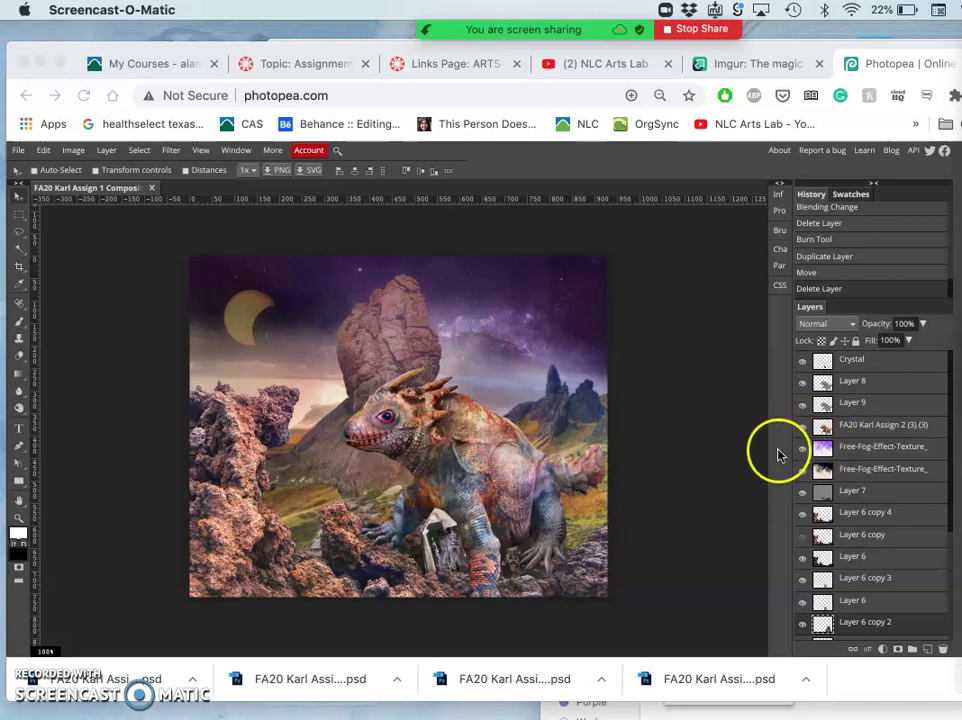
Compare the head with Layer 8 hidden and shown, then delete Layer 9
left_click(803, 393)
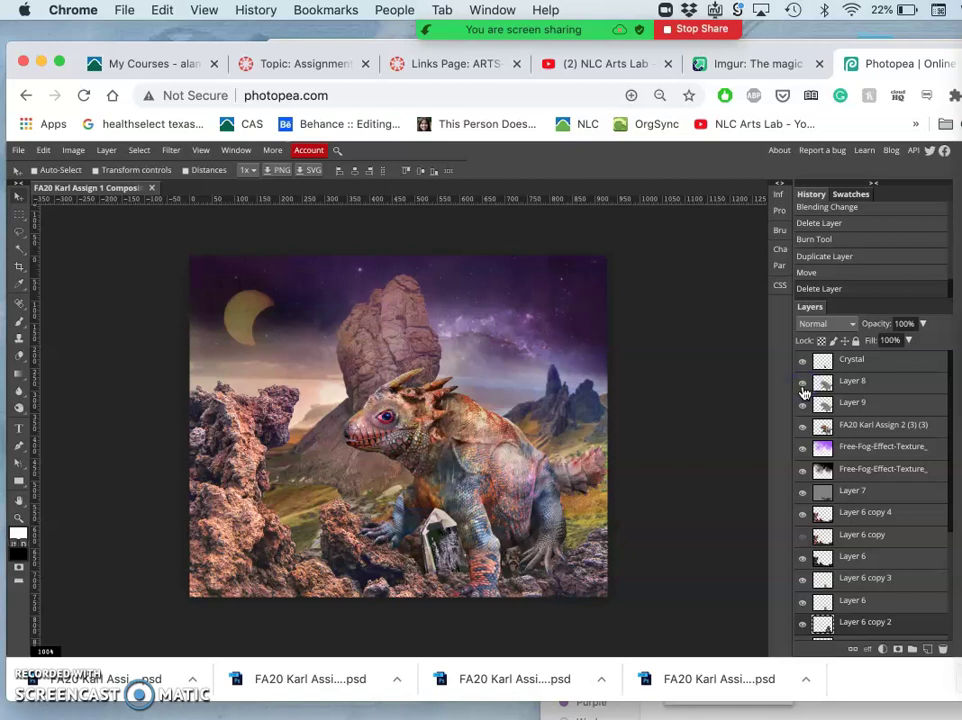
left_click(803, 388)
left_click(803, 388)
left_click(856, 408)
key("Delete")
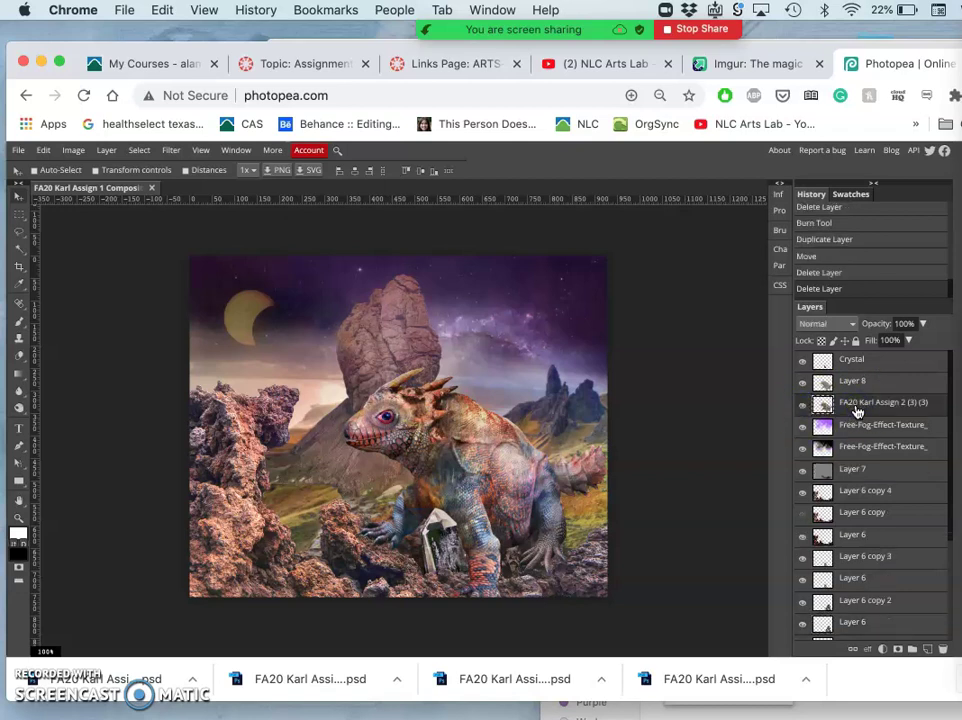
Toggle Layer 7 and Layer 8 off and on to compare, leaving both visible
left_click(803, 468)
left_click(803, 468)
left_click(804, 471)
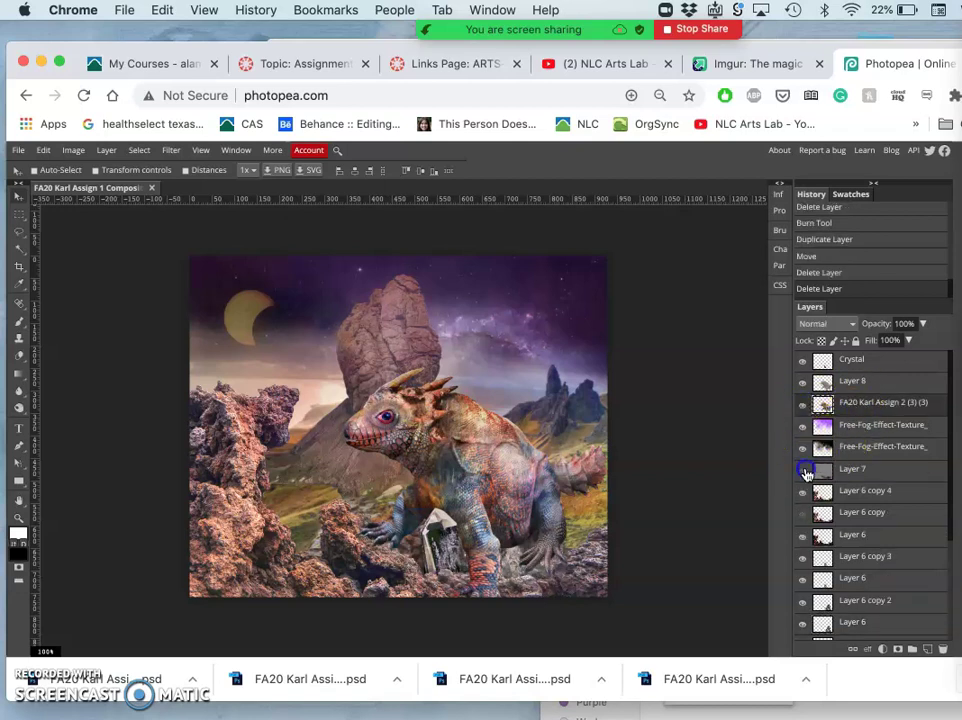
left_click(804, 471)
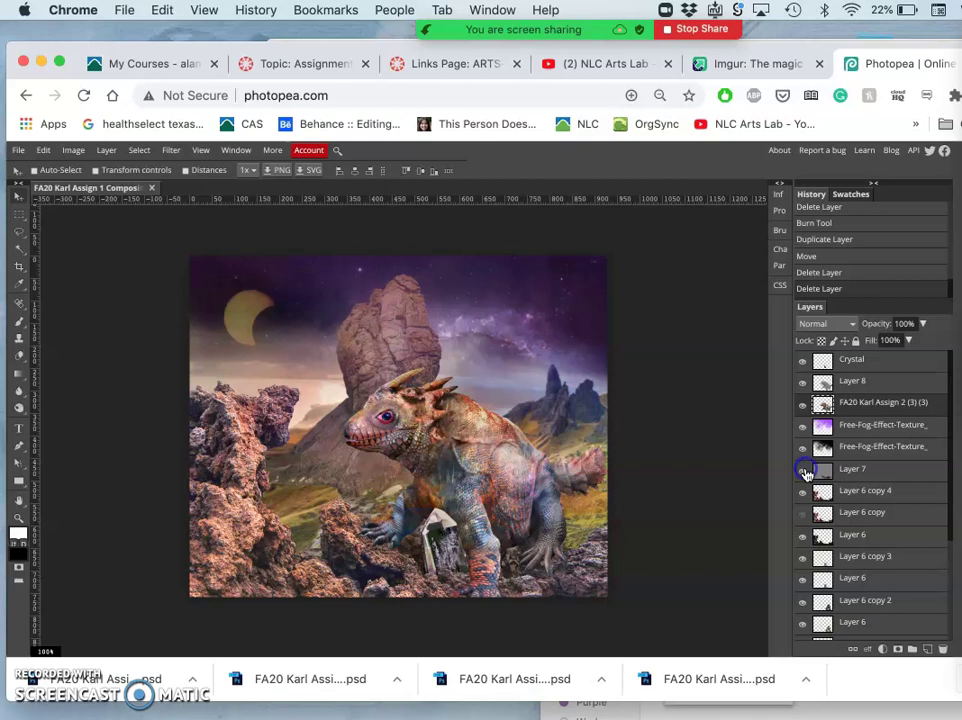
left_click(803, 384)
left_click(802, 386)
left_click(802, 386)
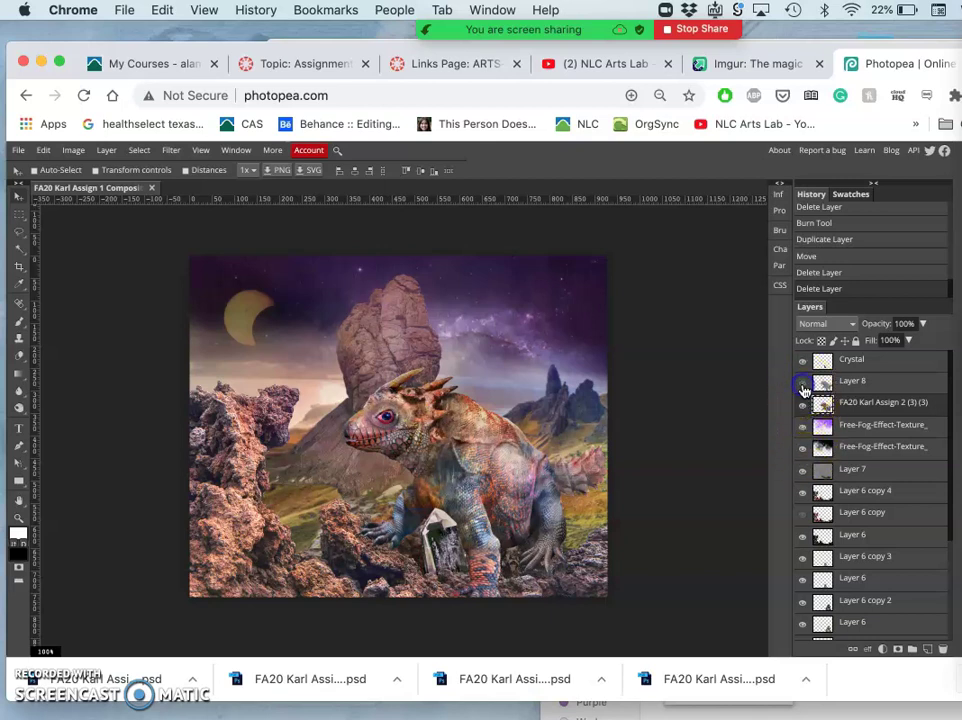
left_click(802, 386)
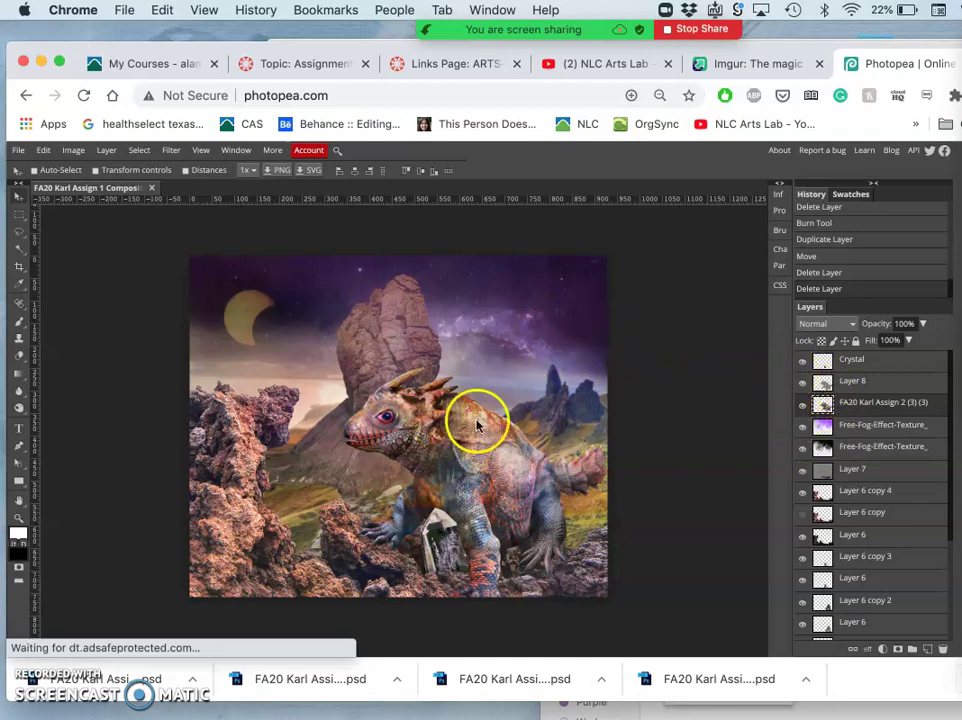
Compare Layer 8 hidden and shown, then drag it down below the fog textures
left_click(852, 386)
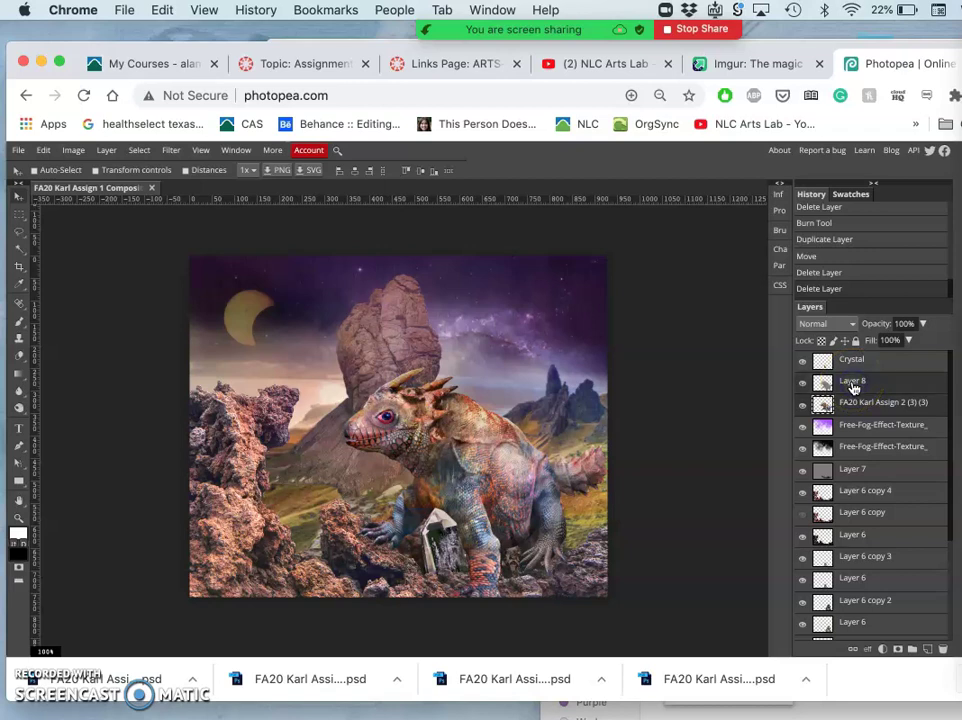
left_click(801, 384)
left_click(800, 386)
left_click_drag(812, 383, 856, 462)
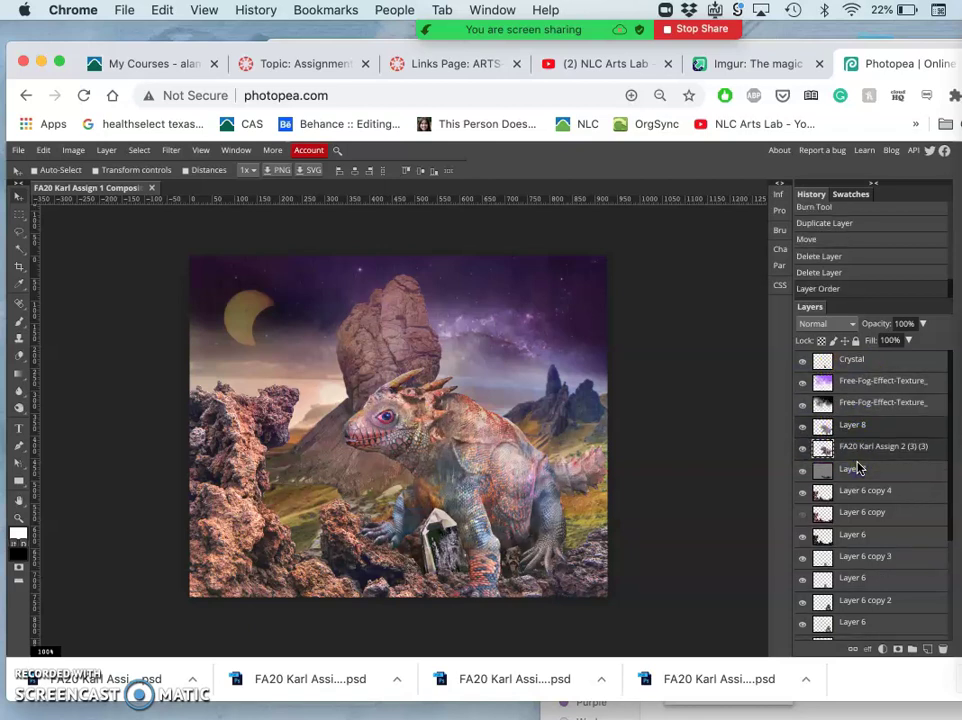
Compare the two fog texture layers, then move Layer 8 up just below Crystal
left_click(803, 404)
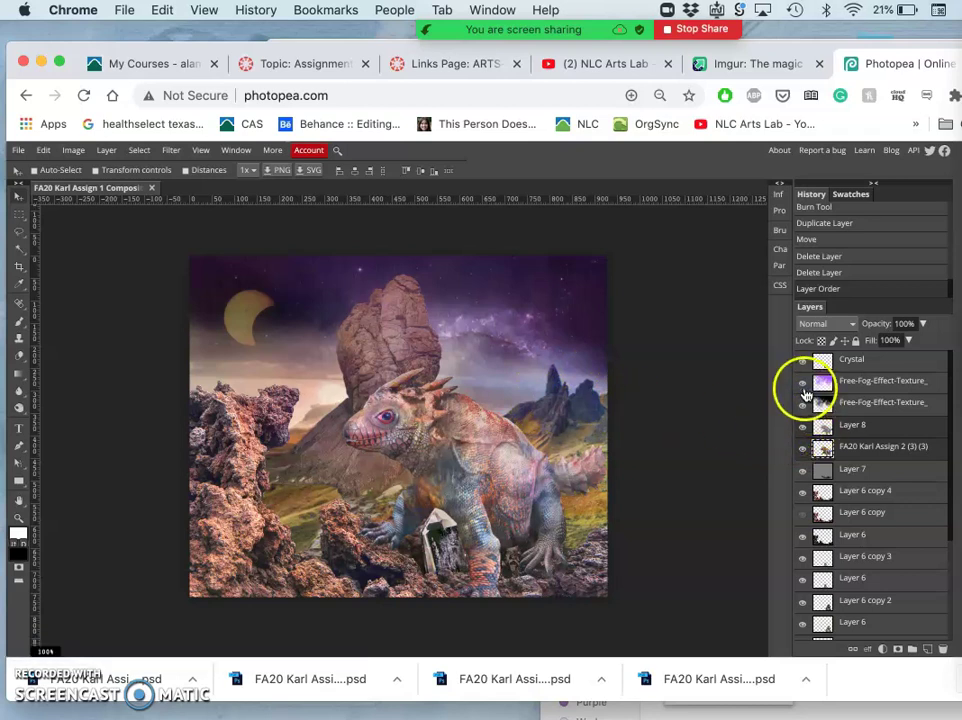
left_click(803, 384)
left_click(804, 386)
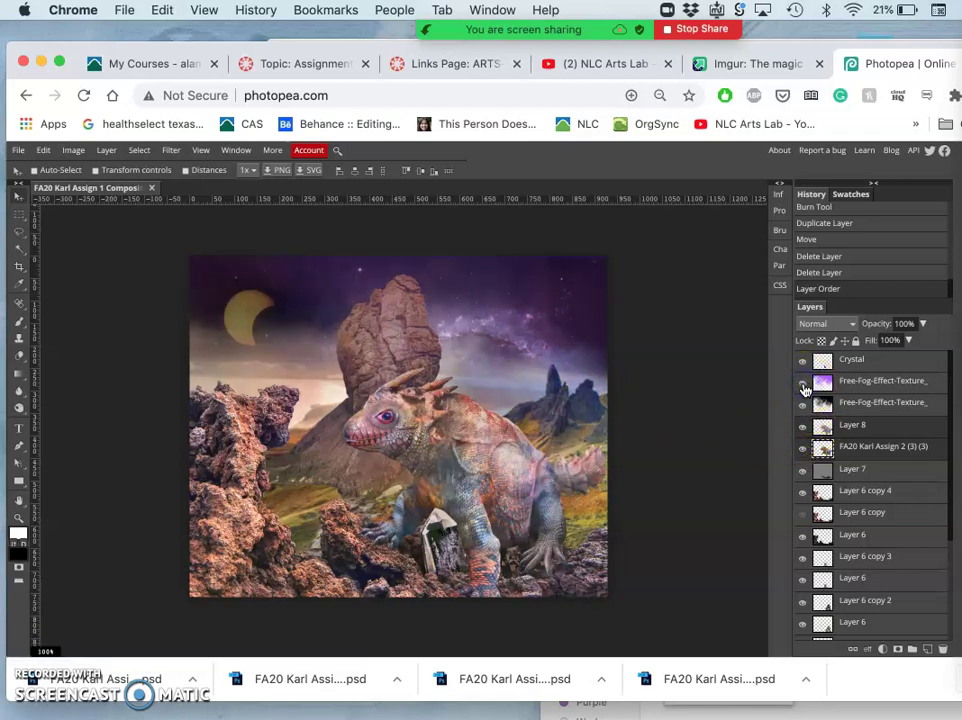
left_click(848, 427)
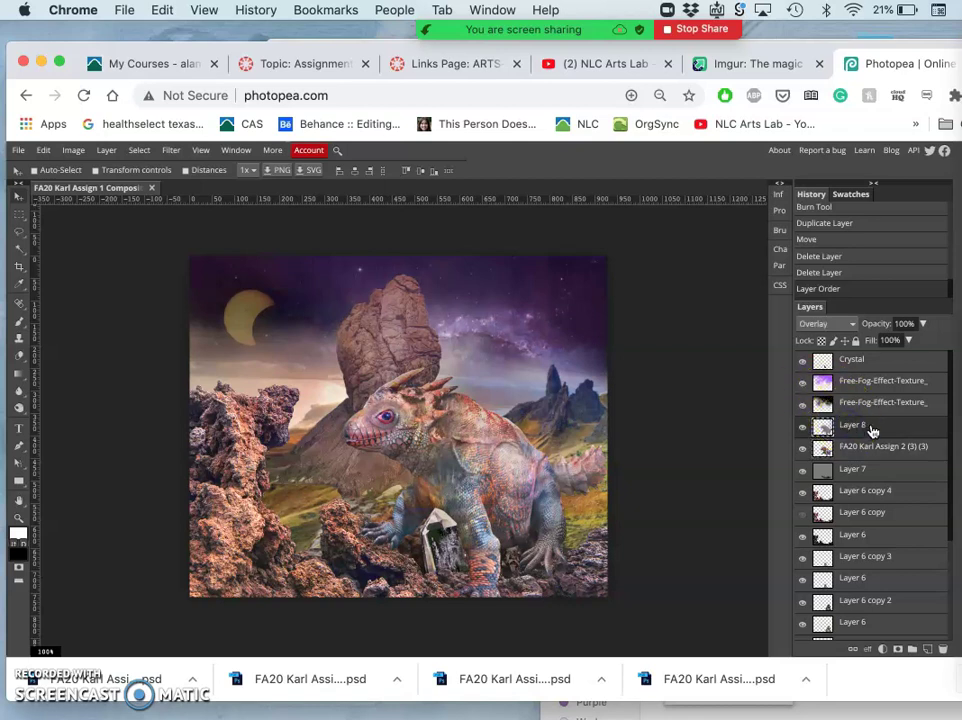
left_click_drag(874, 411, 873, 378)
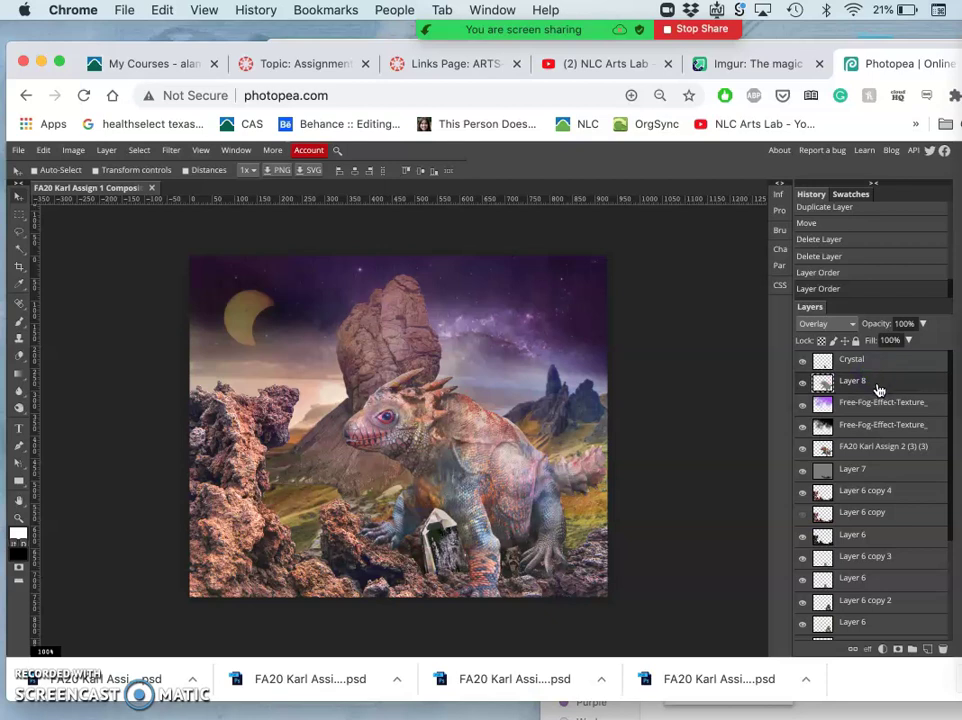
Lower the purple fog texture layer's opacity to 18%
left_click(803, 408)
left_click(803, 410)
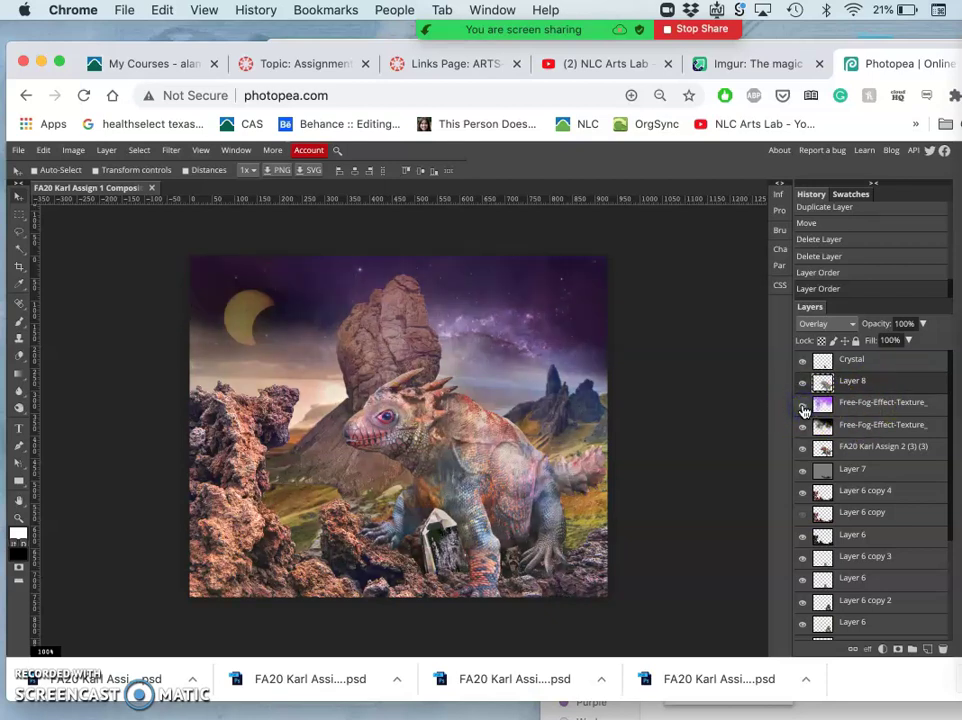
left_click(870, 402)
left_click_drag(921, 324, 878, 345)
left_click(879, 347)
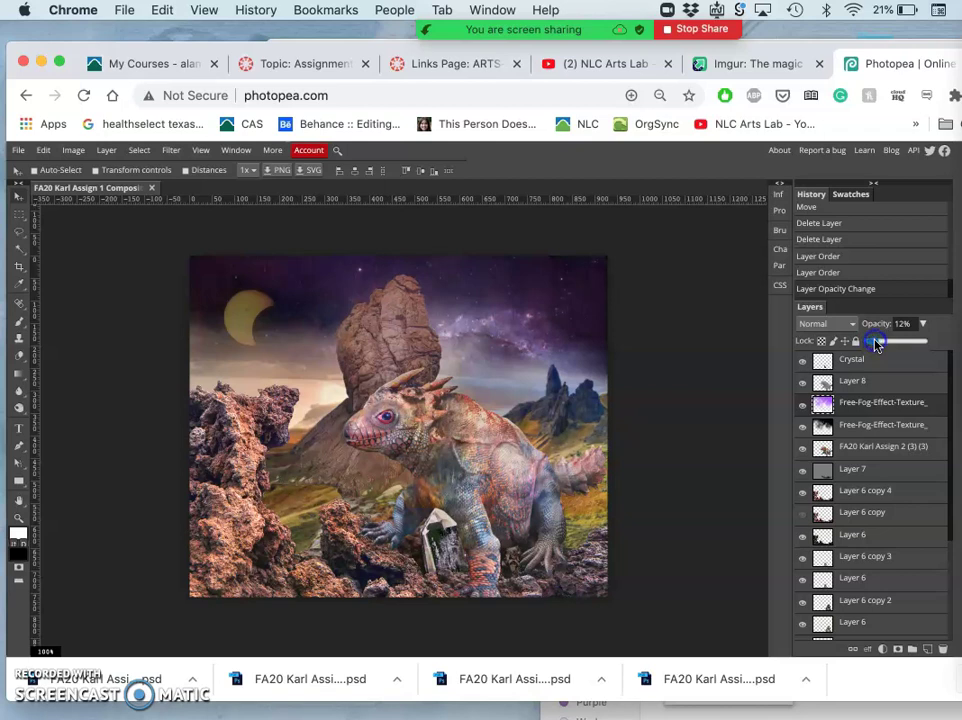
left_click(877, 345)
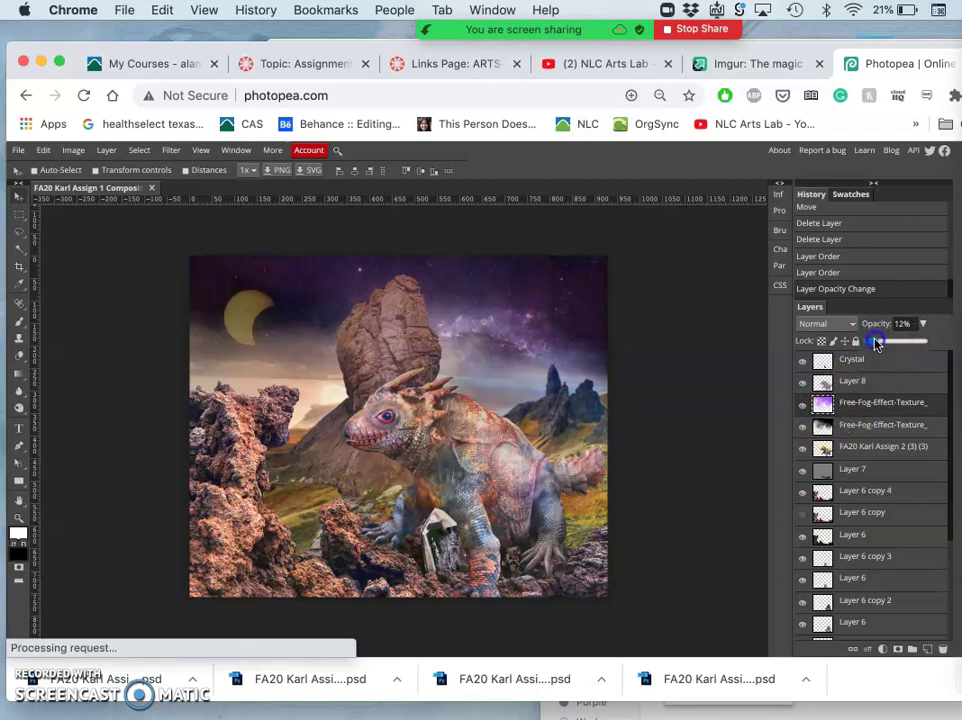
left_click_drag(878, 345, 876, 345)
Raise the second fog texture layer's opacity to 35%
left_click(827, 424)
left_click(895, 326)
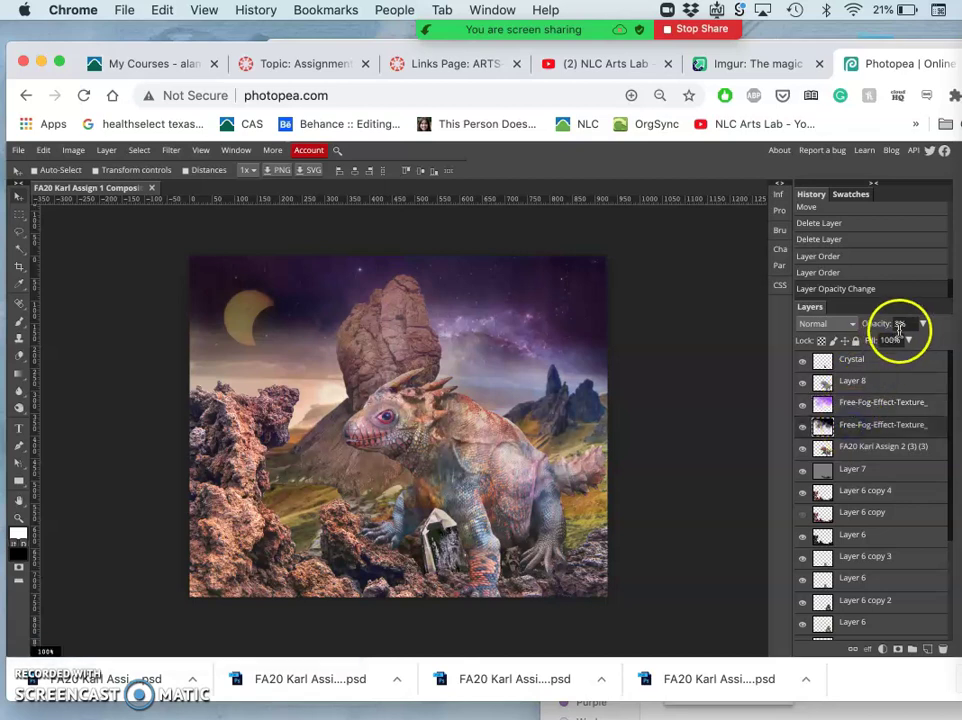
left_click(922, 324)
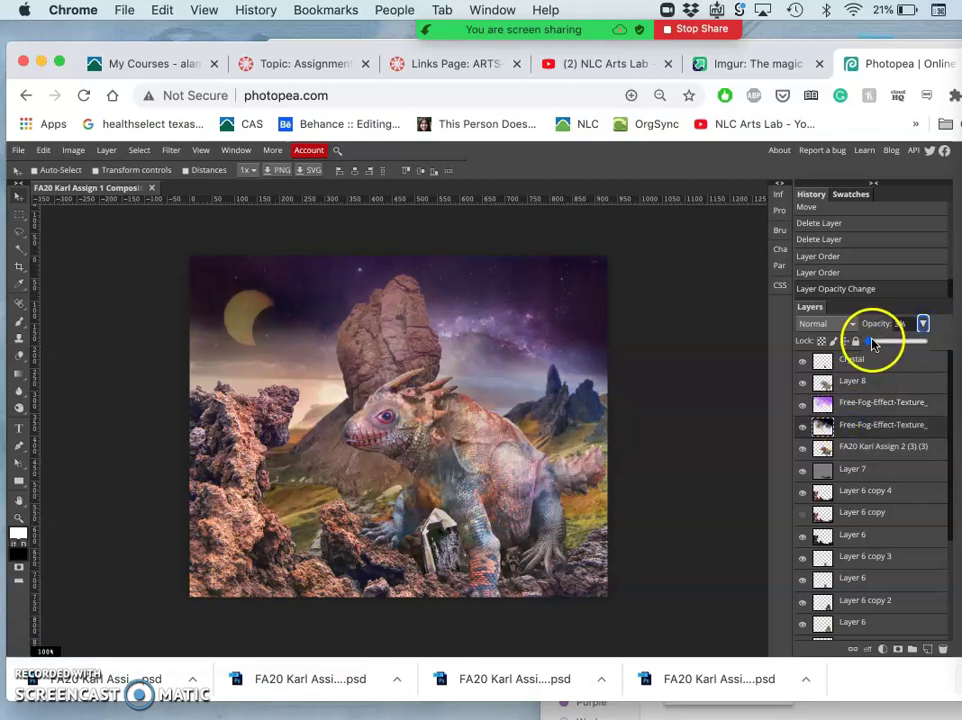
left_click_drag(880, 343, 891, 347)
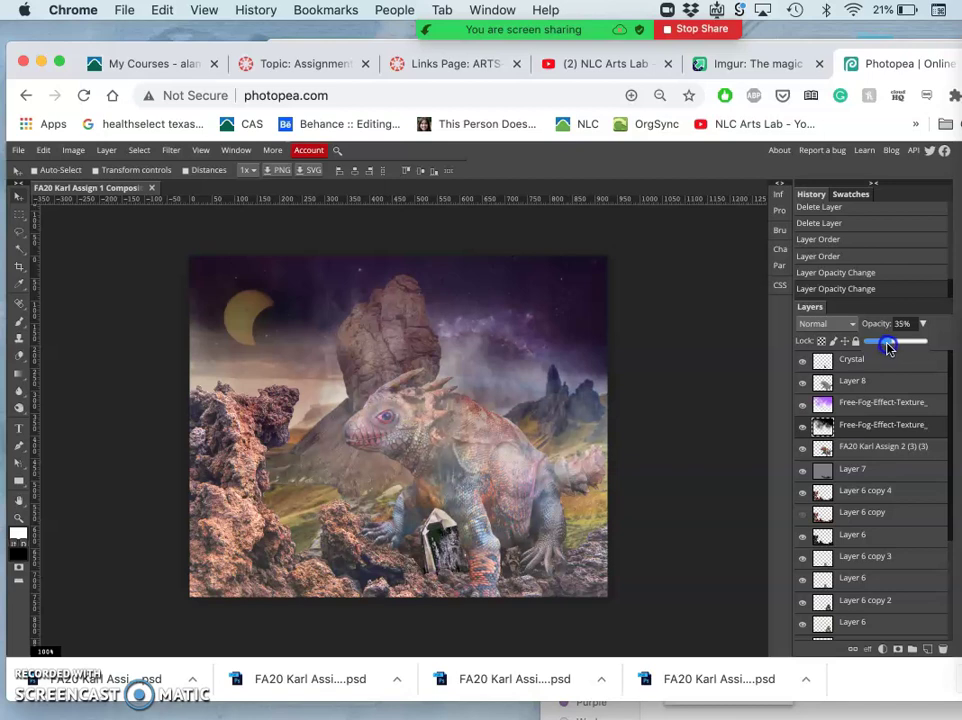
left_click_drag(888, 346, 887, 346)
left_click(863, 437)
Duplicate the second fog texture layer and lower the copy's opacity to 7%
key("super+j")
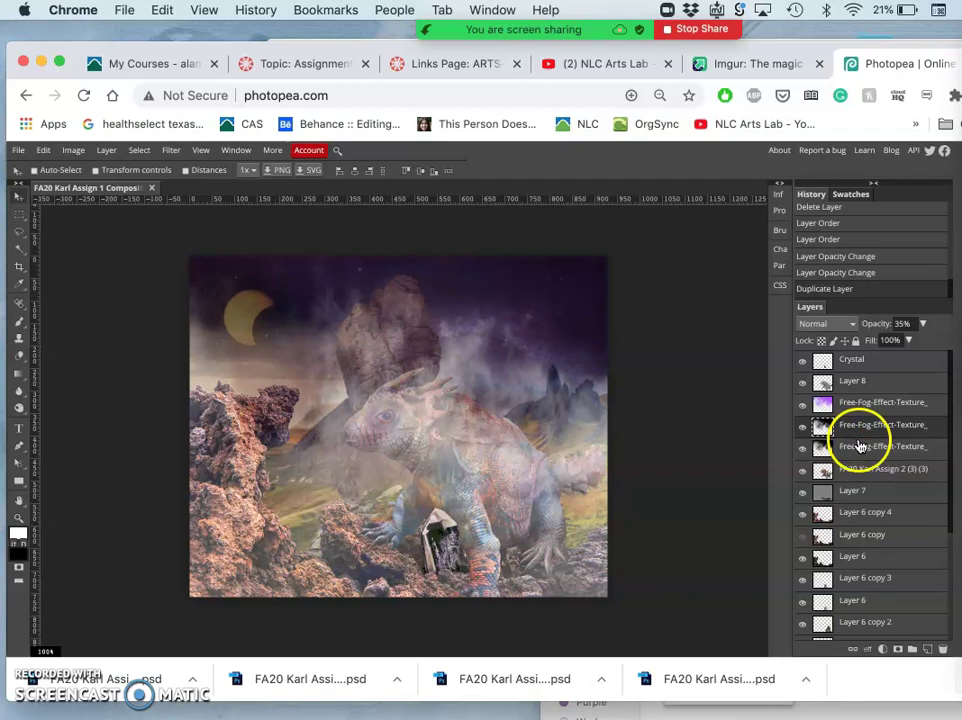
left_click(921, 324)
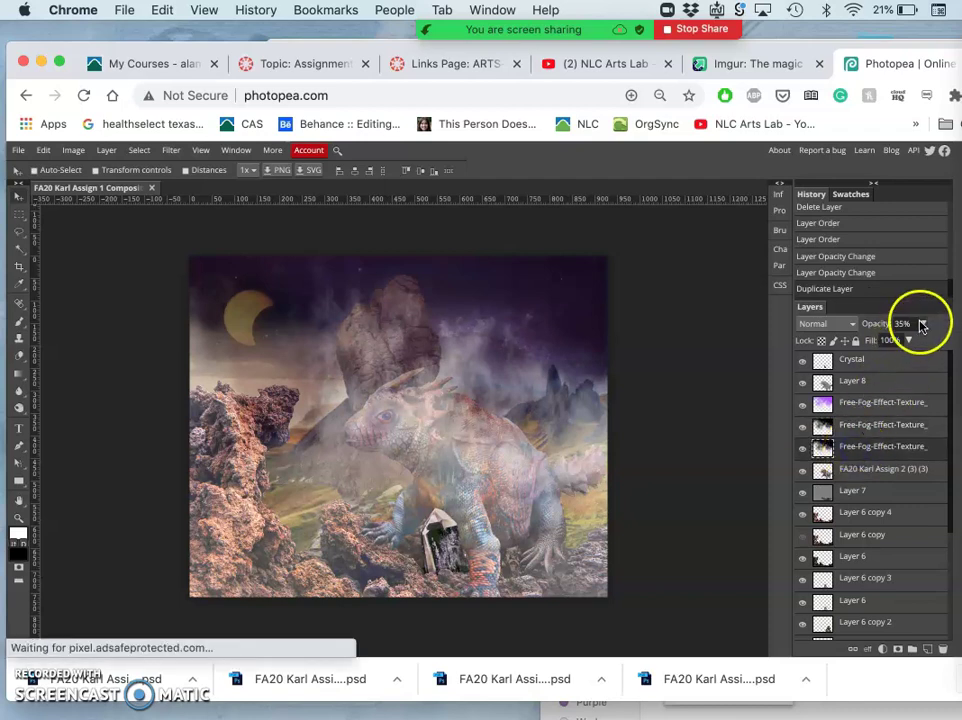
left_click_drag(875, 345, 869, 342)
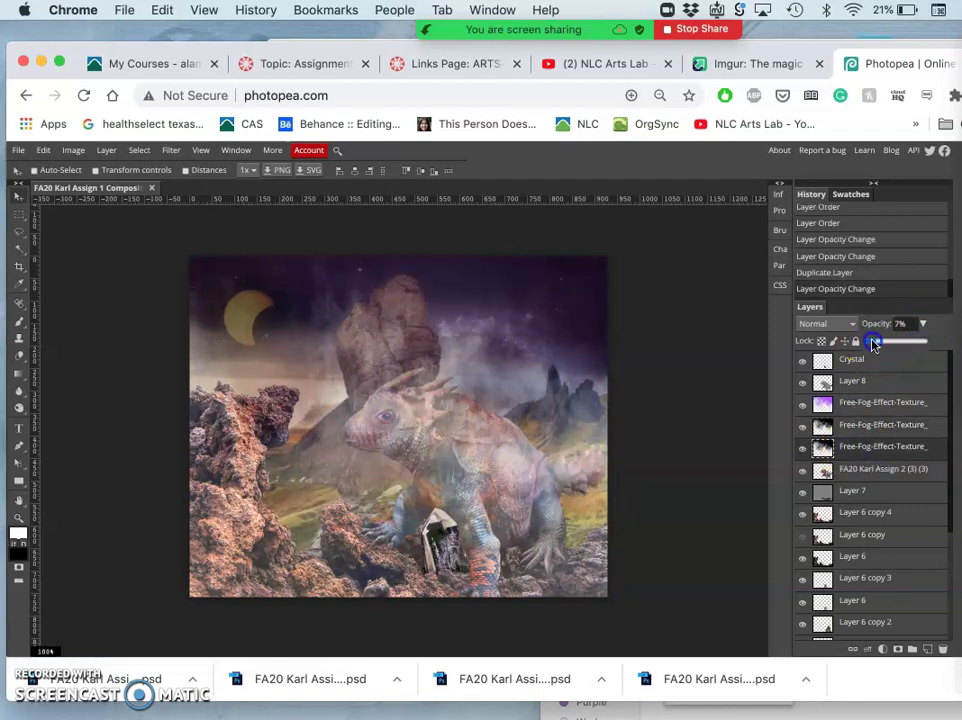
Set the second fog texture layer's blend mode to Soft Light
left_click(845, 425)
left_click(849, 446)
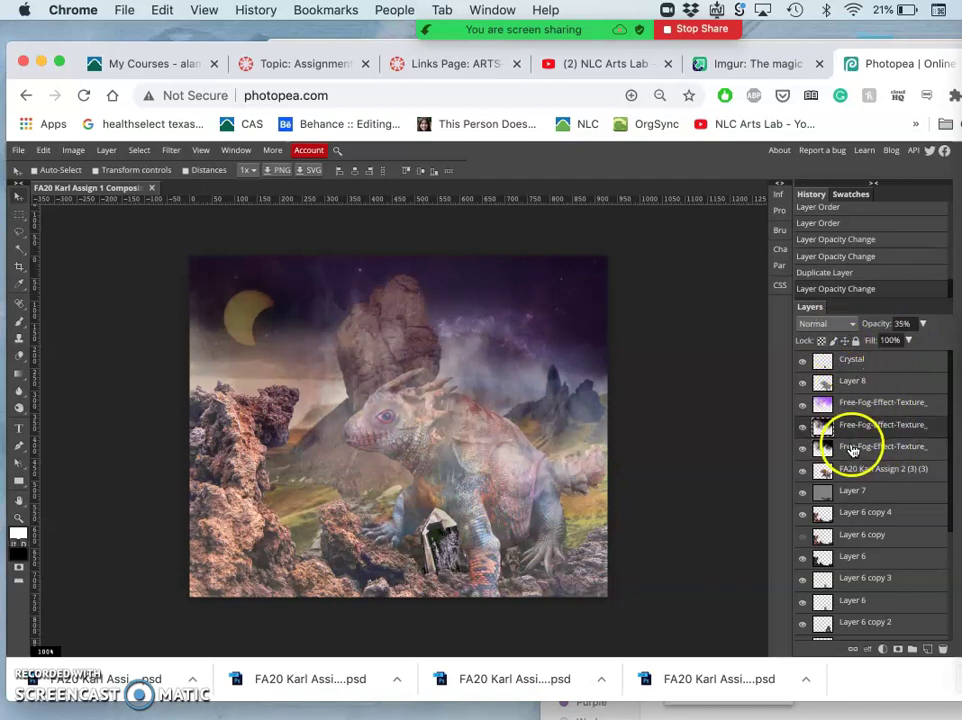
left_click(840, 424)
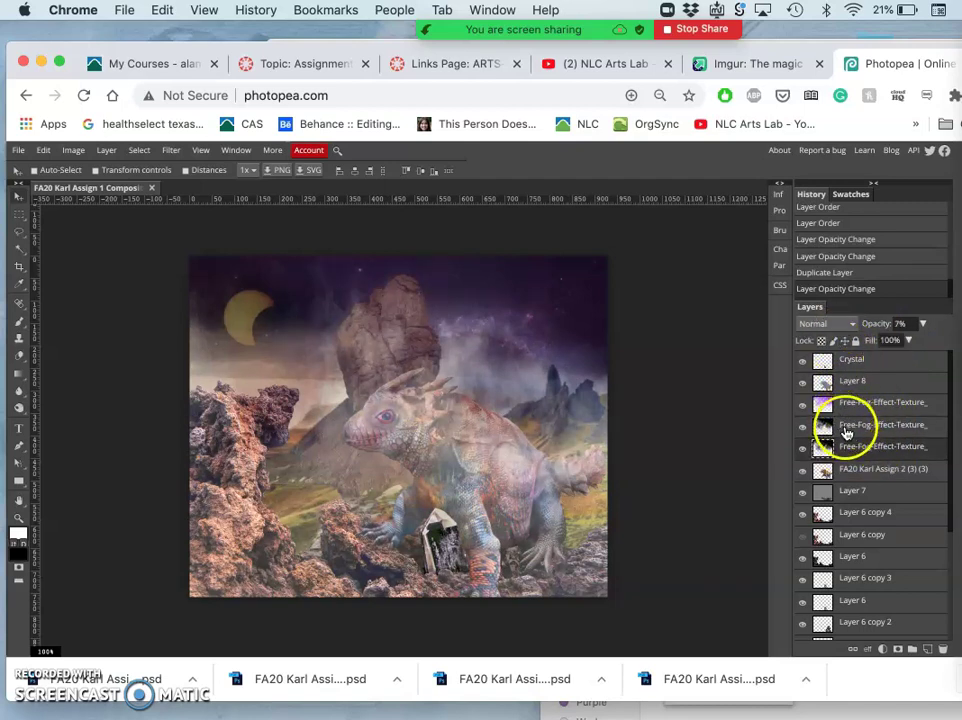
left_click(836, 330)
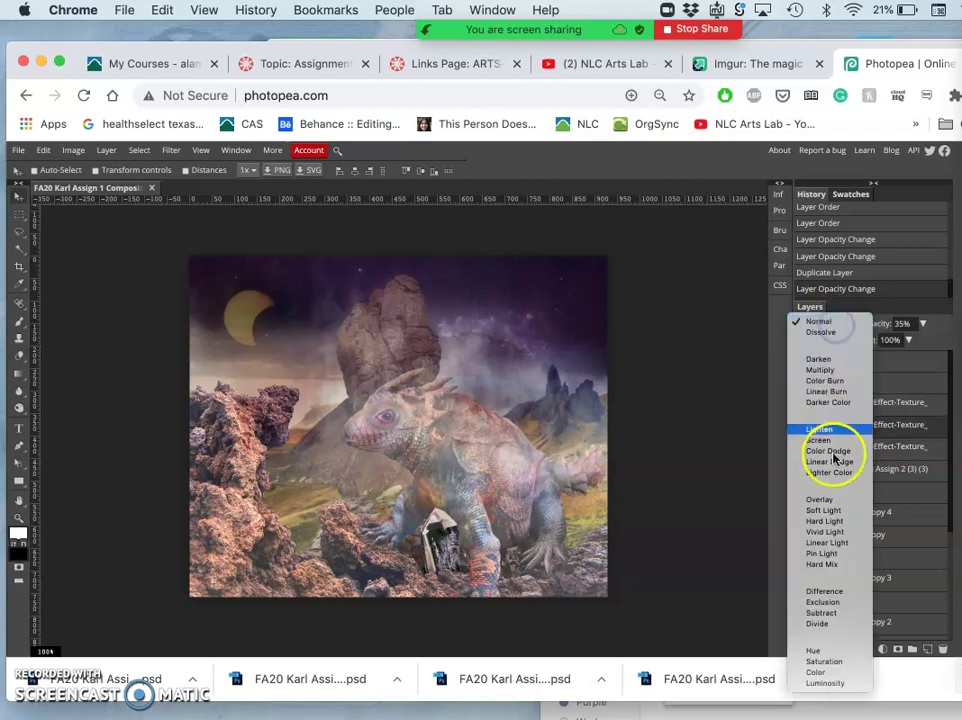
key("Escape")
left_click(828, 515)
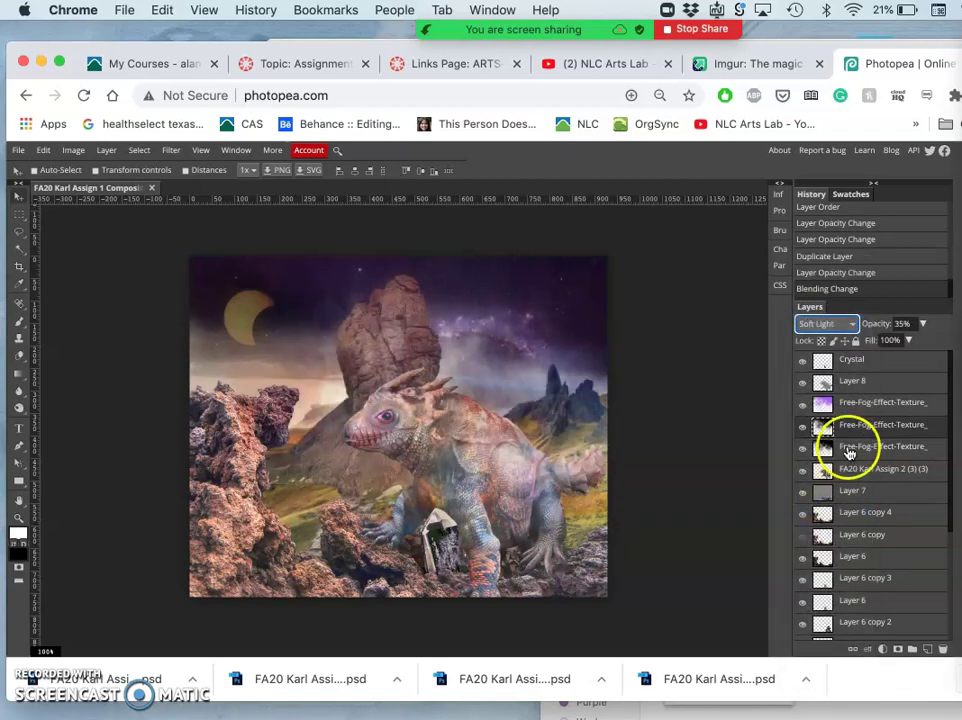
Toggle the fog layer's visibility repeatedly to compare the rocks and sky
left_click(803, 427)
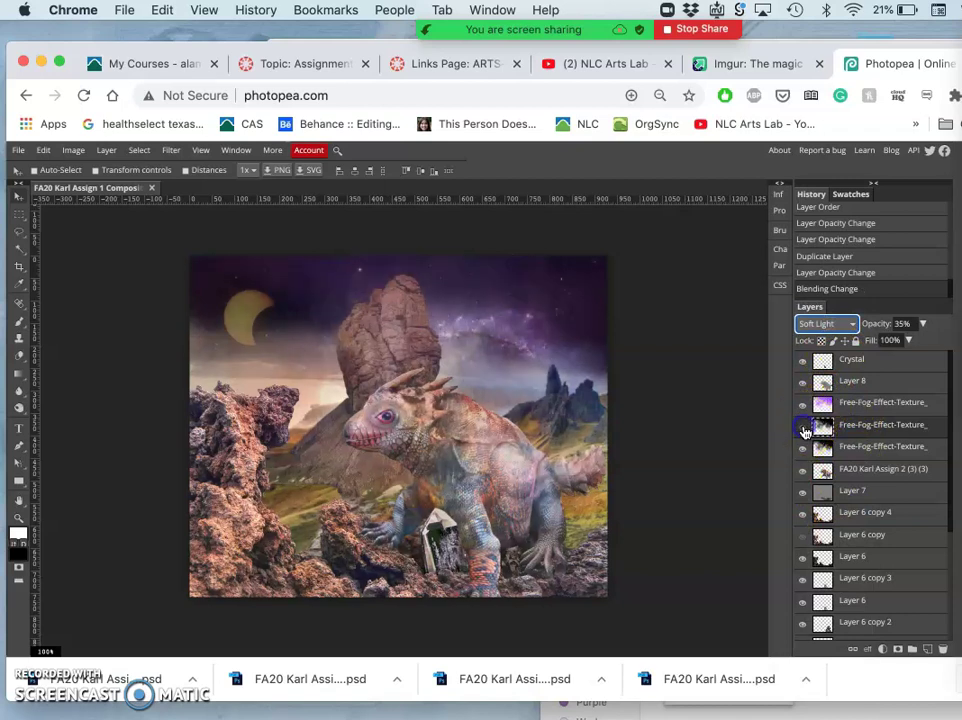
left_click(804, 429)
left_click(804, 429)
left_click(804, 429)
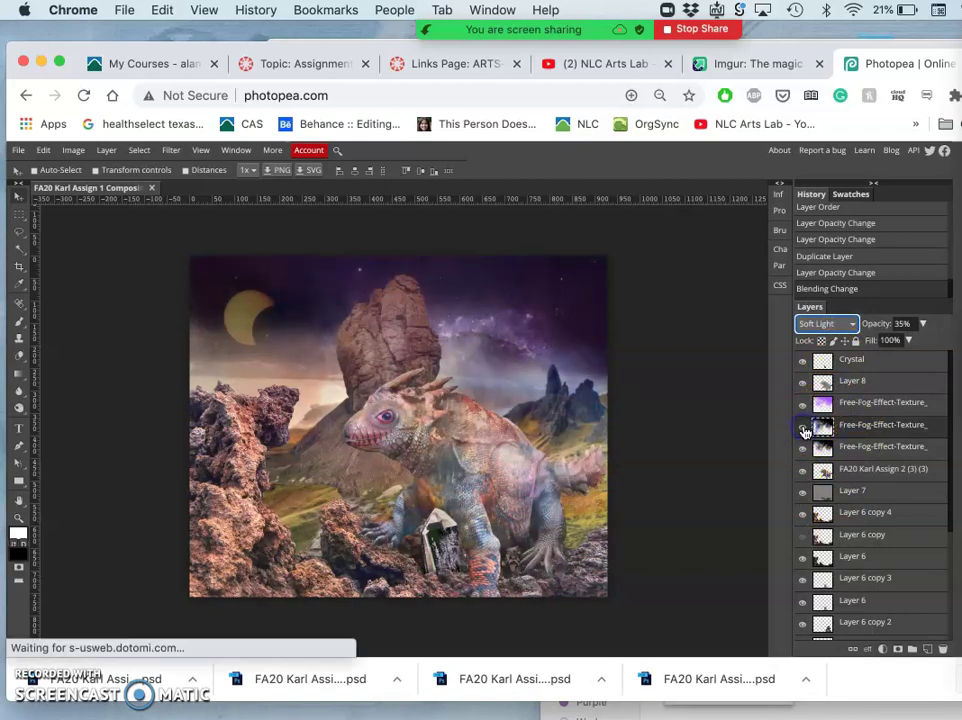
left_click(804, 429)
left_click(804, 430)
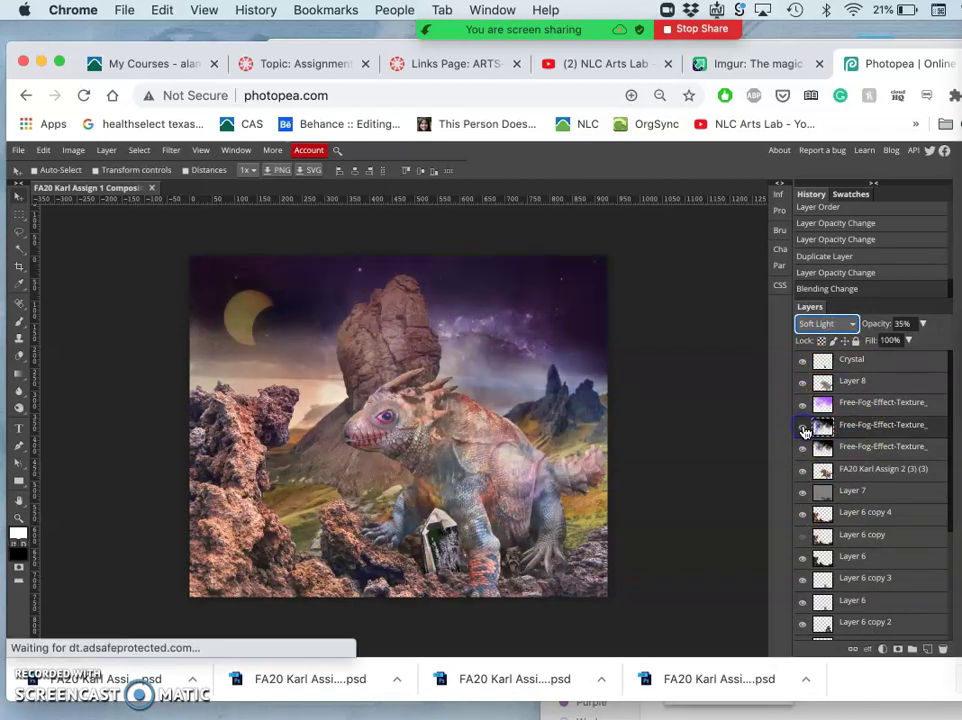
left_click(805, 430)
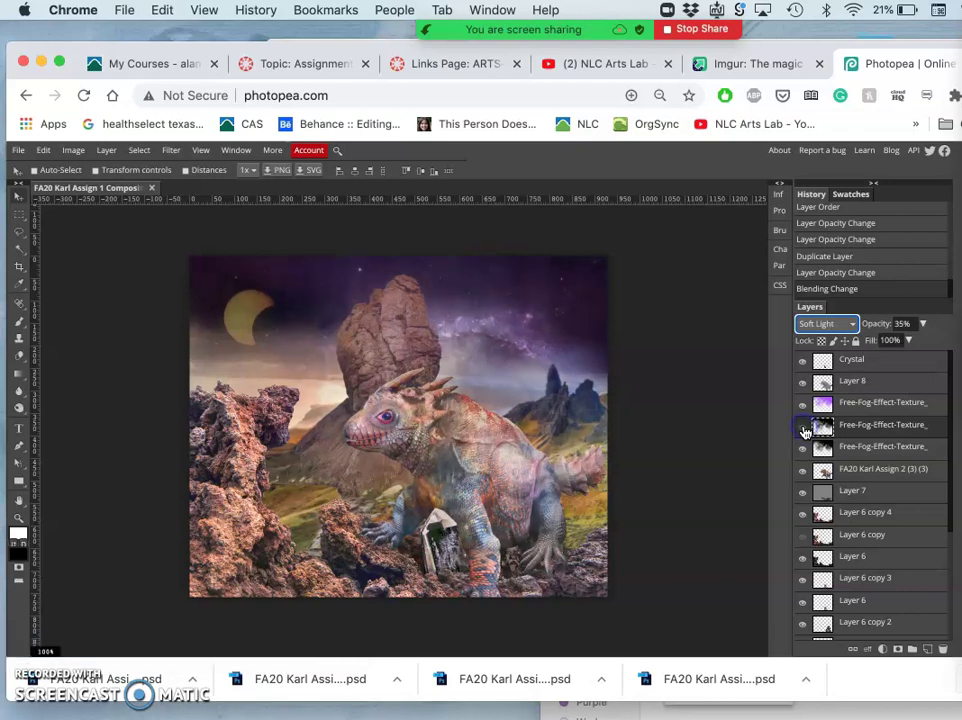
left_click(805, 431)
left_click(805, 431)
left_click(805, 431)
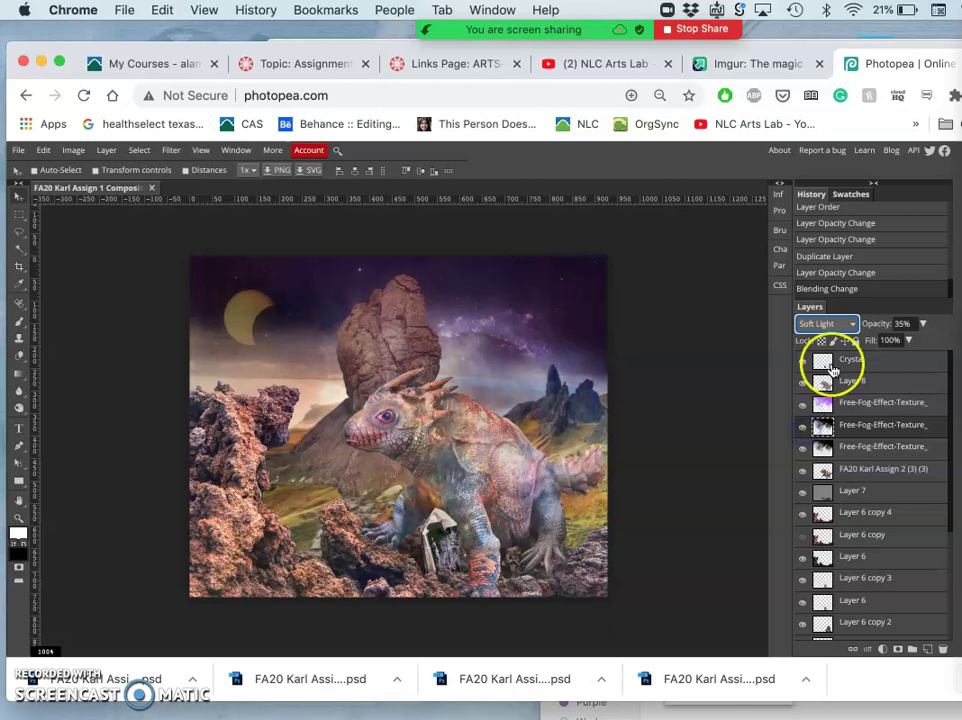
Switch the fog layer to Normal blending at 10% opacity and zoom the page out
left_click(830, 323)
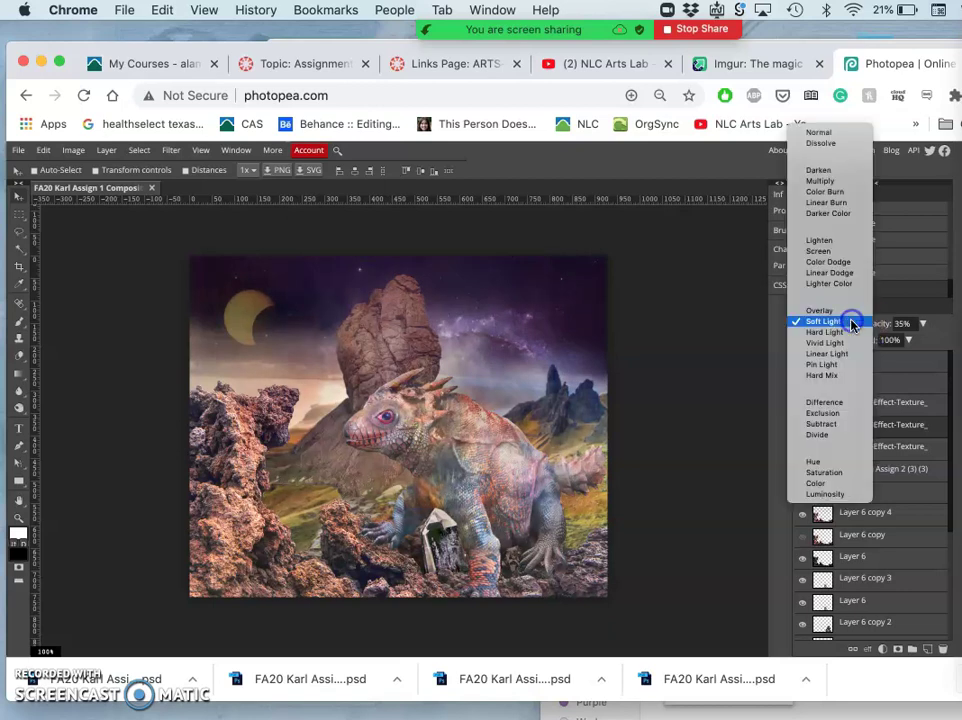
left_click(826, 131)
left_click(925, 326)
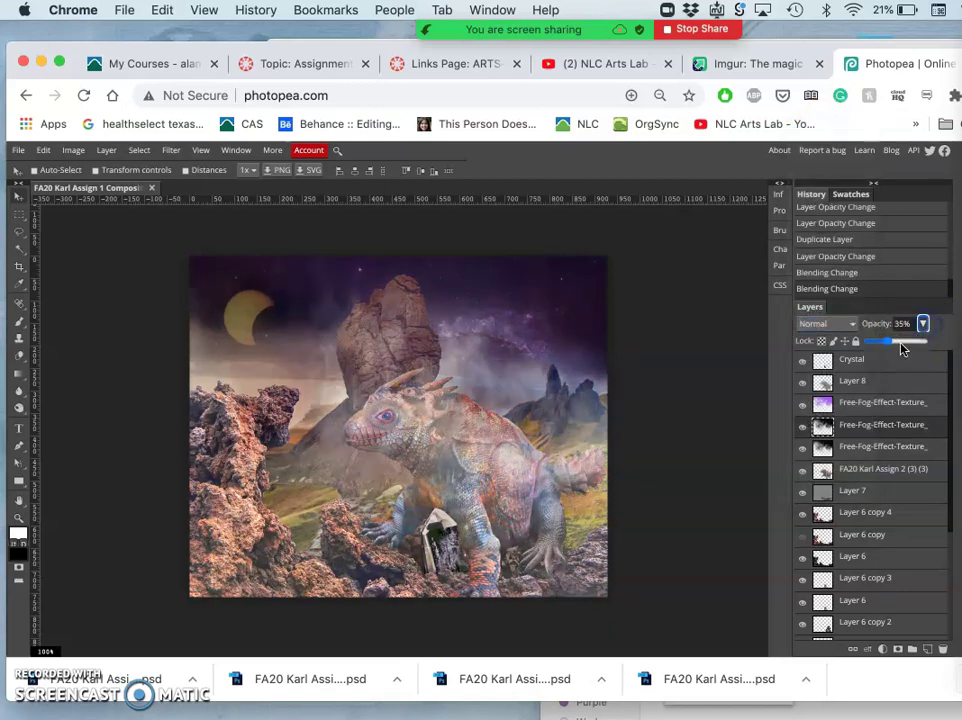
left_click_drag(889, 340, 877, 344)
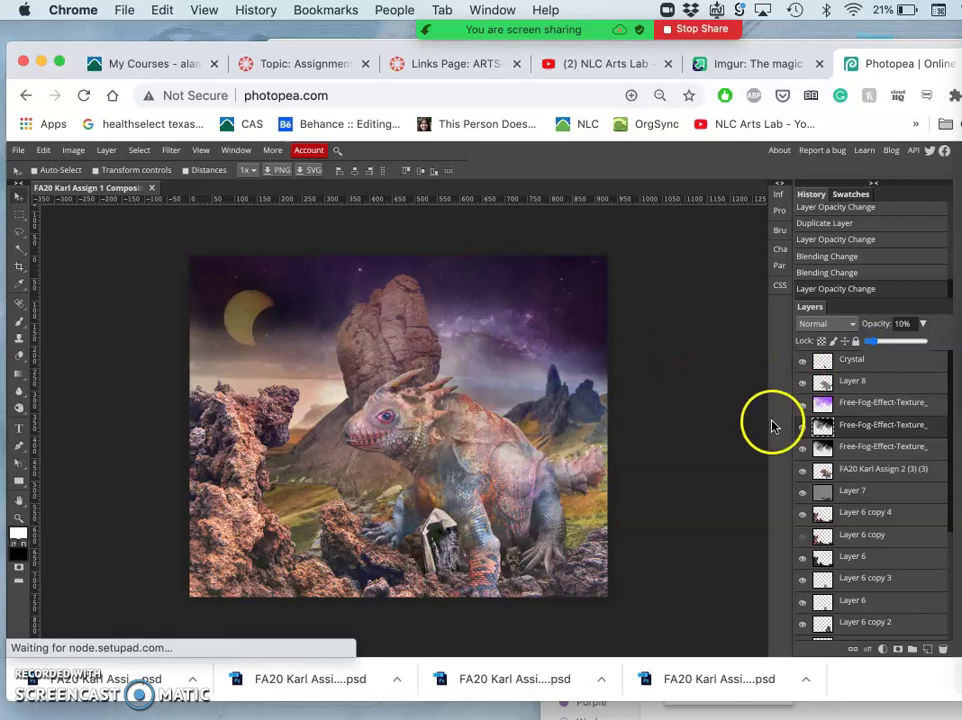
key("super+minus")
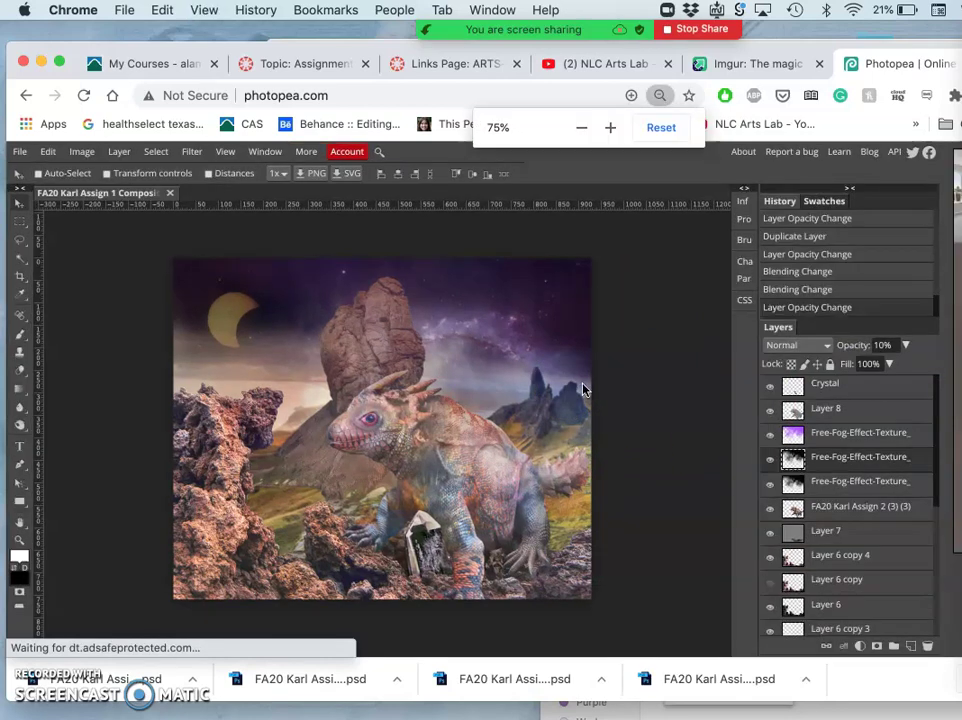
key("super+minus")
Set up the Eraser with 4% hardness, 386 px size and 38% opacity
left_click(444, 320)
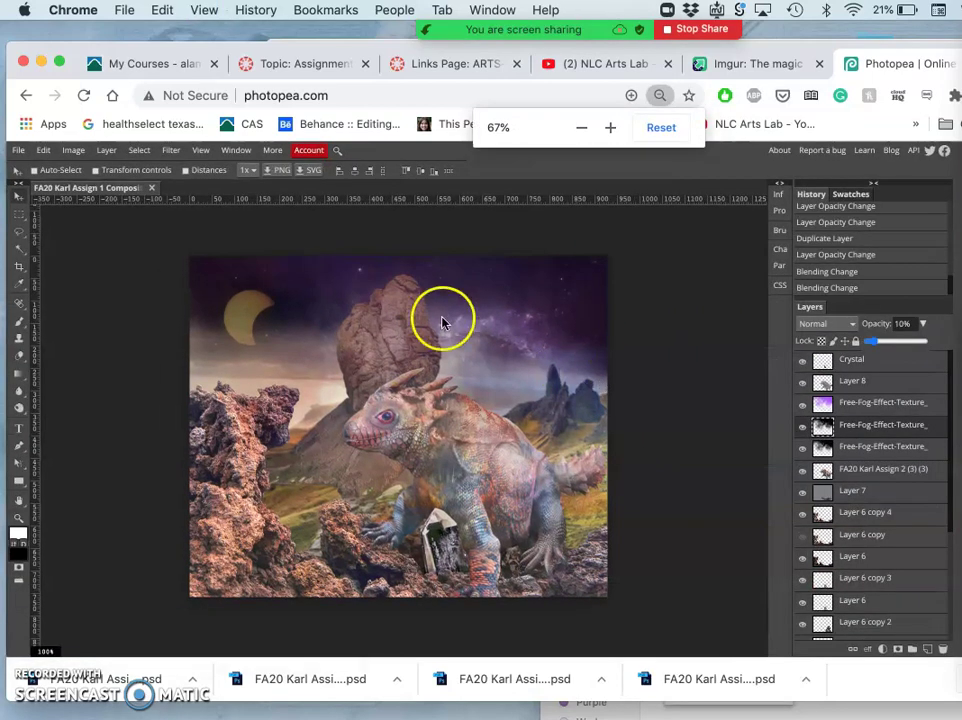
left_click(18, 360)
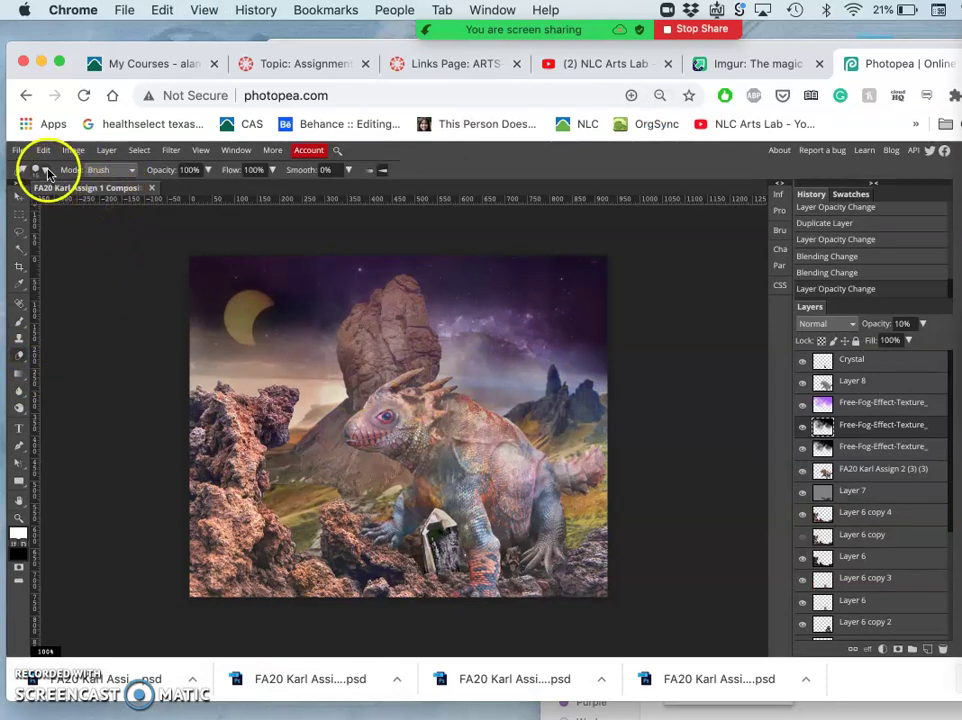
left_click(45, 171)
left_click_drag(75, 228, 40, 230)
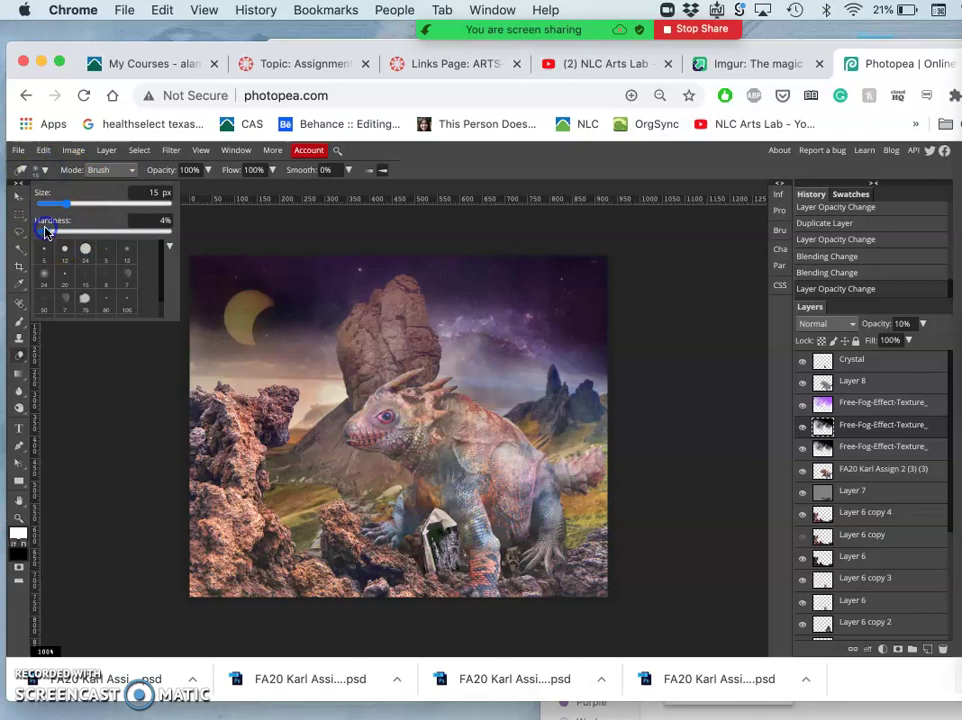
left_click(96, 203)
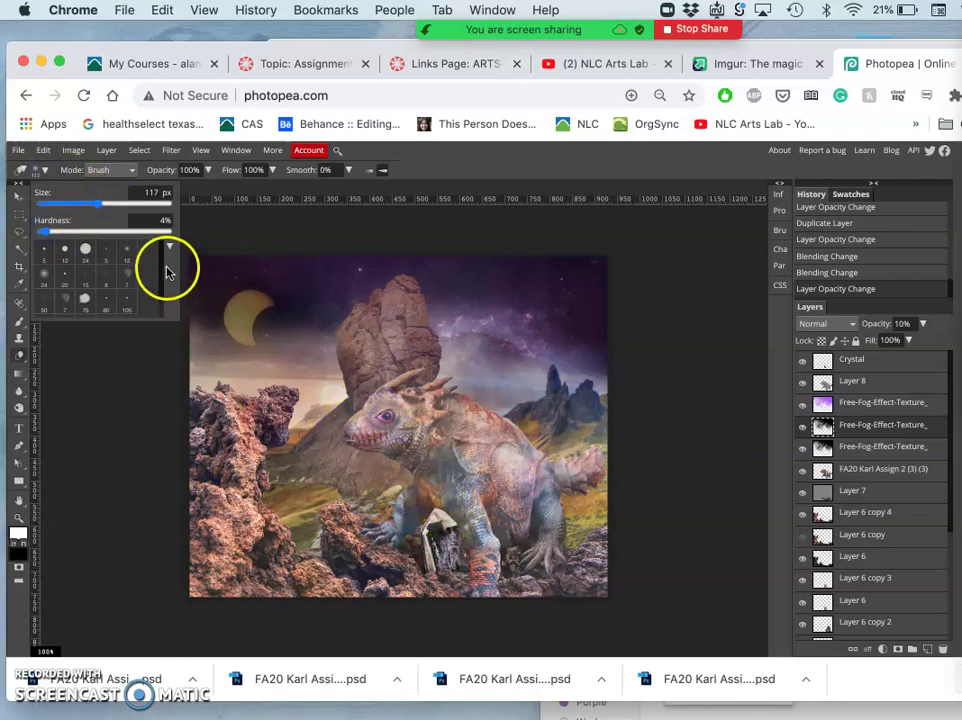
left_click(131, 204)
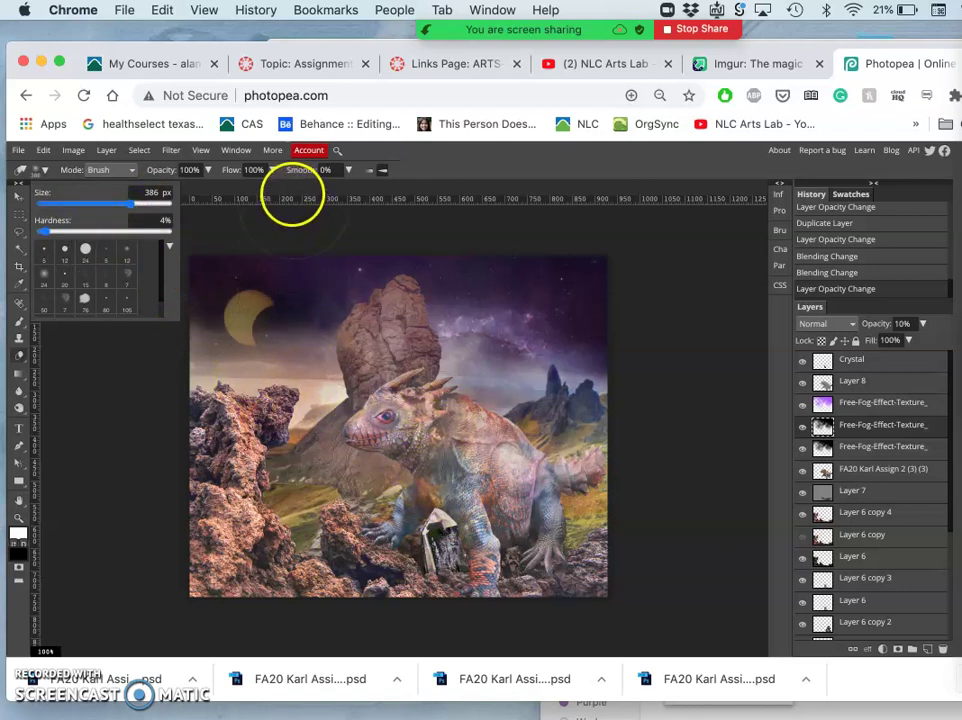
left_click(208, 172)
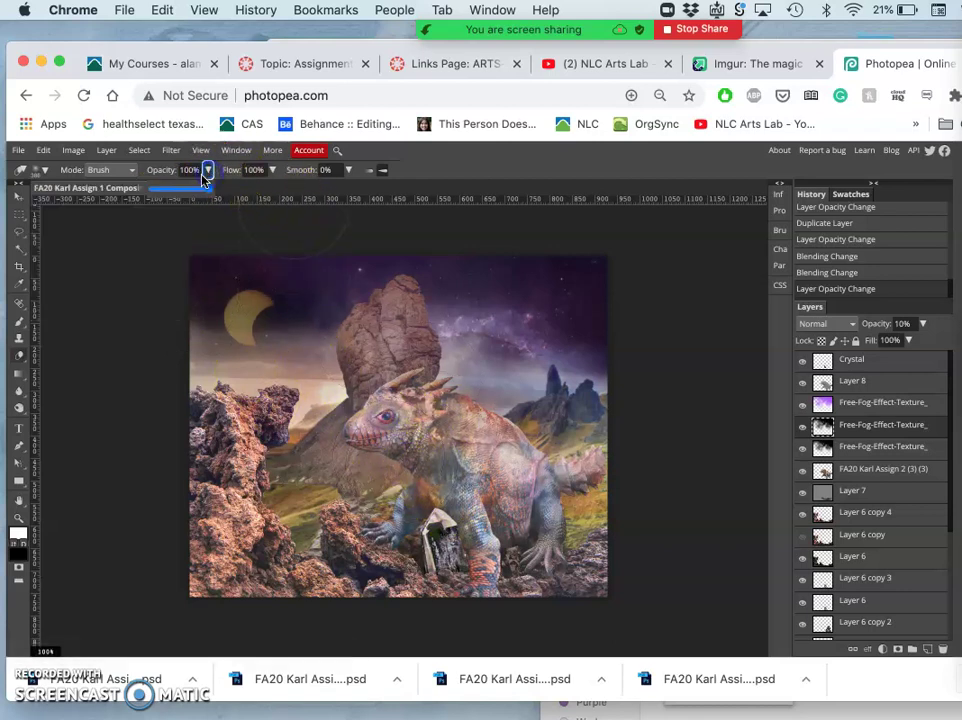
left_click(174, 189)
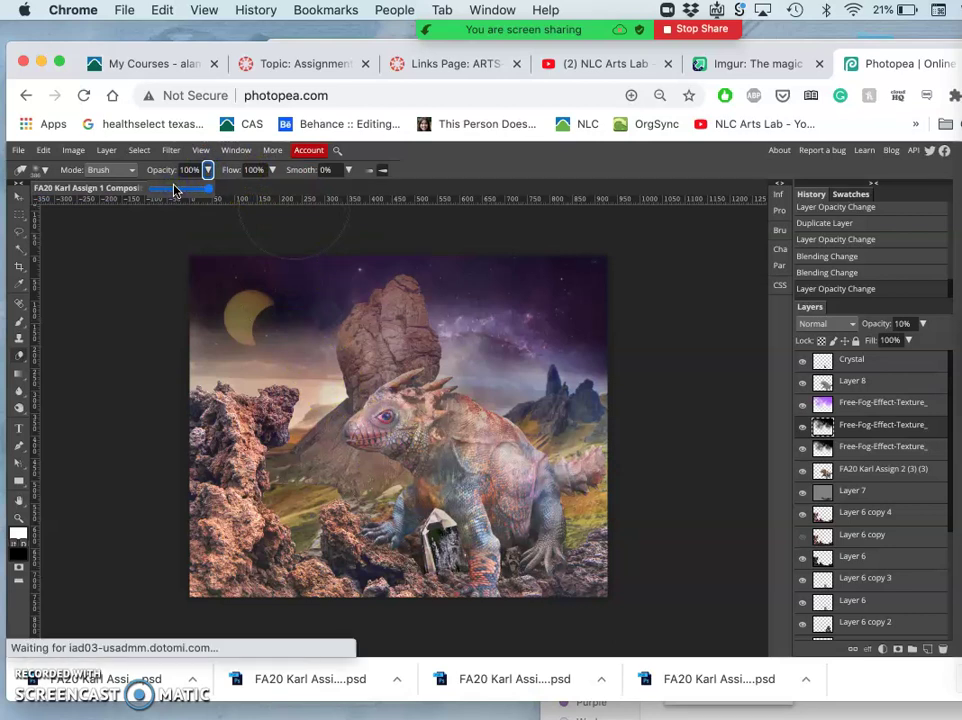
Softly erase the fog over the dragon's body and hind body
left_click(262, 298)
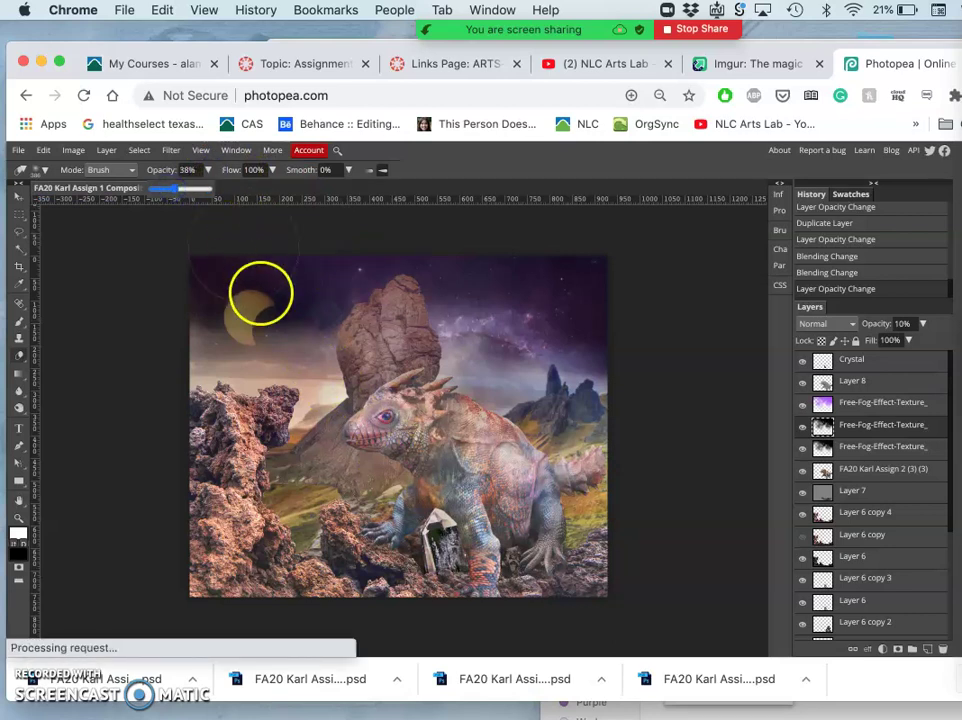
left_click(314, 433)
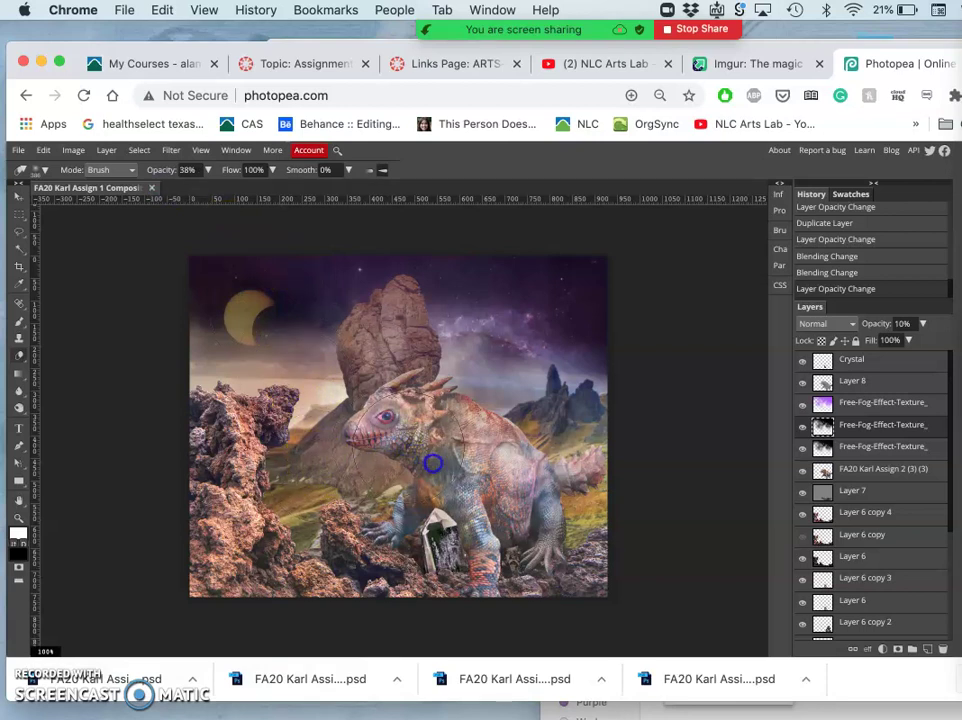
mouse_move(453, 481)
left_mouse_down()
mouse_move(528, 486)
mouse_move(552, 499)
mouse_move(443, 473)
left_mouse_up()
left_click(543, 499)
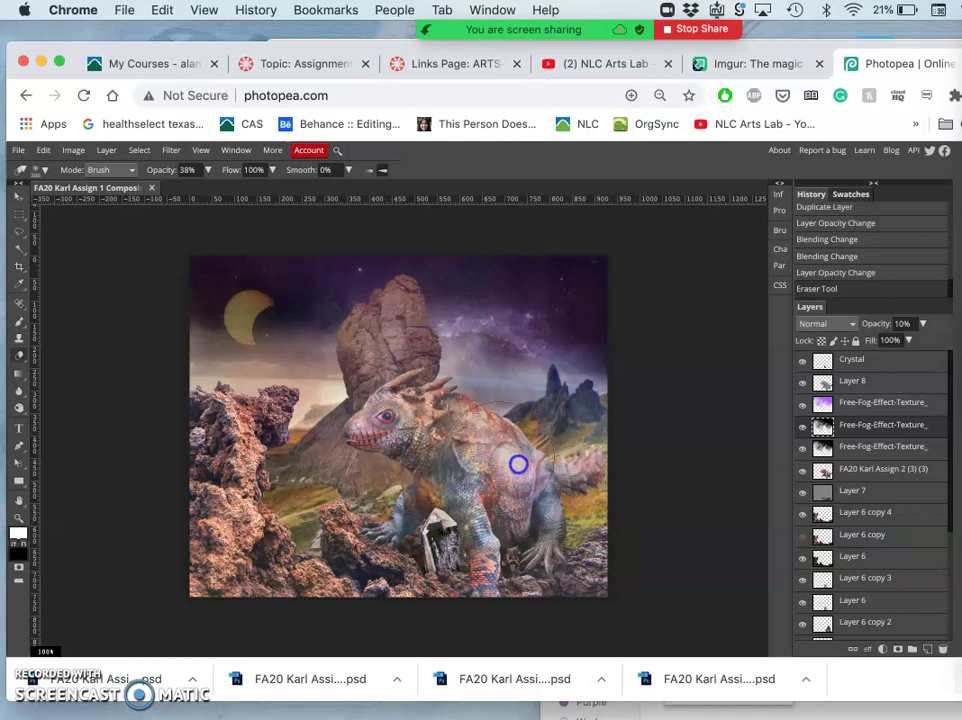
left_click_drag(542, 469, 484, 450)
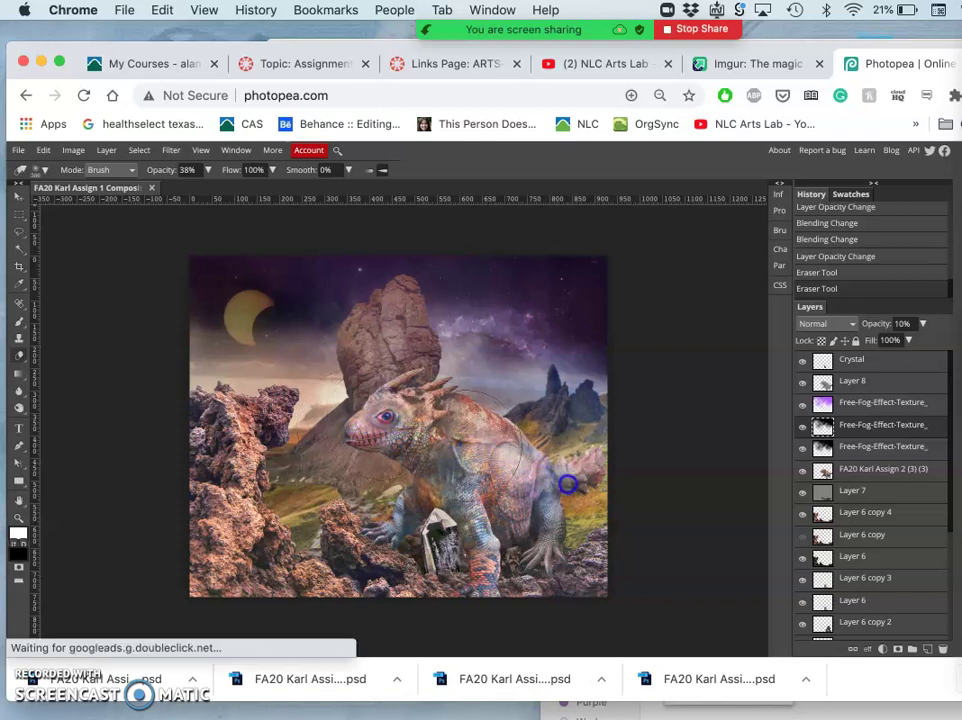
left_click_drag(567, 484, 507, 492)
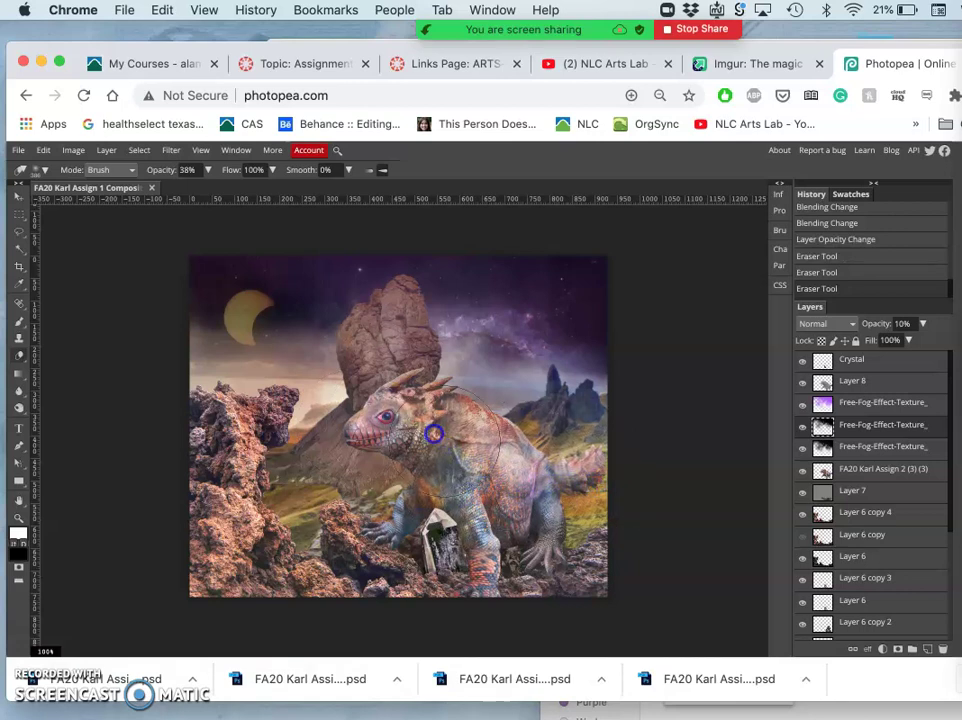
left_click_drag(607, 497, 528, 489)
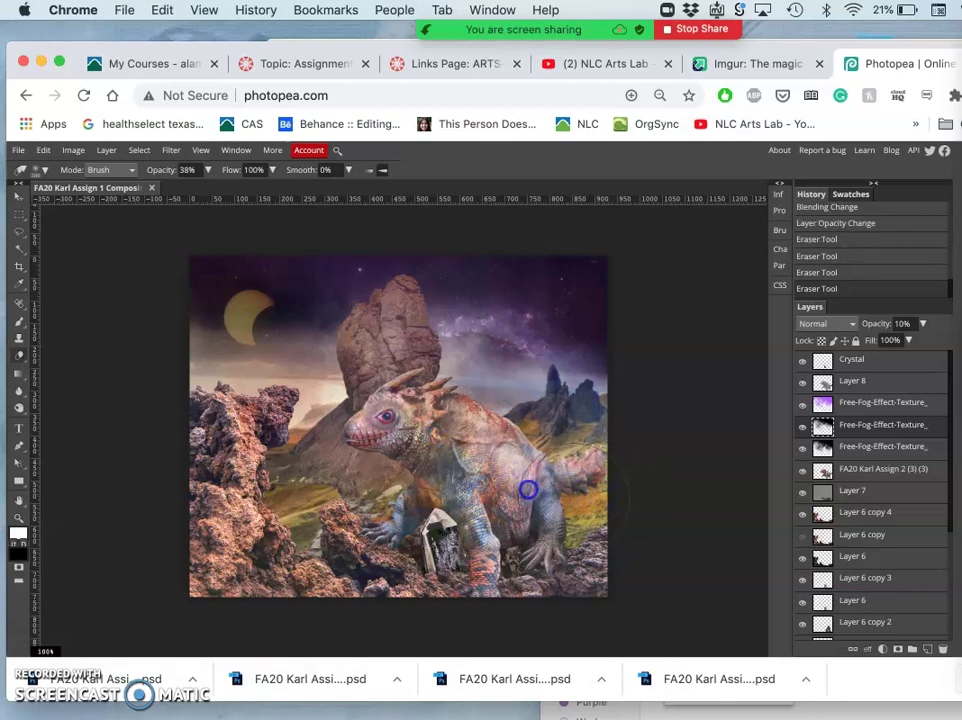
left_click_drag(576, 517, 494, 463)
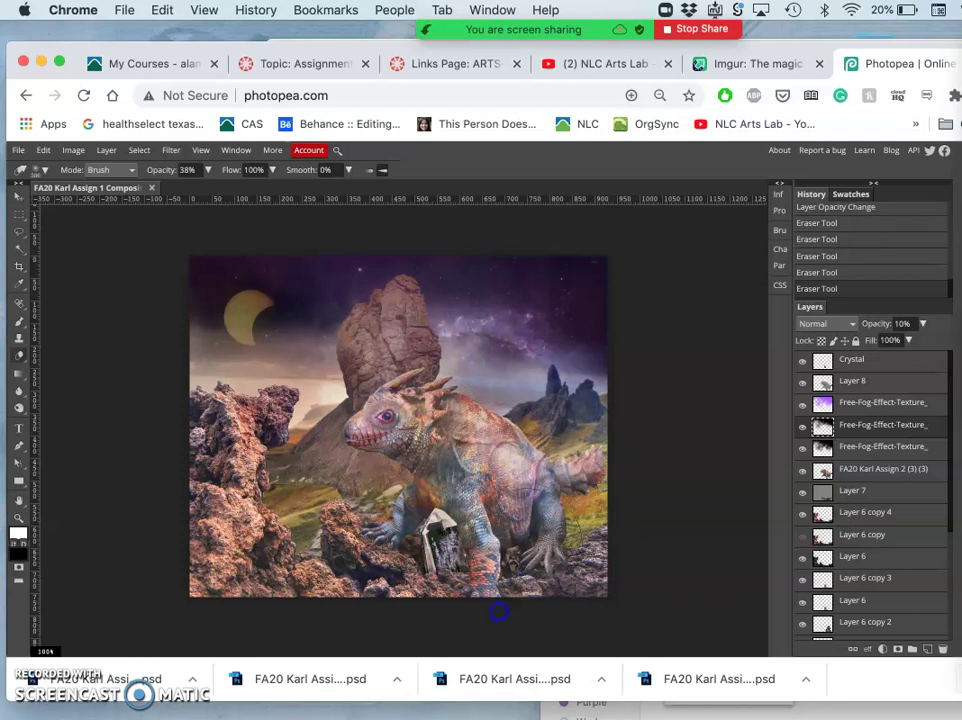
Compare the fog layers, then erase the top fog from the lizard's back and torso
left_click(802, 426)
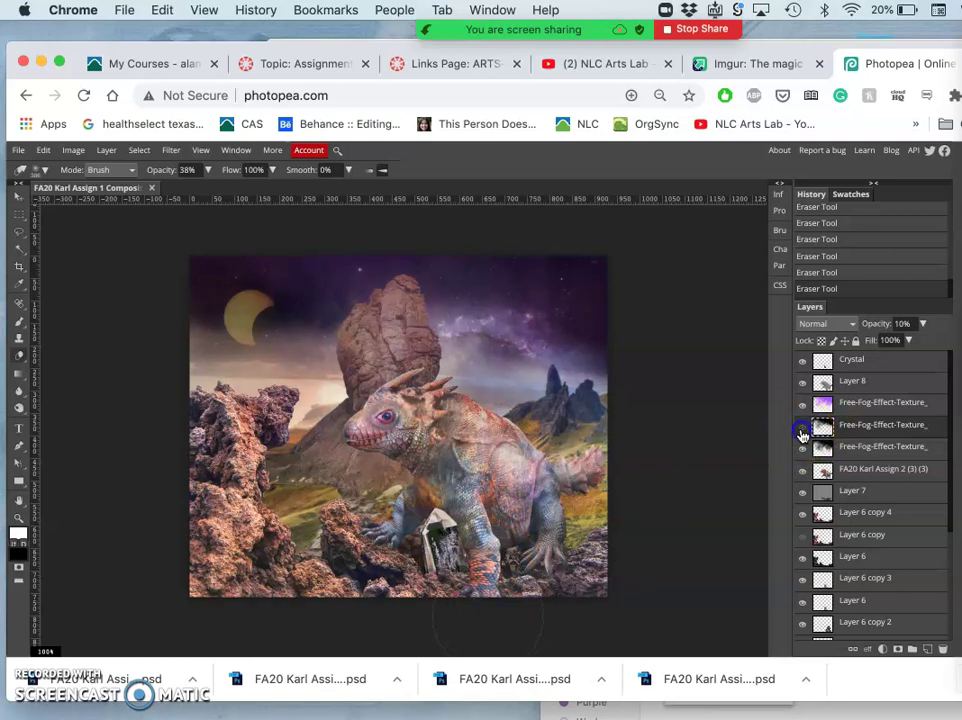
left_click(803, 446)
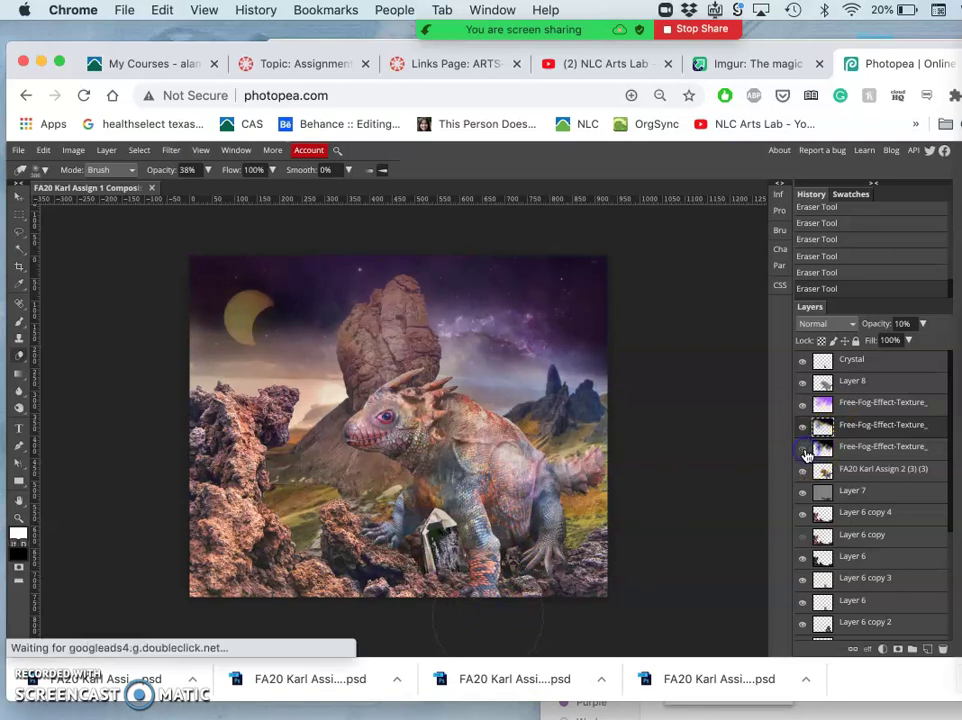
left_click(825, 408)
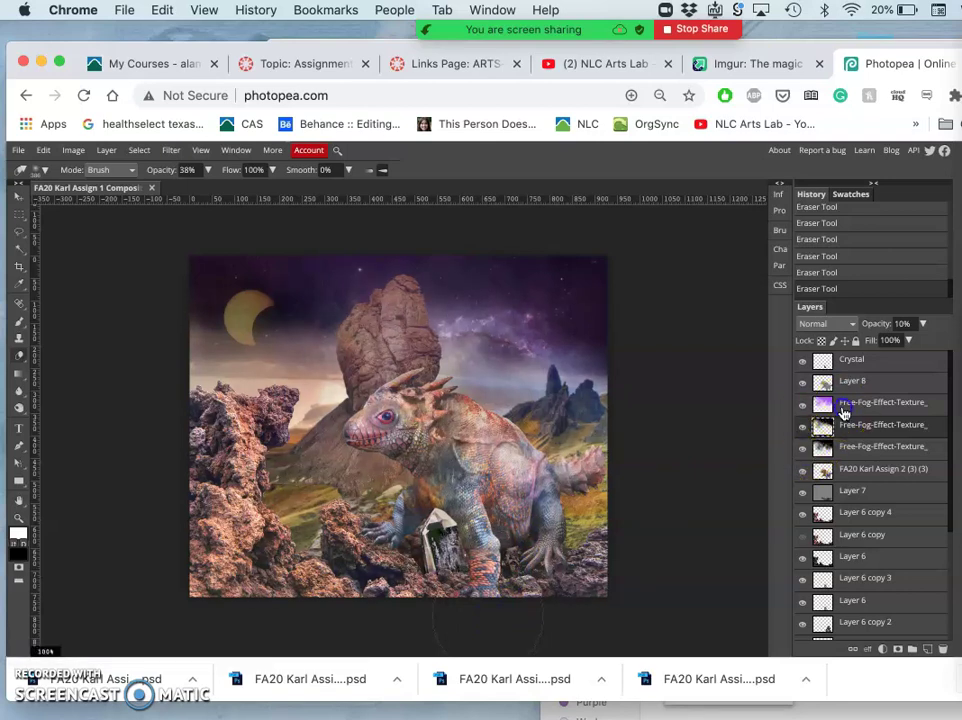
left_click(494, 422)
mouse_move(494, 422)
left_mouse_down()
mouse_move(443, 440)
mouse_move(465, 462)
left_mouse_up()
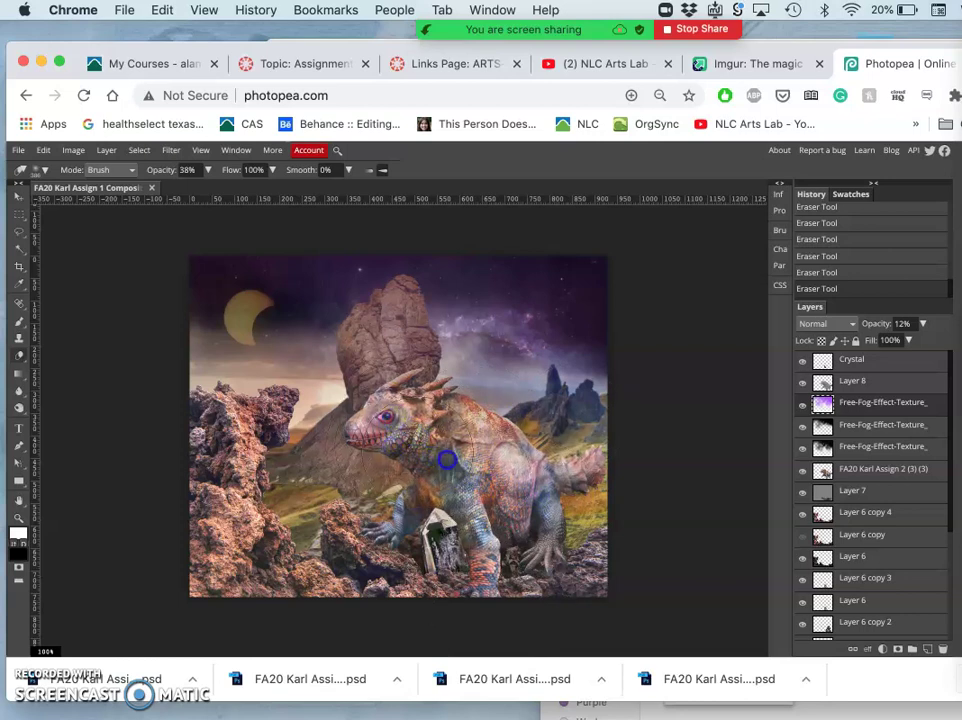
left_click_drag(486, 481, 517, 516)
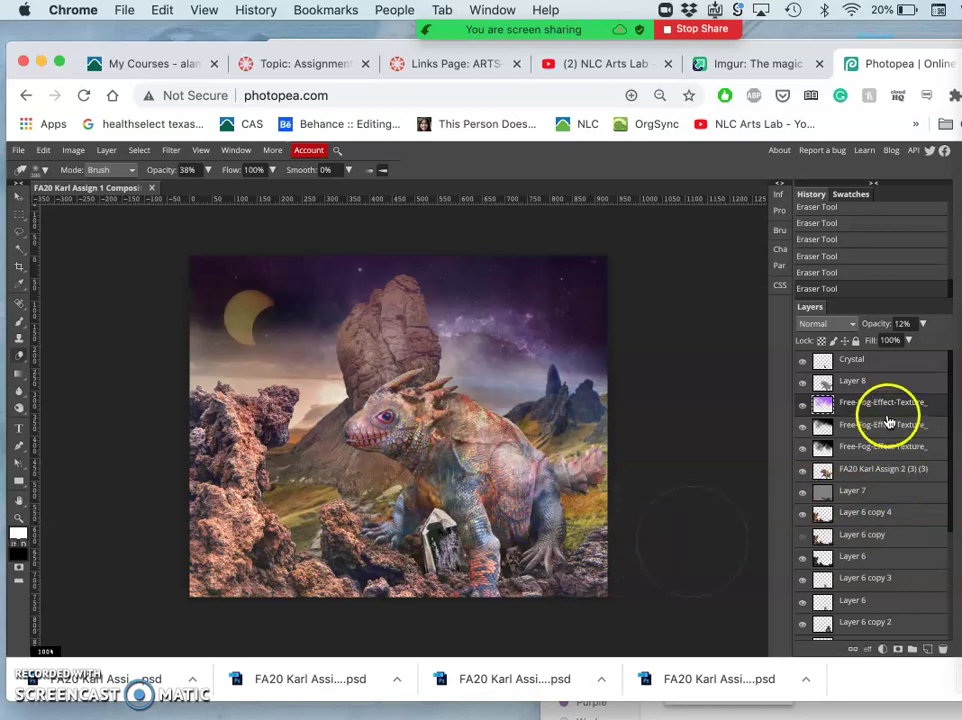
Scroll the History panel and revert the document to an earlier step
scroll(862, 259, "up", 1)
scroll(862, 259, "up", 10)
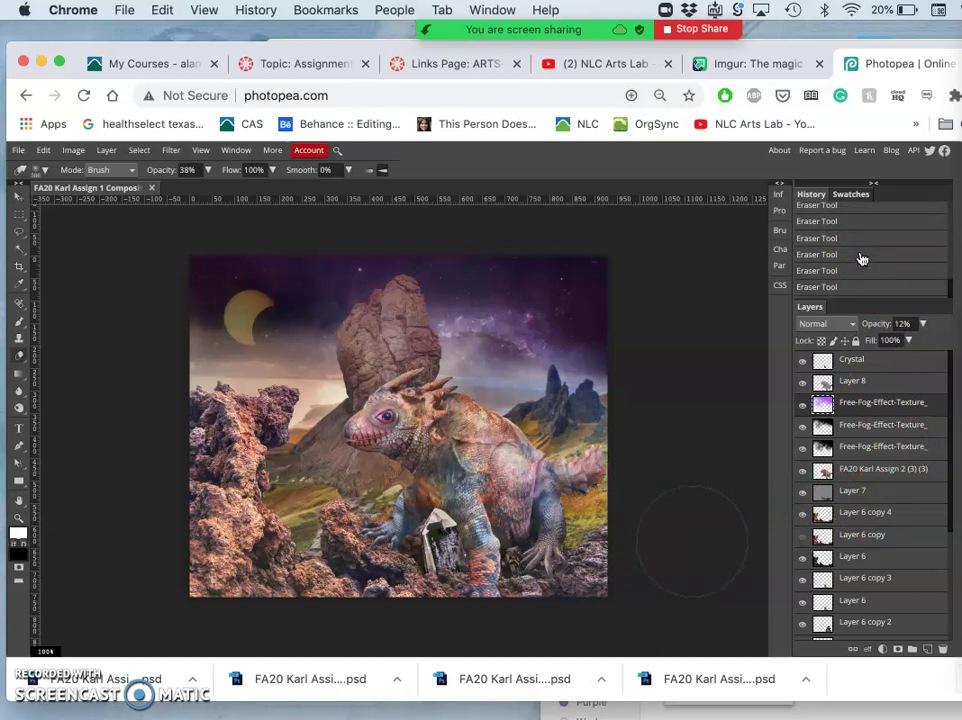
scroll(862, 259, "up", 5)
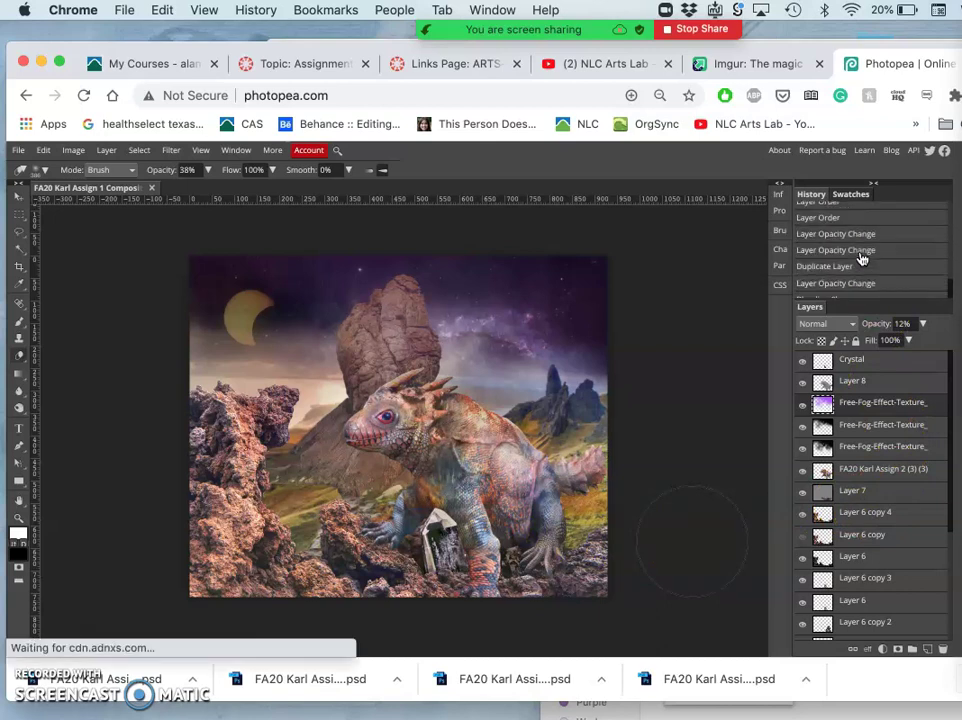
scroll(862, 259, "down", 1)
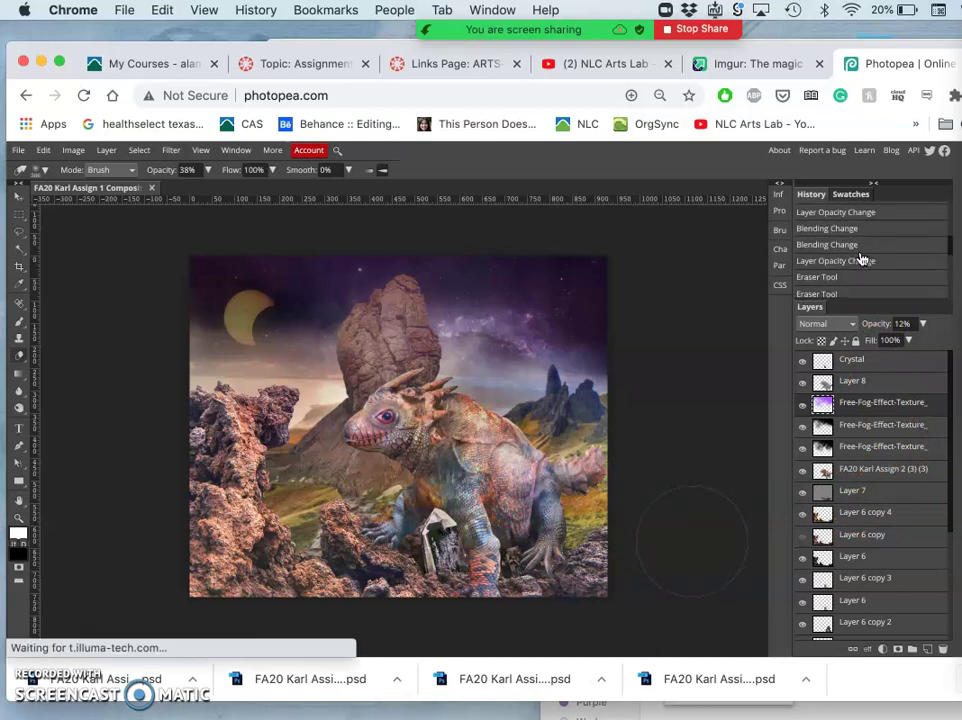
scroll(852, 247, "up", 3)
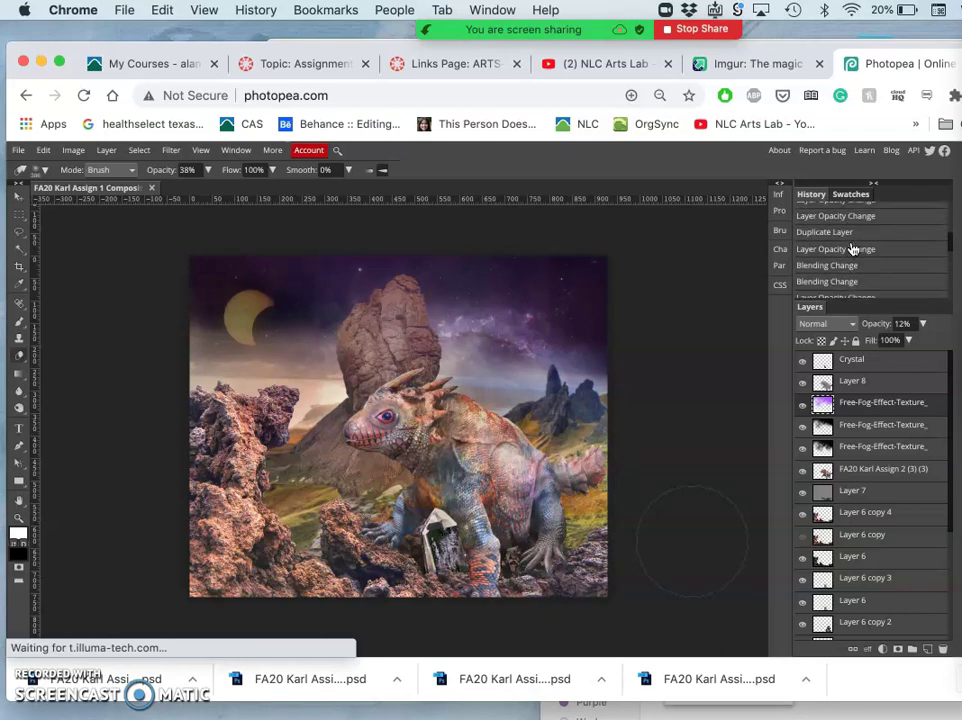
left_click(840, 232)
Step back in History to before the layers were deleted
scroll(838, 234, "up", 2)
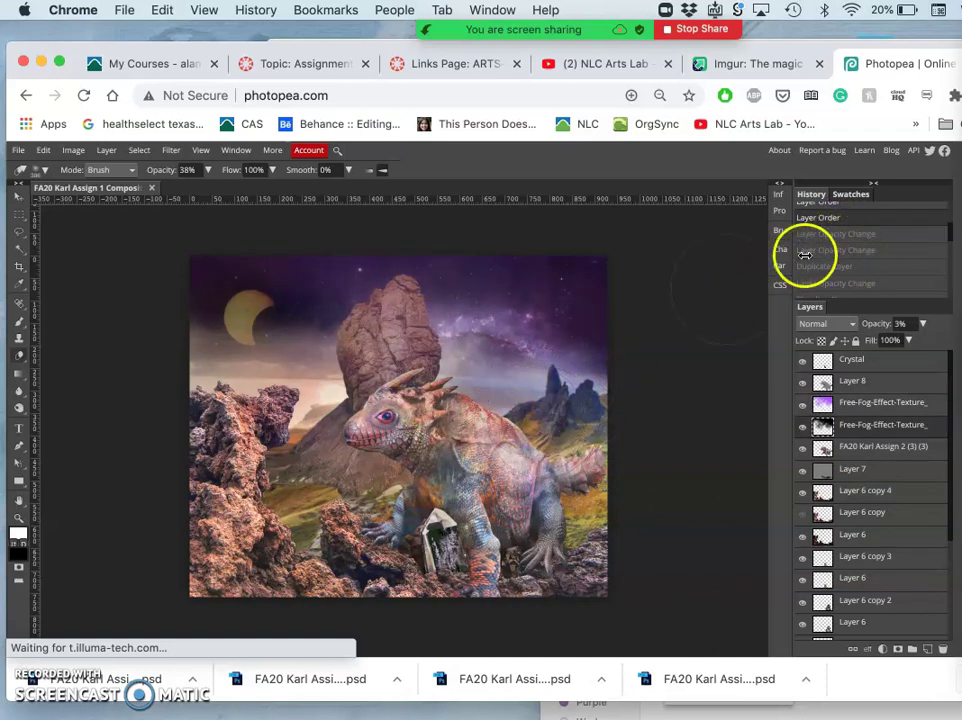
scroll(826, 248, "down", 1)
scroll(826, 248, "up", 3)
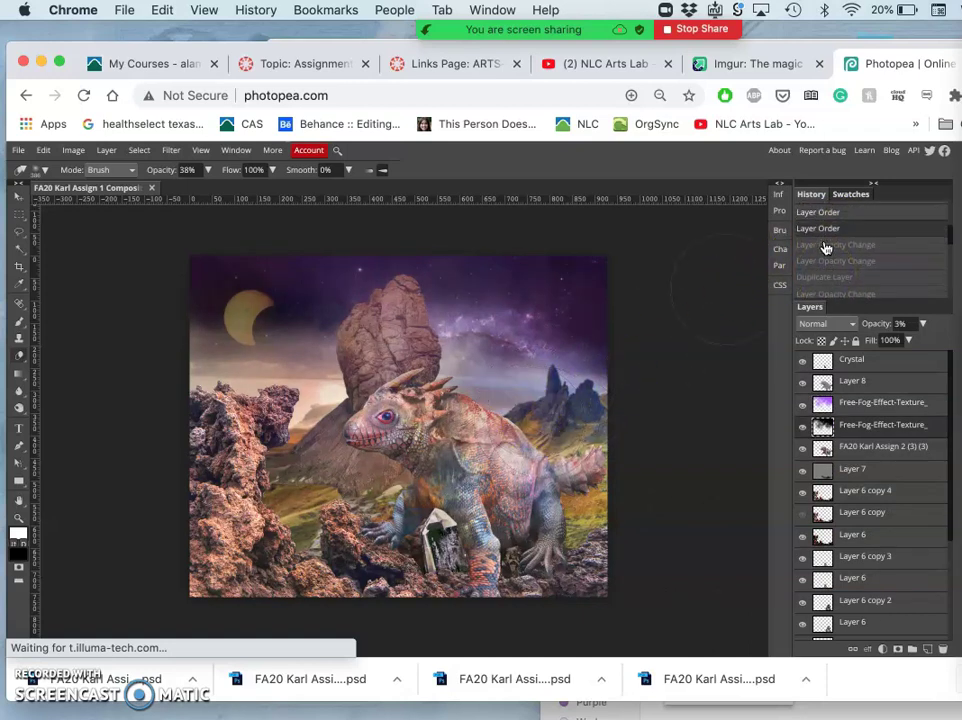
scroll(826, 248, "up", 2)
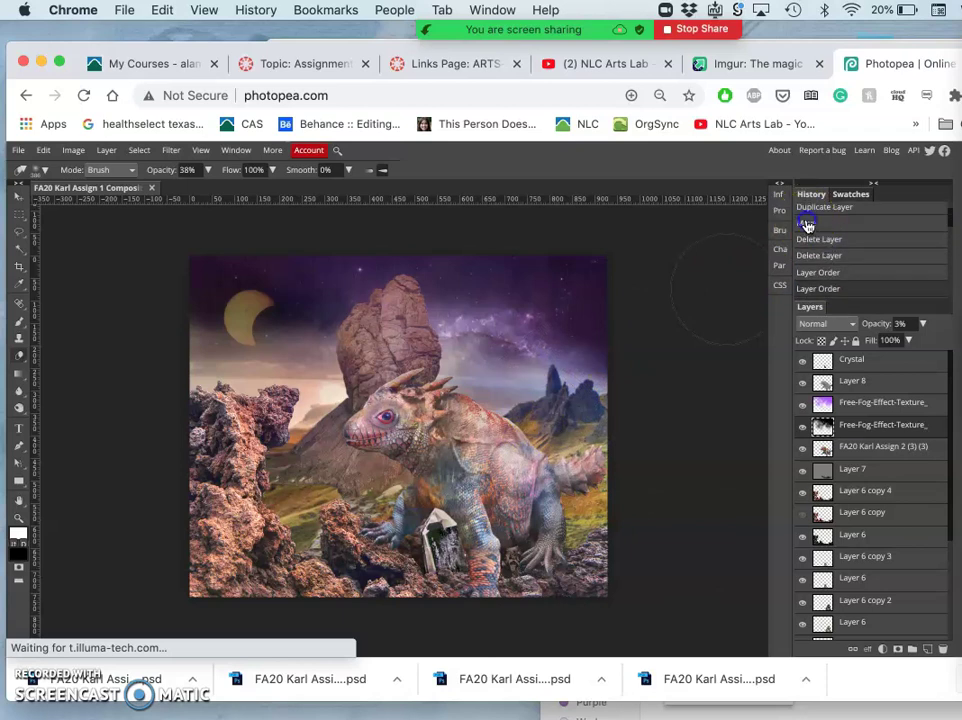
left_click(807, 223)
left_click(810, 241)
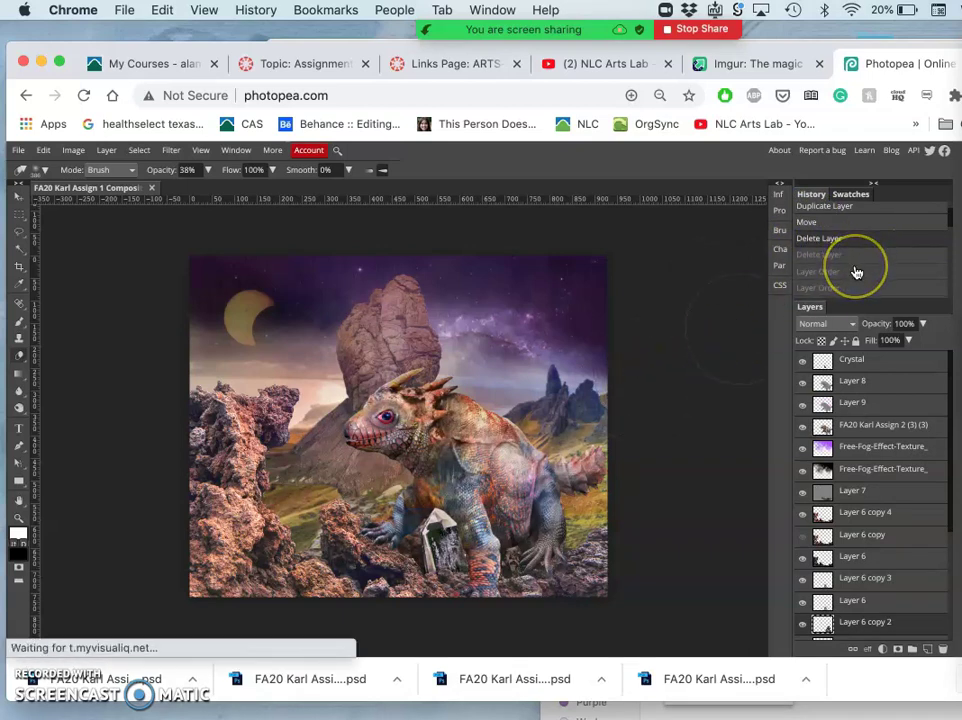
scroll(855, 271, "down", 3)
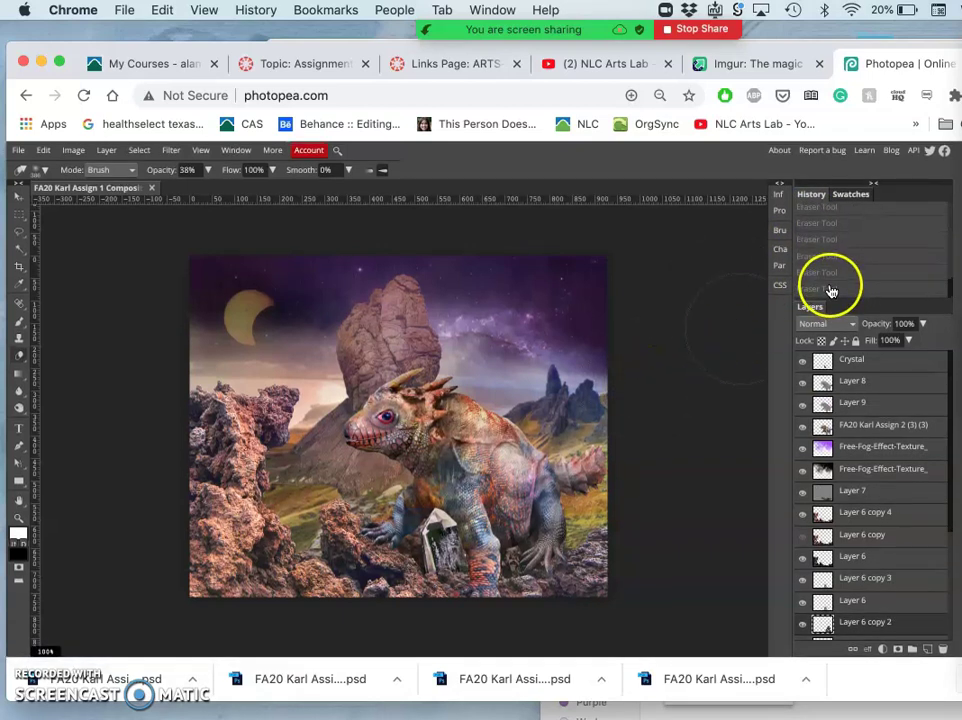
left_click(830, 290)
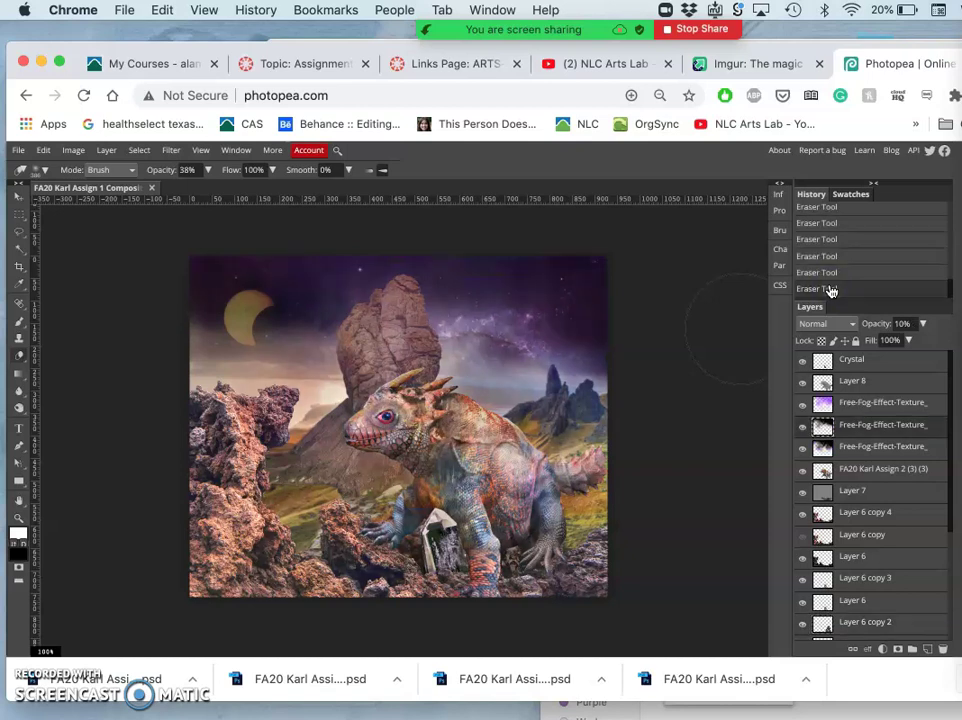
left_click(803, 411)
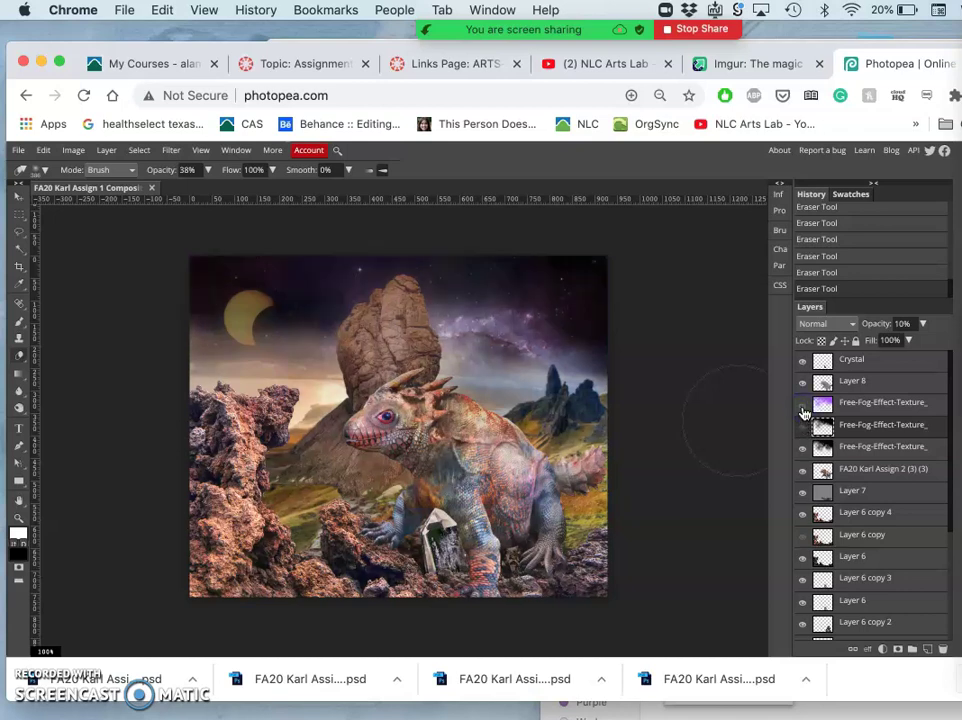
left_click_drag(806, 400, 806, 387)
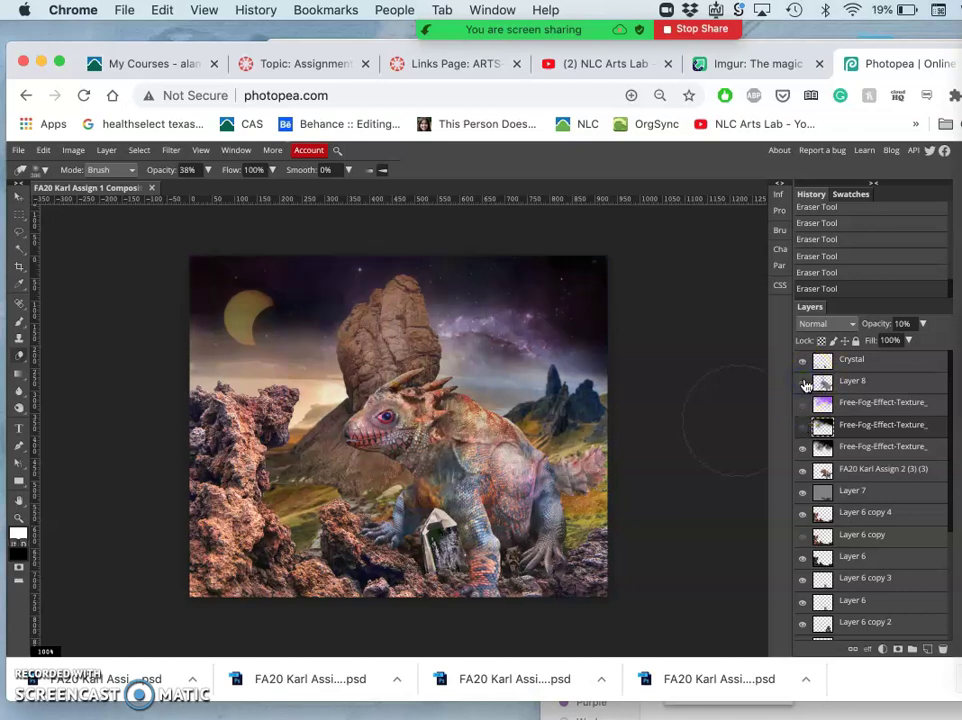
left_click(804, 364)
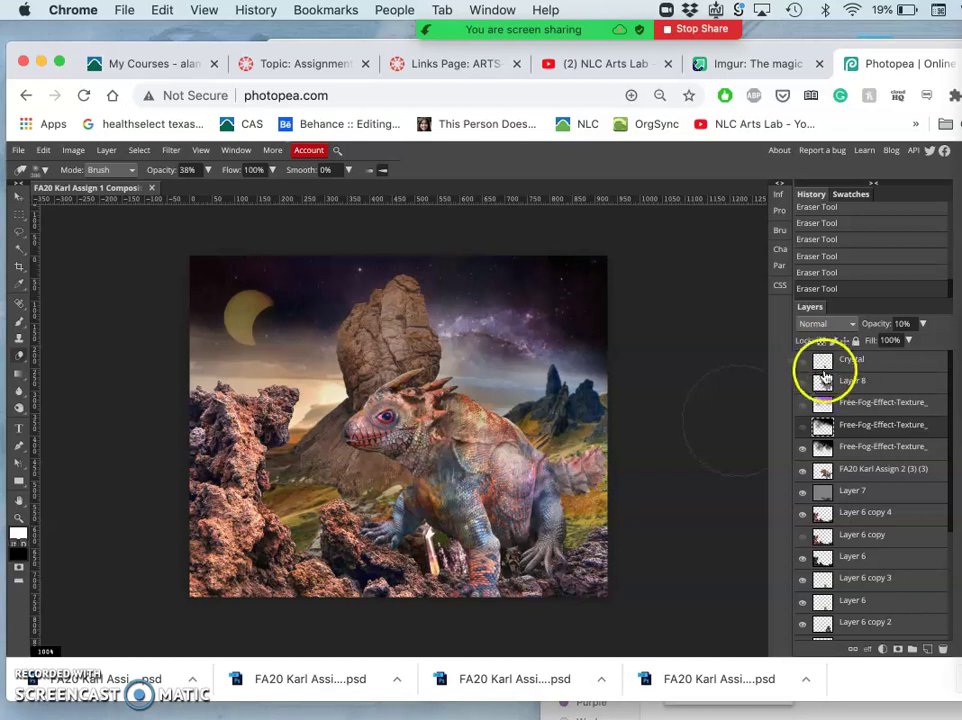
left_click(804, 387)
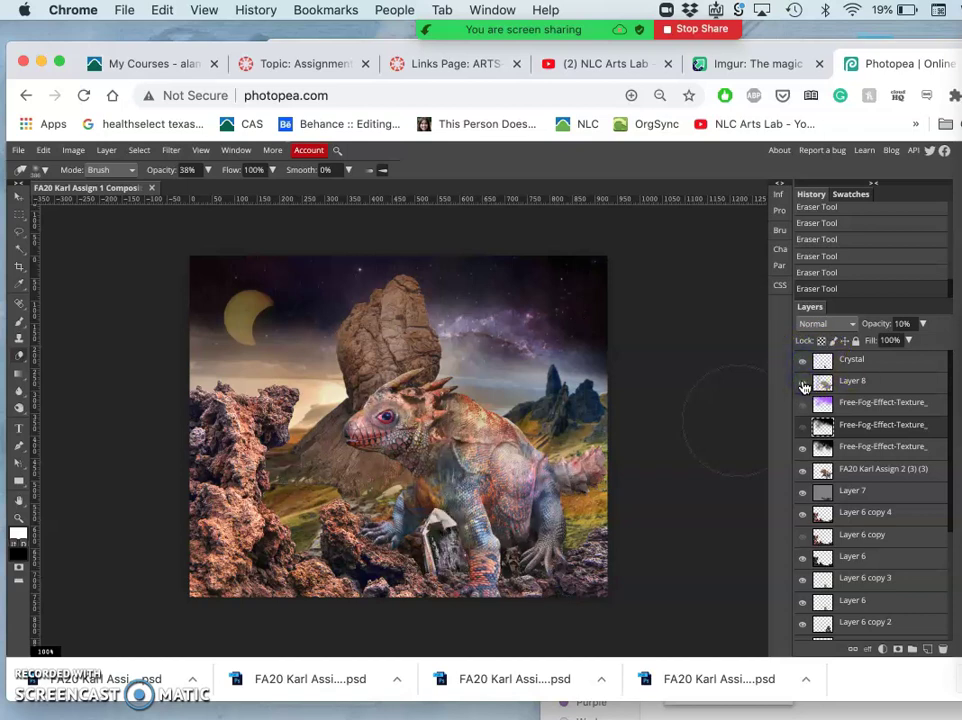
left_click(804, 405)
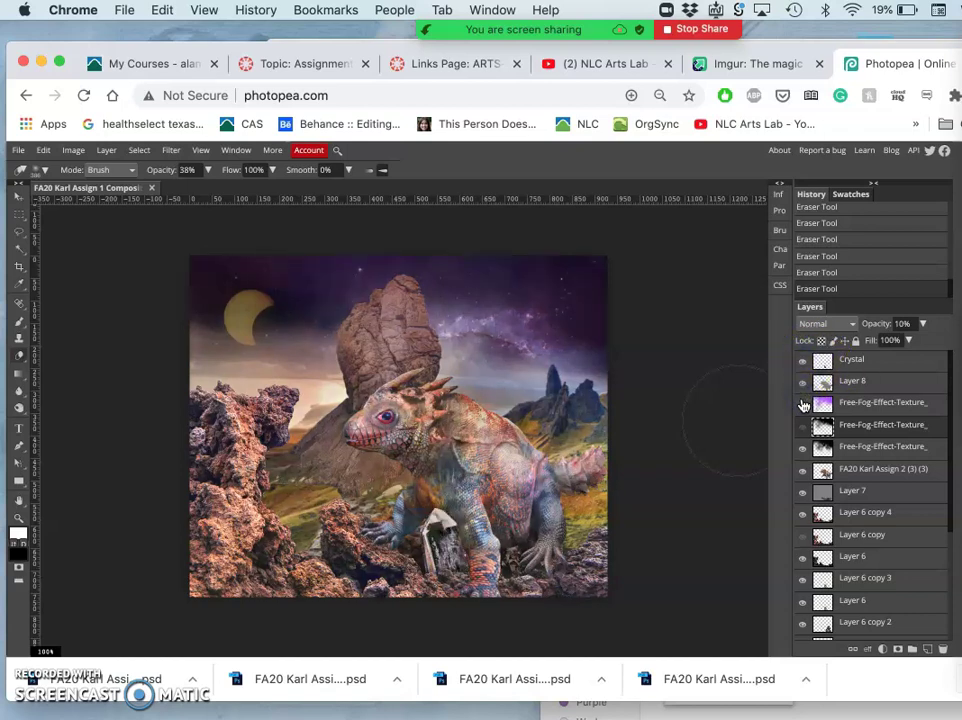
left_click(803, 363)
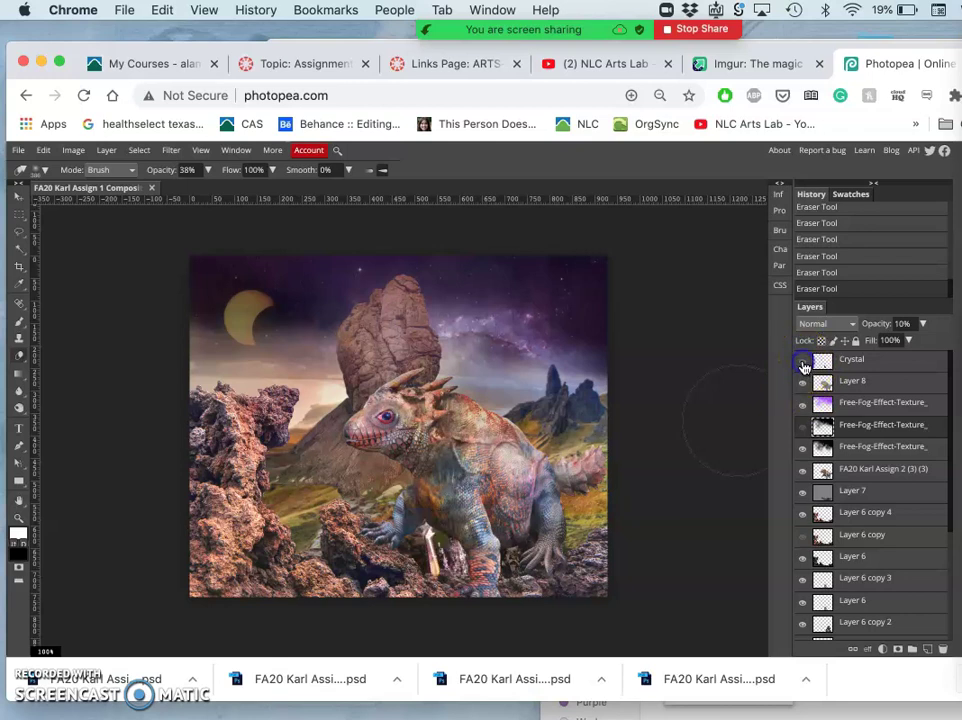
left_click(803, 383)
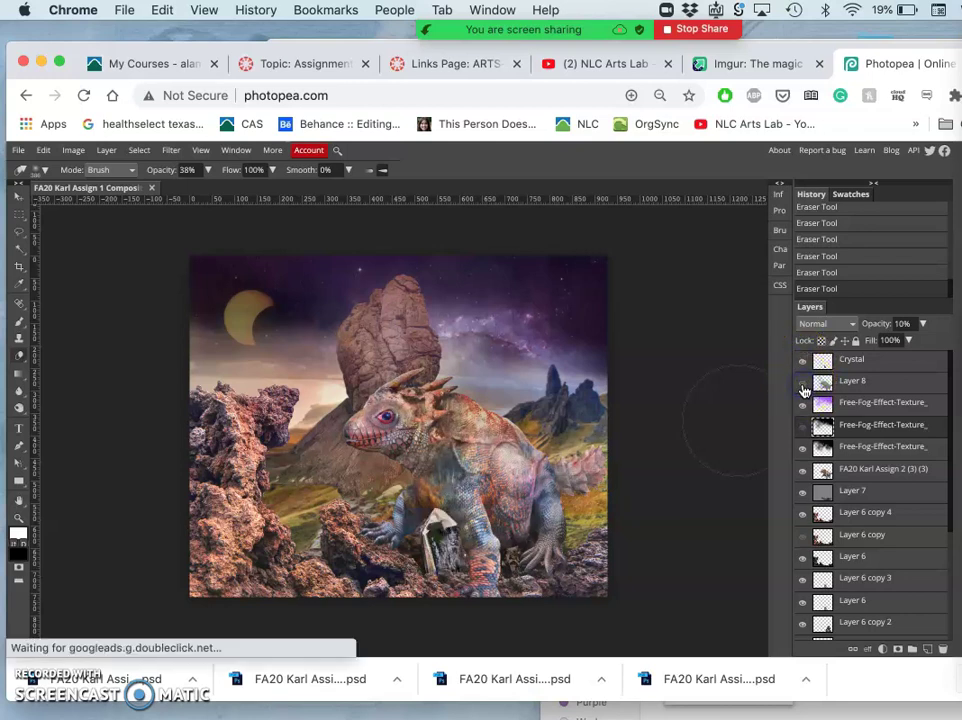
left_click(803, 385)
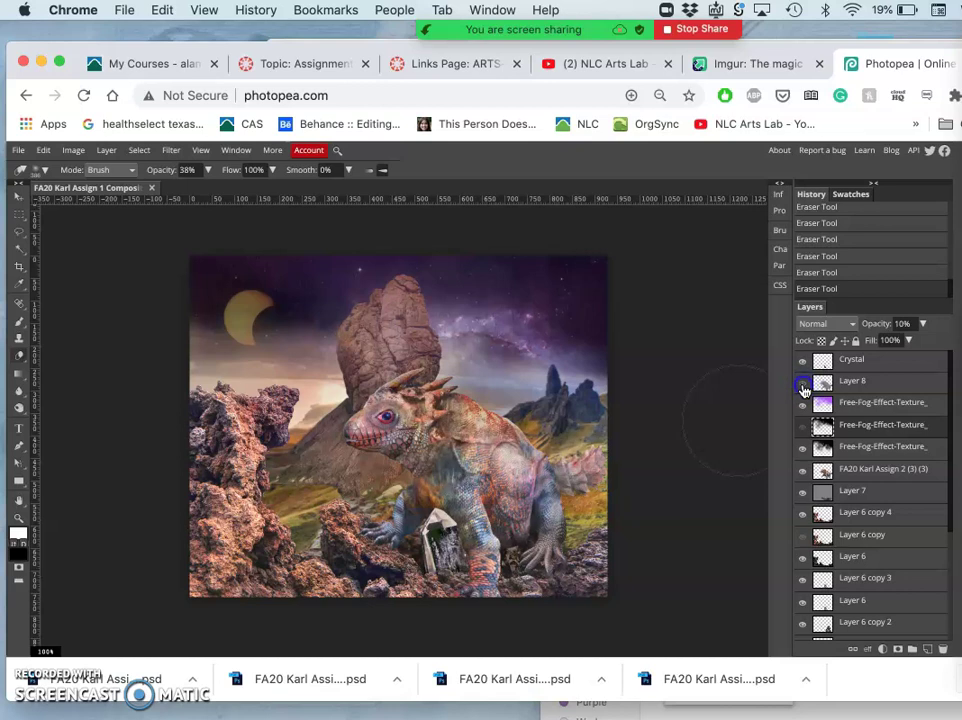
left_click(803, 385)
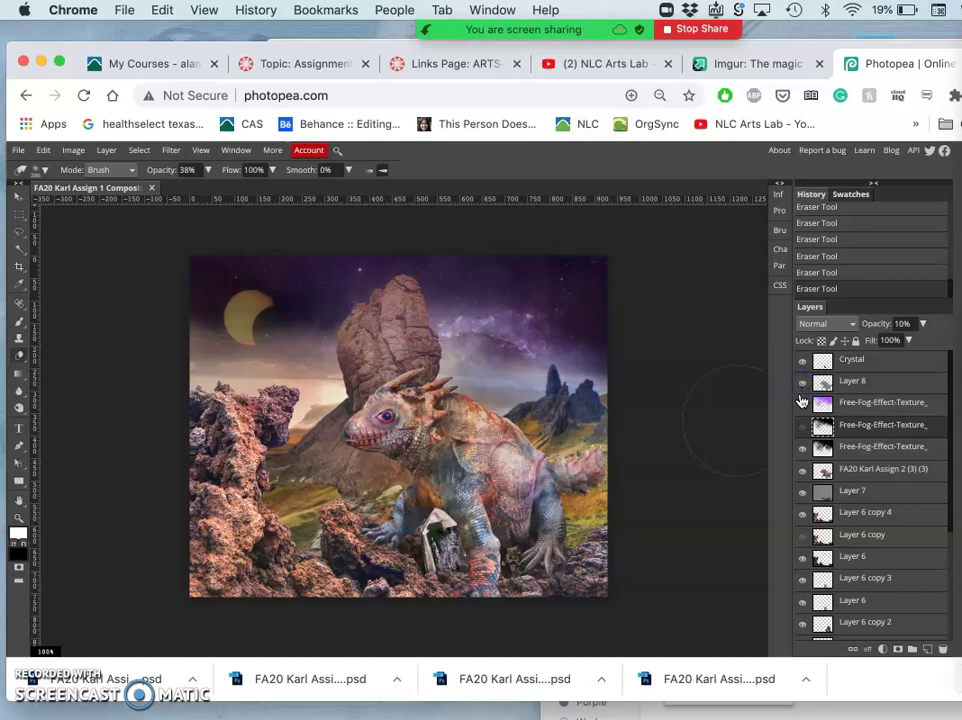
left_click(803, 406)
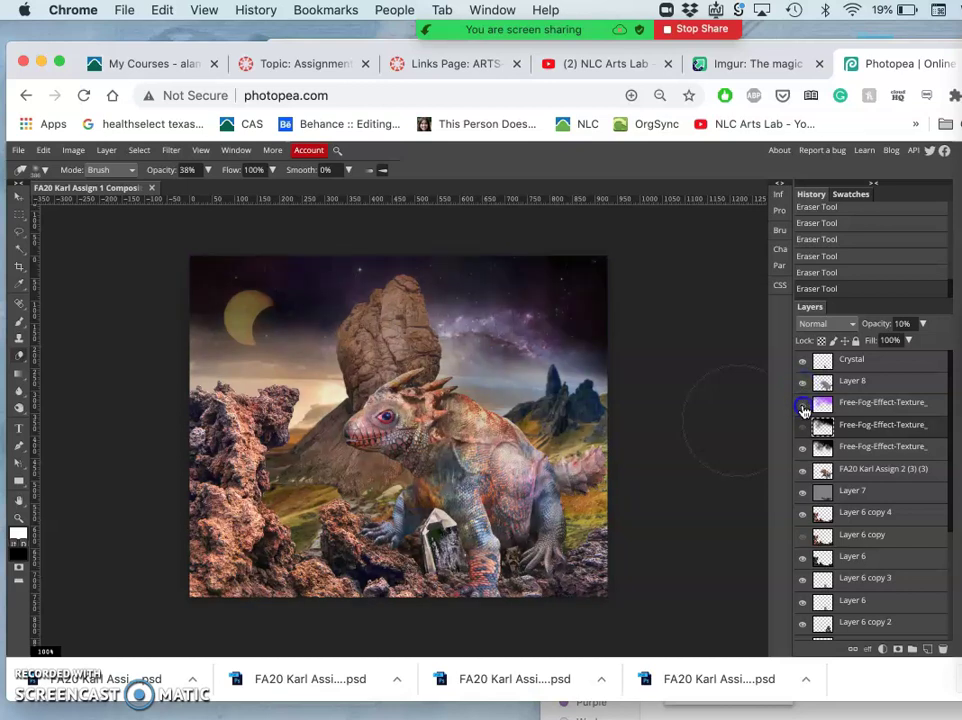
left_click(803, 406)
left_click(803, 406)
left_click(803, 406)
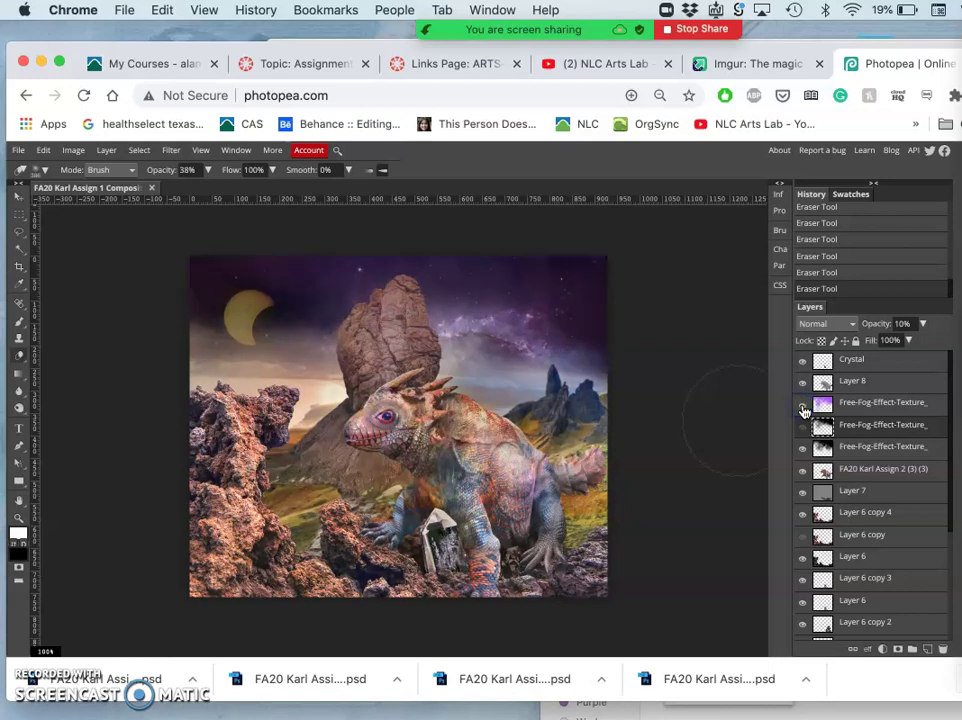
left_click(803, 407)
left_click(803, 407)
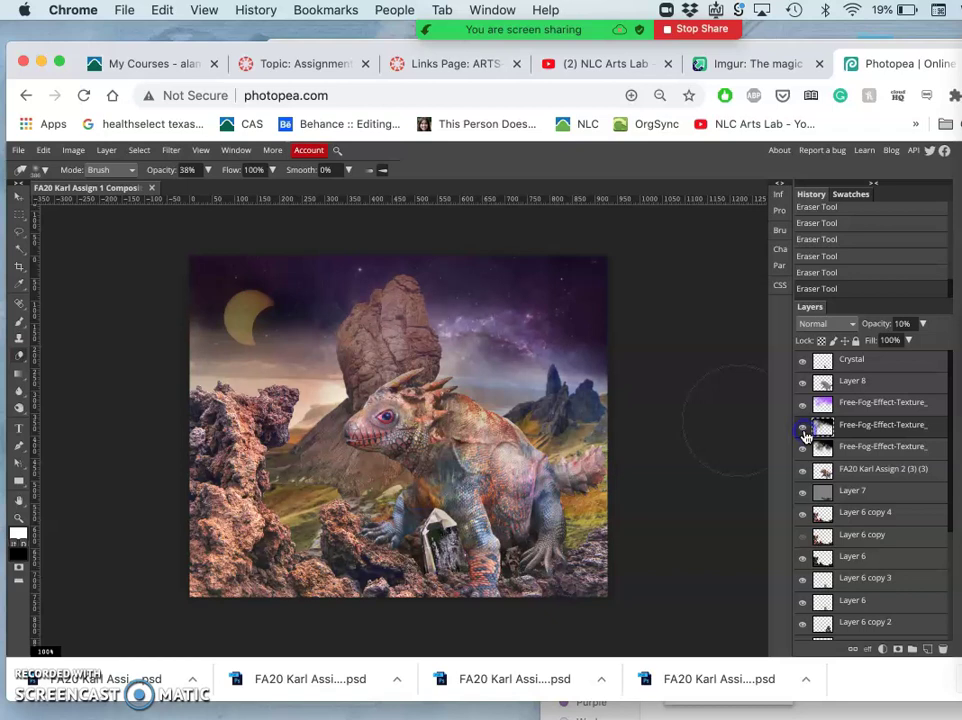
left_click(804, 430)
left_click(805, 440)
left_click(801, 472)
left_click(801, 471)
left_click(802, 497)
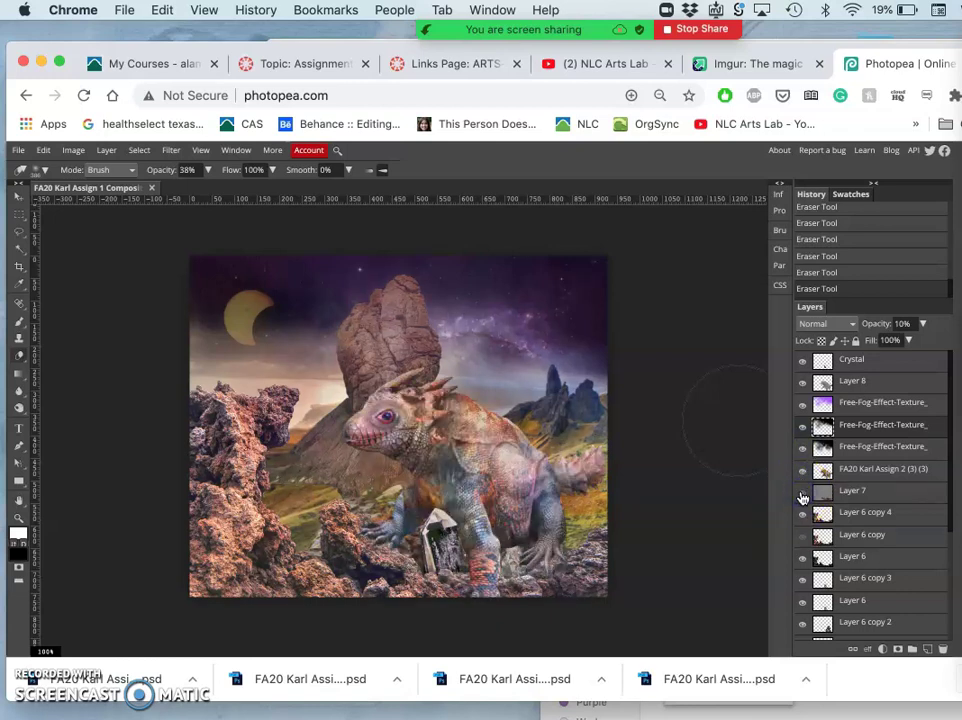
left_click(802, 497)
left_click(802, 497)
left_click(802, 497)
left_click(802, 497)
left_click(802, 497)
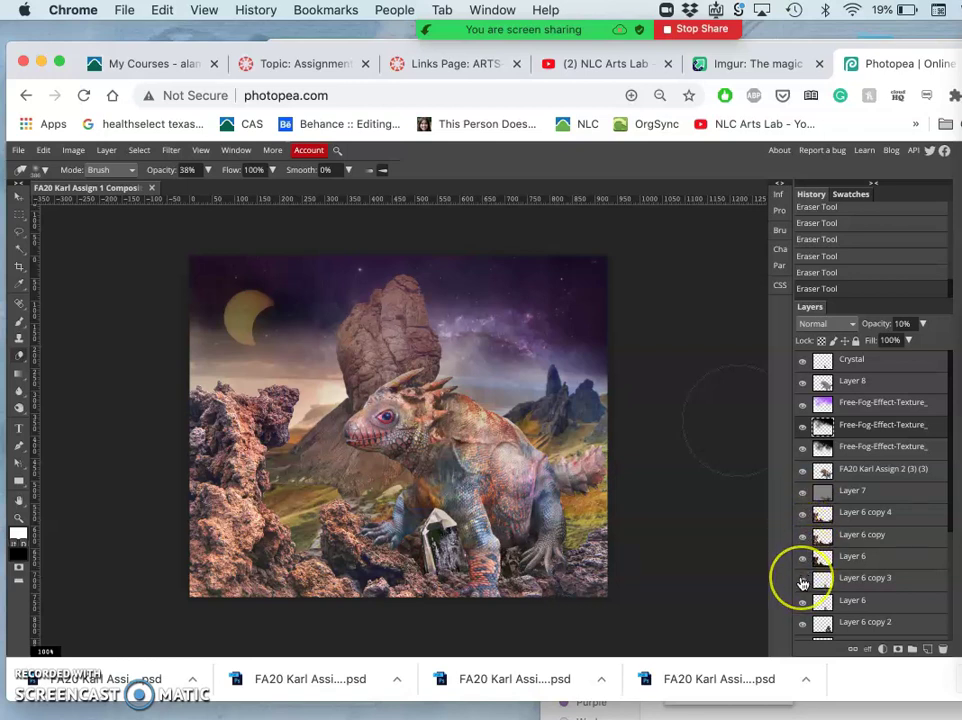
scroll(803, 580, "down", 3)
scroll(803, 583, "down", 3)
mouse_move(801, 518)
left_mouse_down()
mouse_move(799, 569)
mouse_move(810, 576)
mouse_move(672, 400)
mouse_move(631, 313)
mouse_move(660, 310)
left_mouse_up()
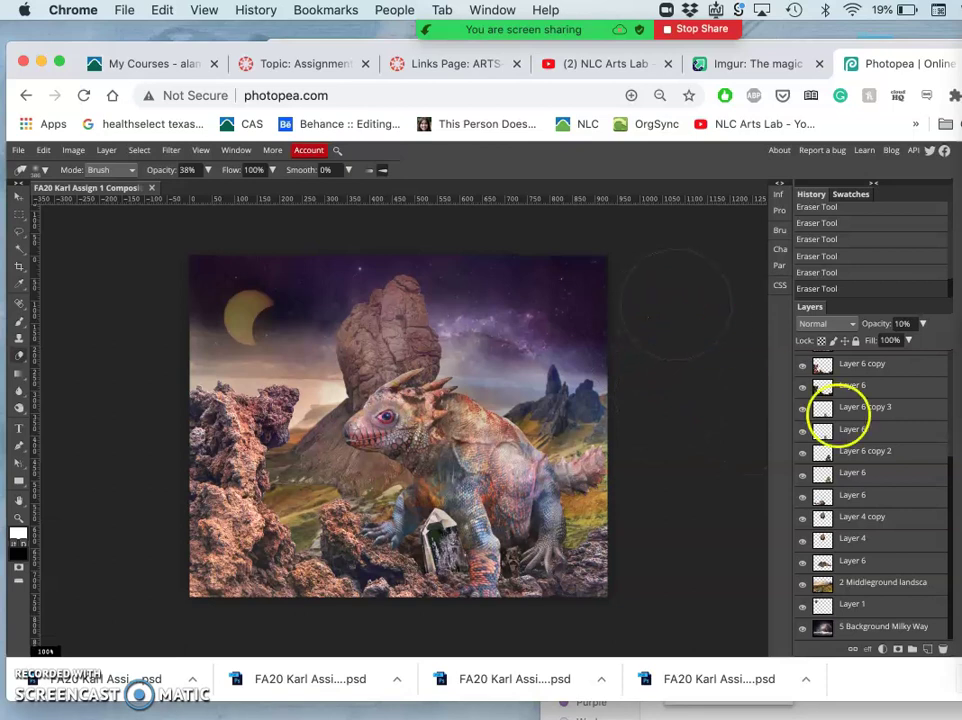
scroll(880, 477, "up", 5)
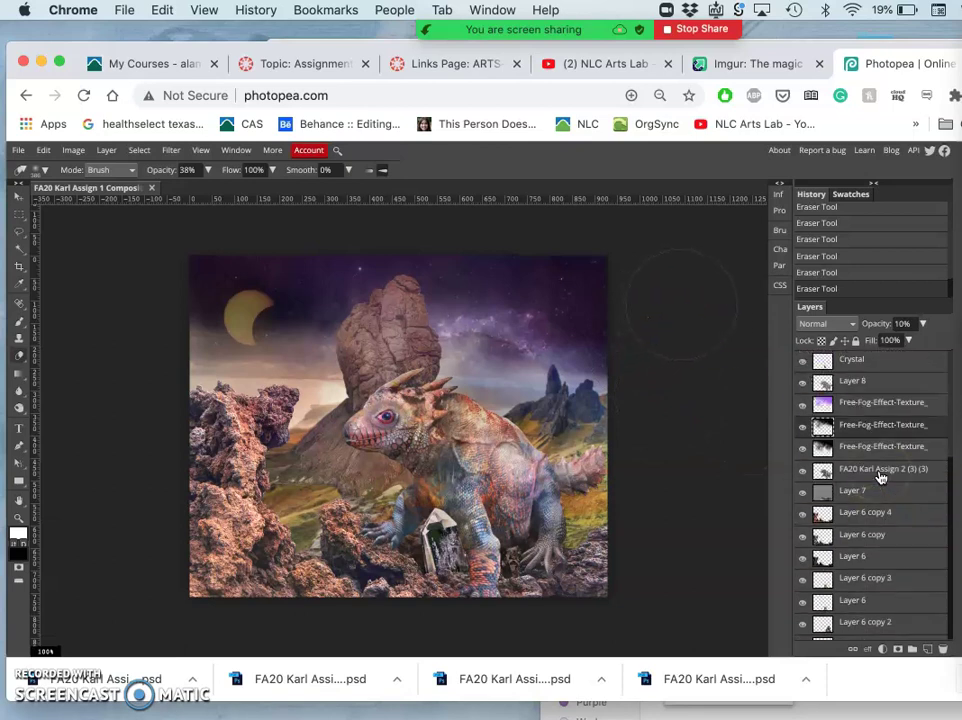
left_click(858, 403)
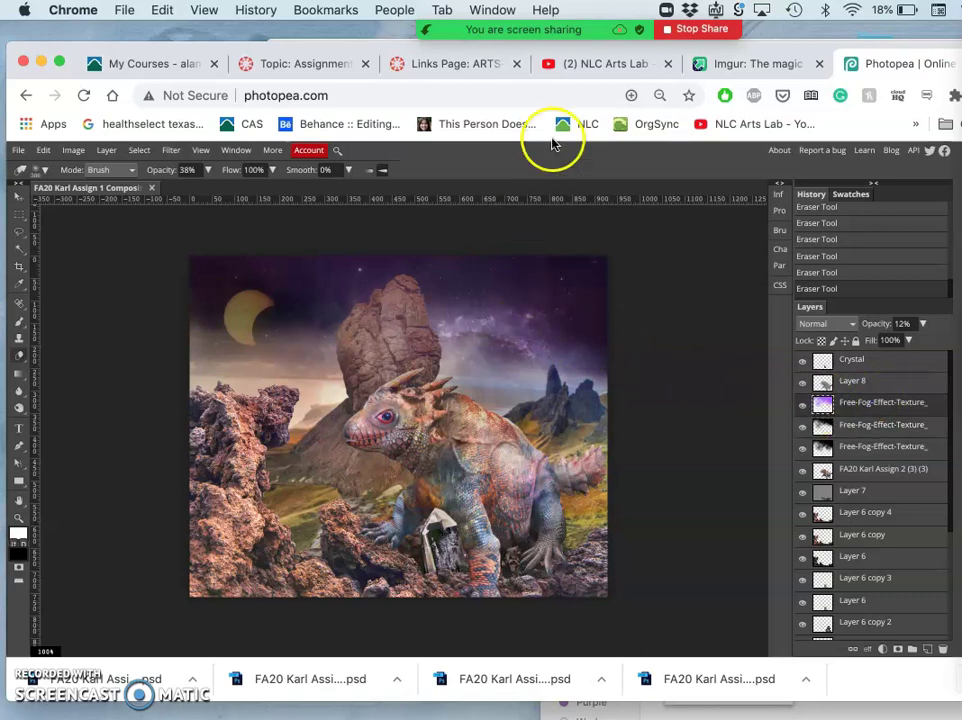
mouse_move(425, 47)
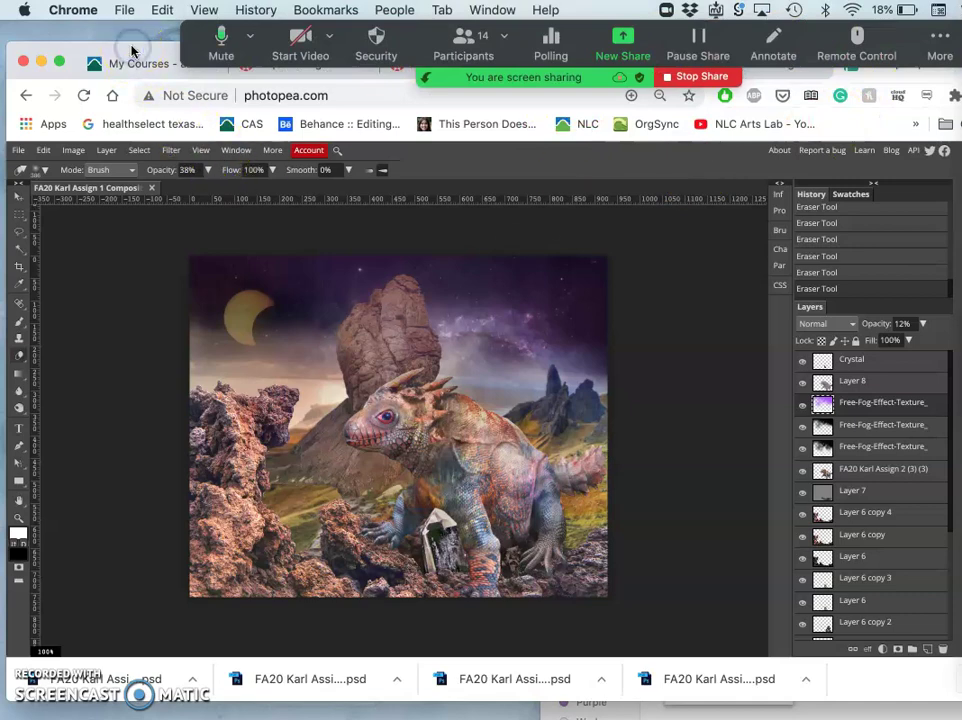
mouse_move(133, 48)
left_mouse_down()
mouse_move(133, 82)
mouse_move(133, 64)
mouse_move(137, 72)
left_mouse_up()
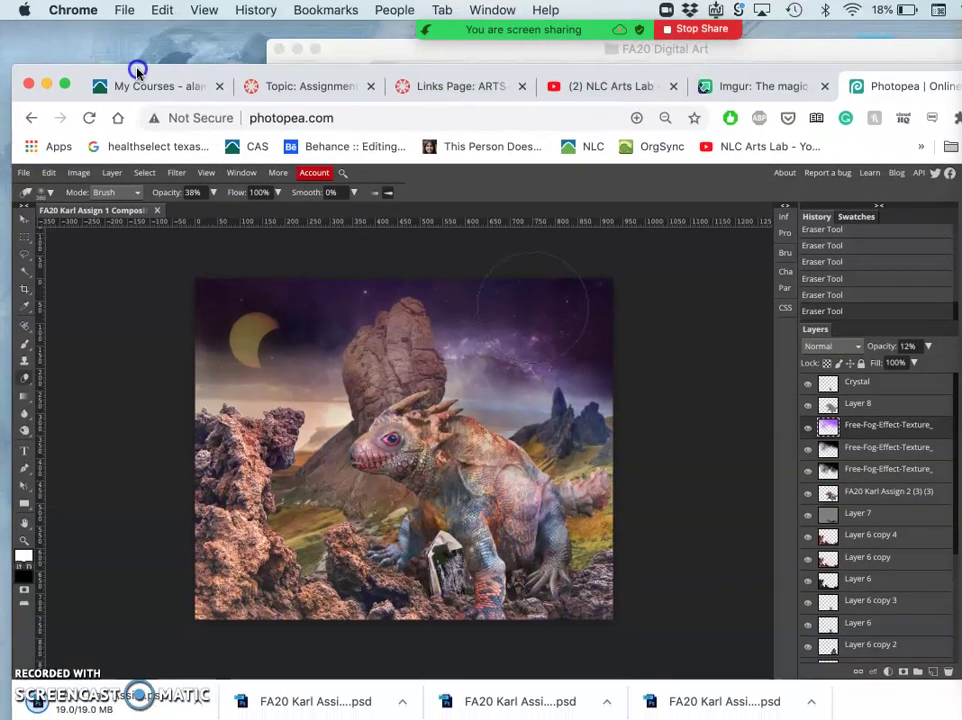
Search Google for 'fog texture overlay' in a new tab
left_click(447, 89)
left_click(329, 90)
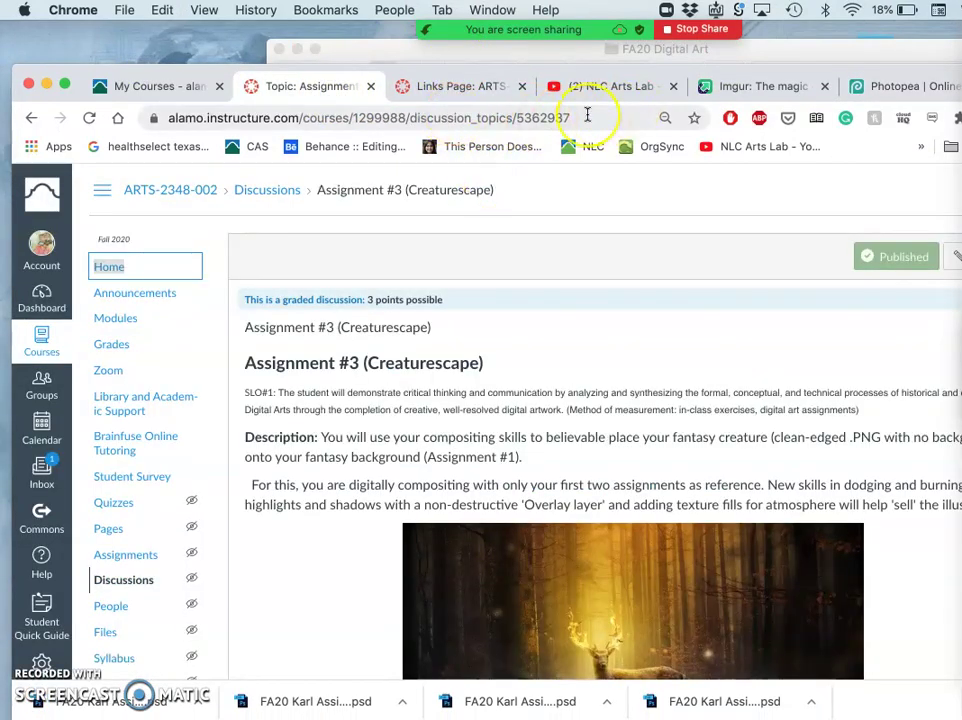
key("super+t")
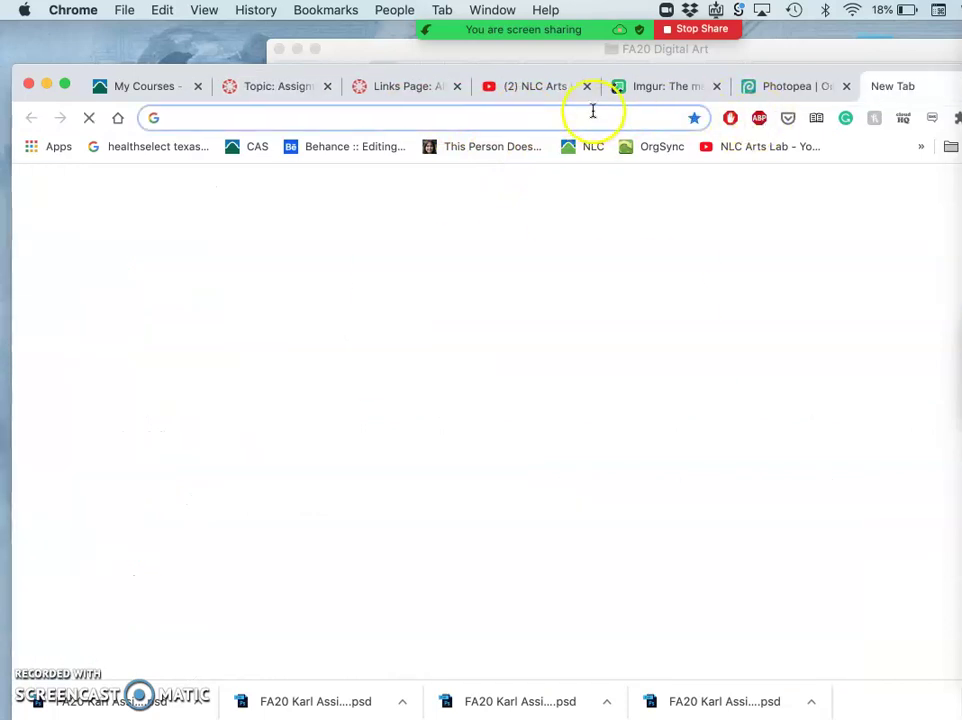
left_click(410, 453)
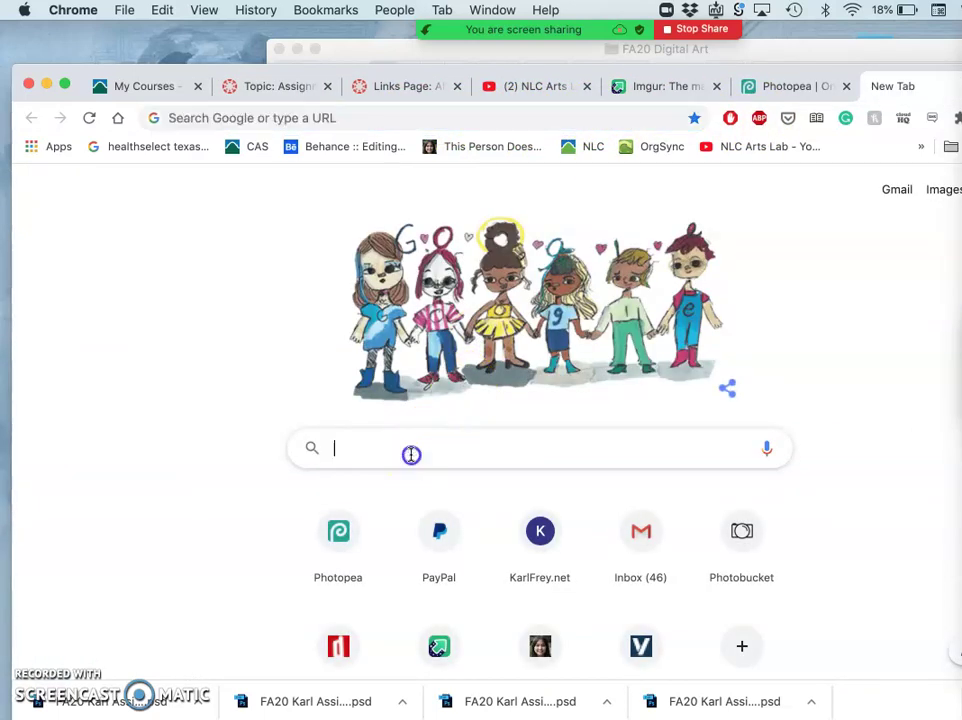
type("fog te")
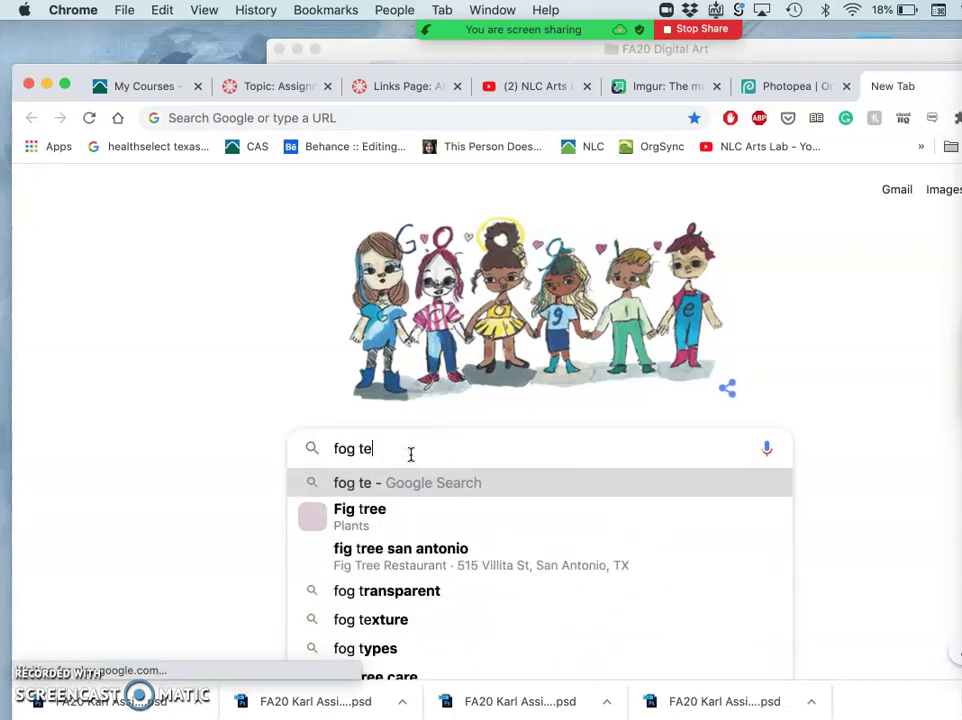
type("xture overlay")
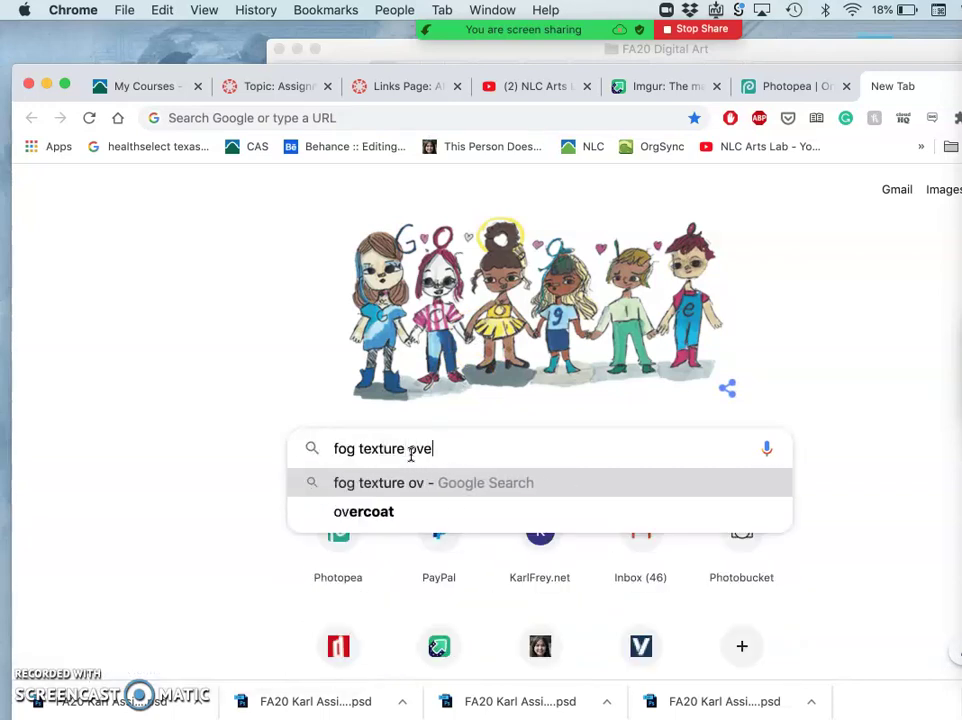
key("Return")
Filter the image results to large images
left_click(293, 262)
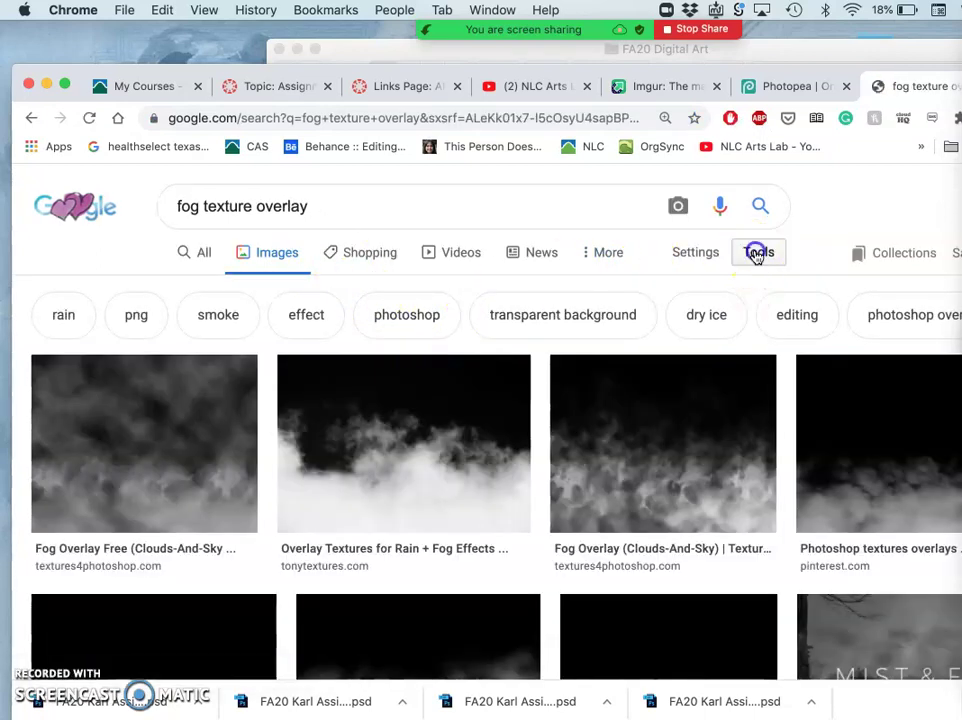
left_click(756, 253)
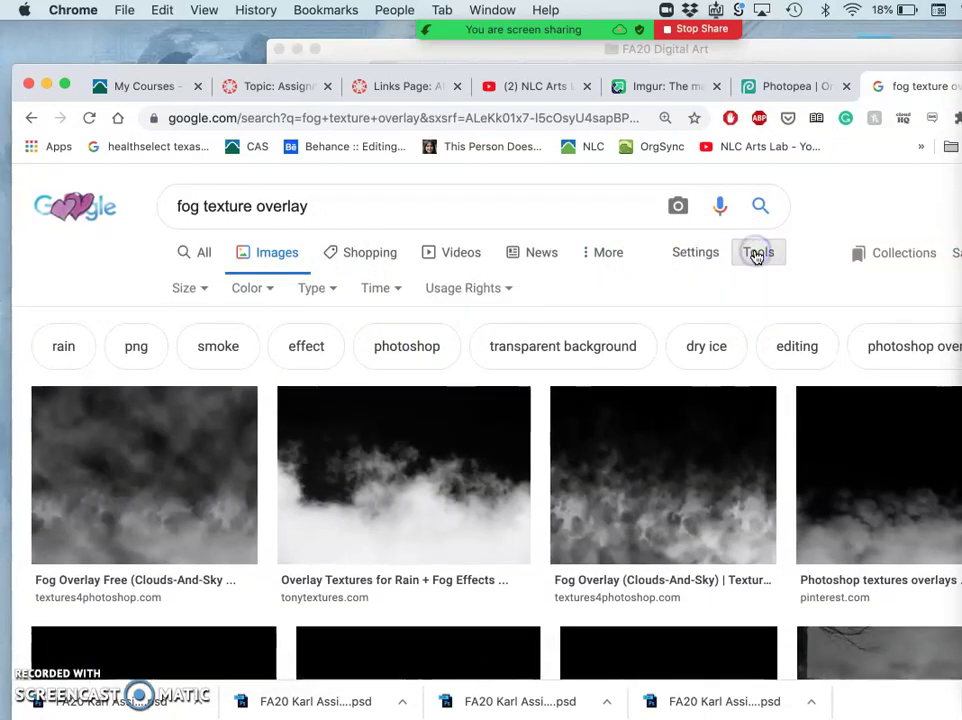
left_click(196, 292)
left_click(193, 346)
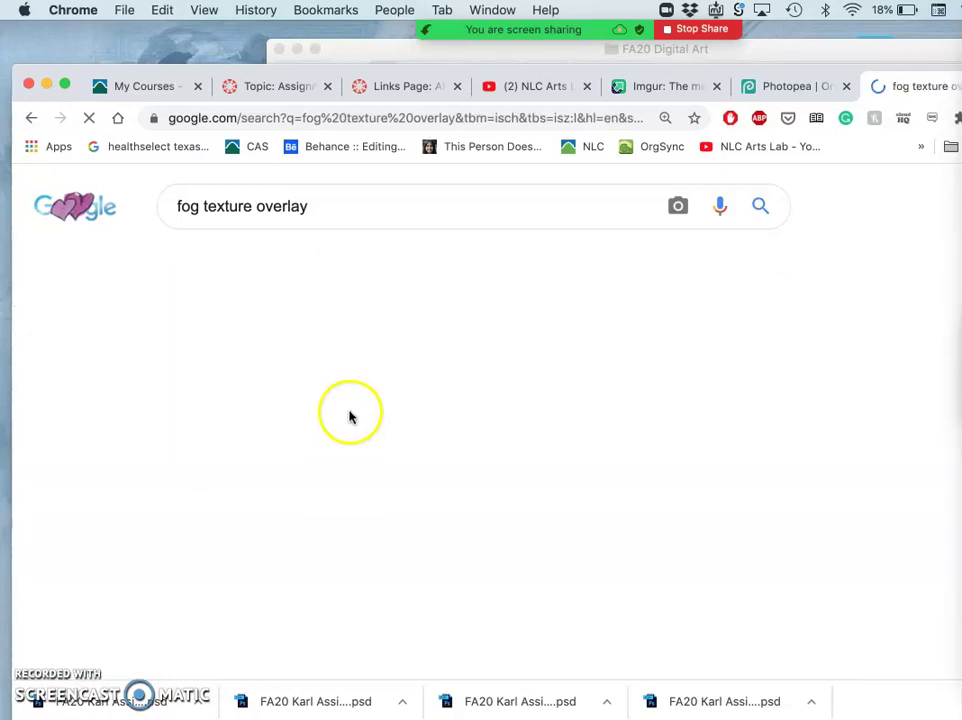
scroll(380, 455, "down", 3)
scroll(383, 459, "down", 5)
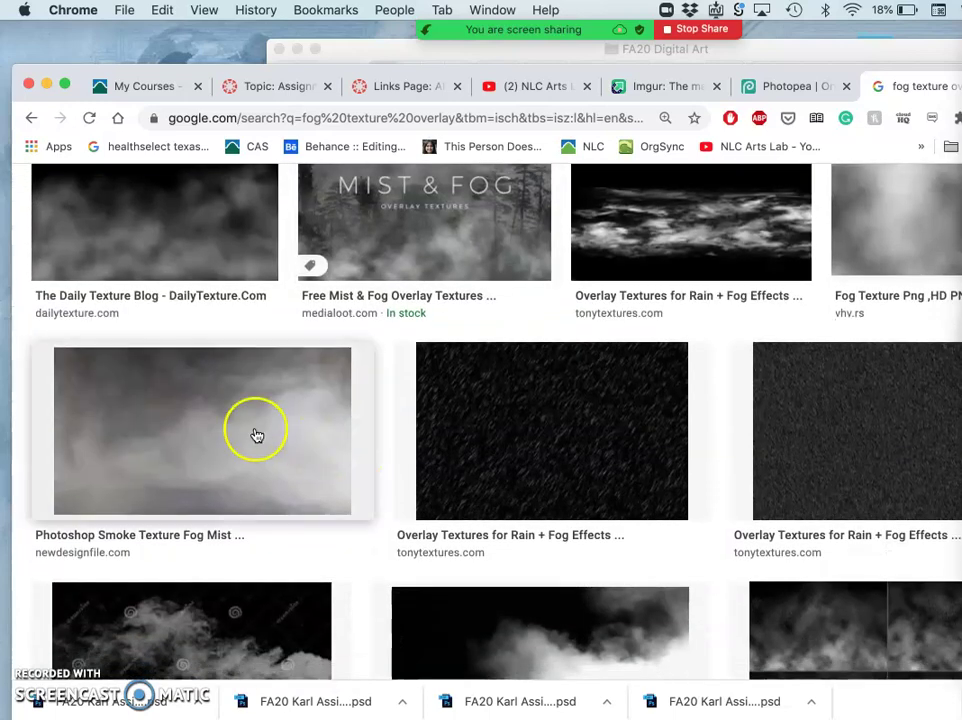
Open the smoke fog texture's page and its full preview
right_click(232, 427)
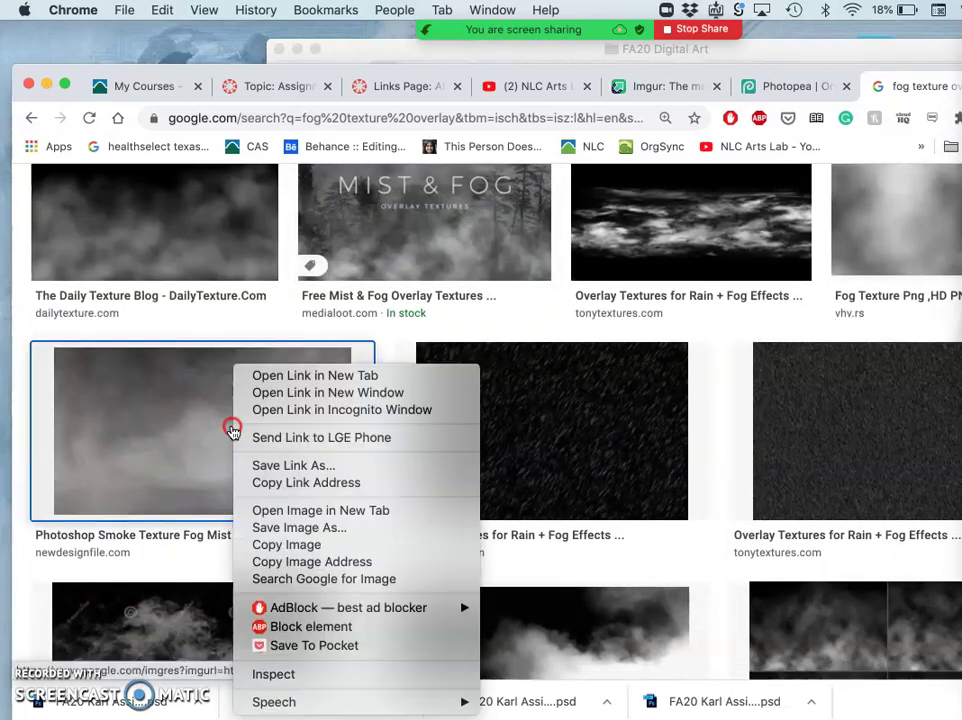
left_click(279, 377)
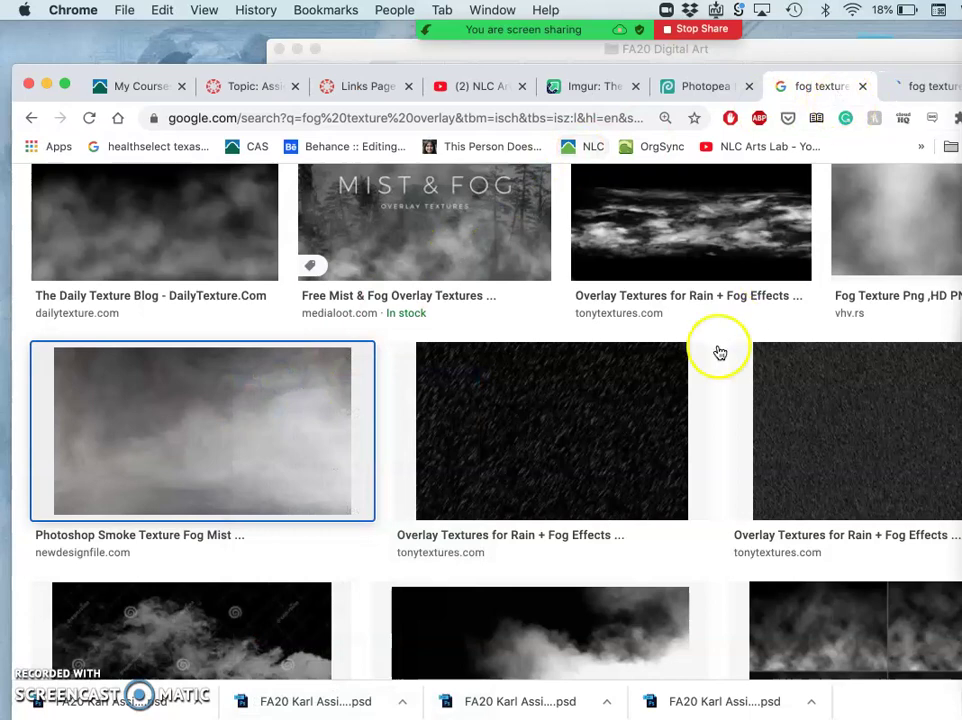
left_click(928, 88)
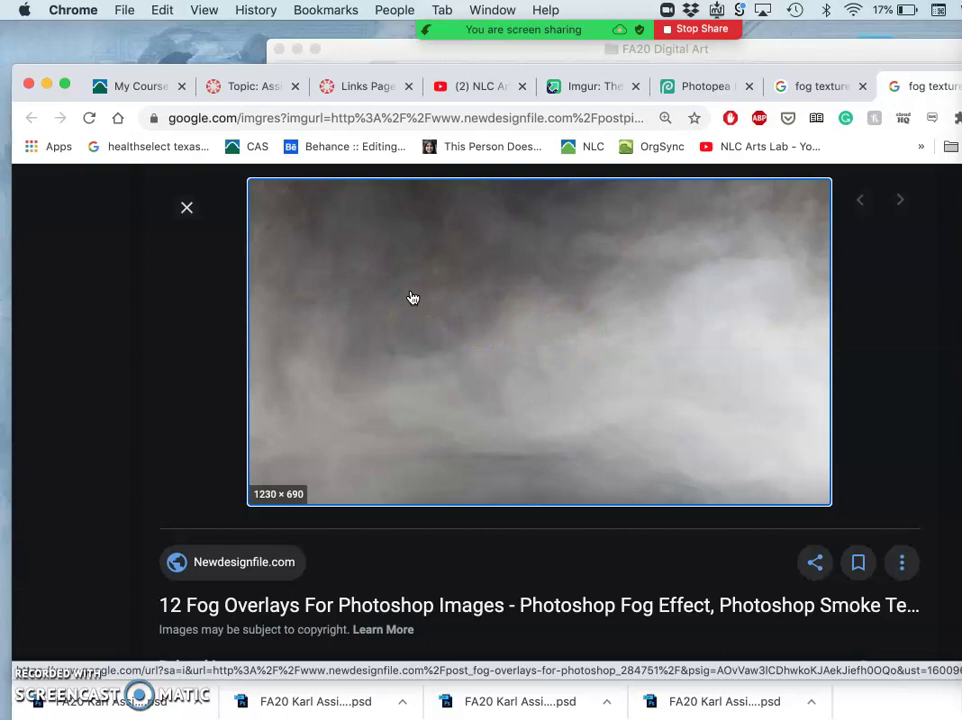
Save the smoke image into the FA20 Digital Art folder as unnamed.jpg
left_click_drag(411, 290, 569, 236)
scroll(569, 240, "down", 5)
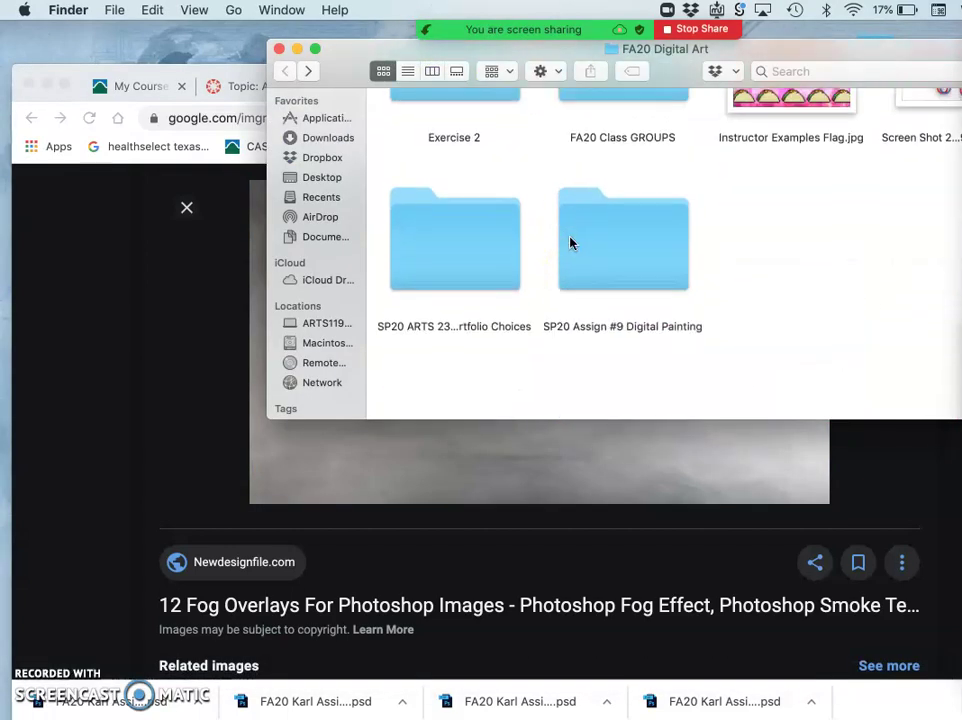
left_click(586, 460)
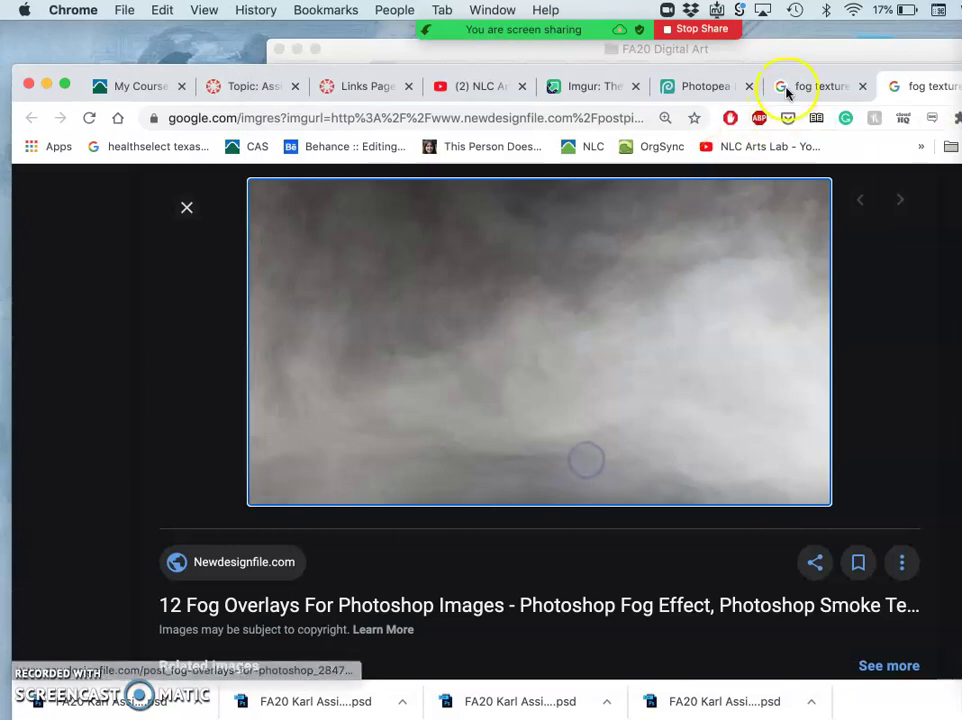
left_click_drag(788, 67, 781, 175)
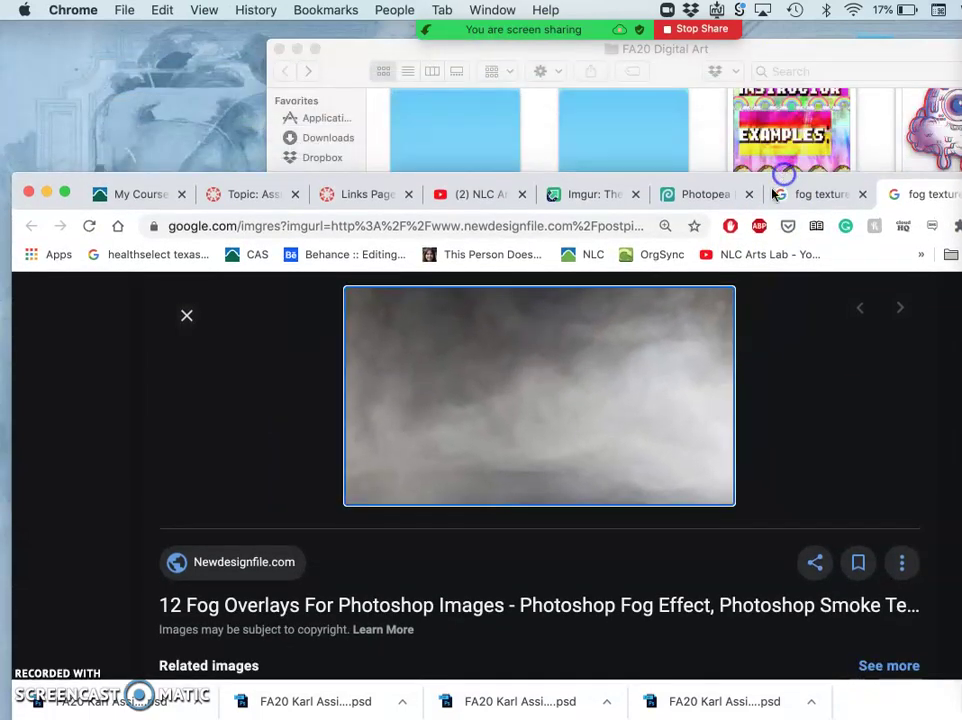
left_click_drag(681, 325, 874, 136)
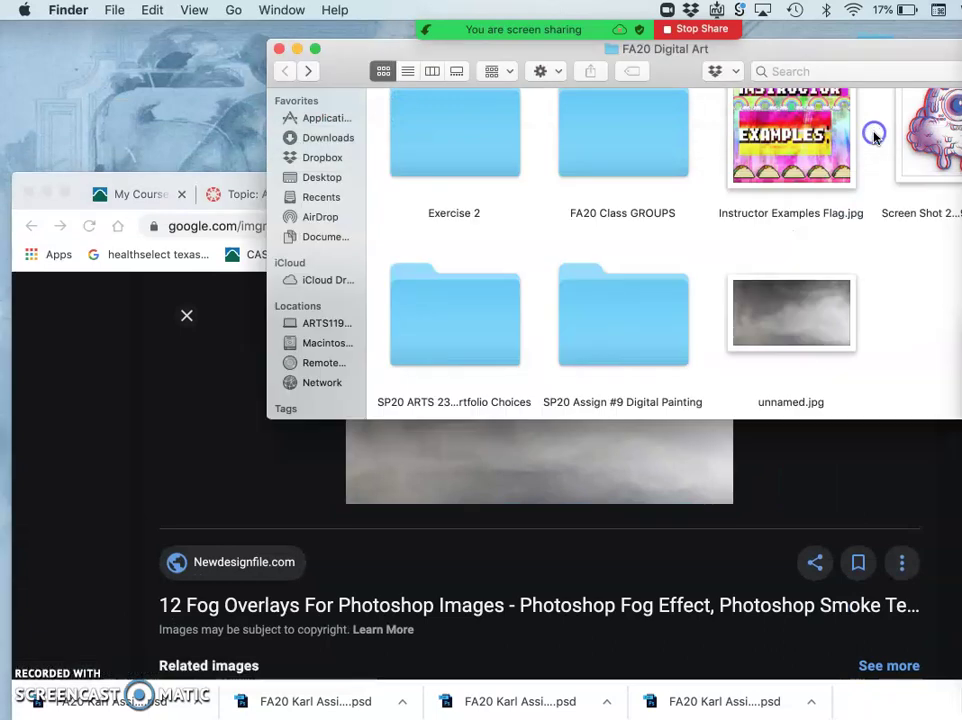
left_click(202, 180)
left_click_drag(202, 180, 204, 89)
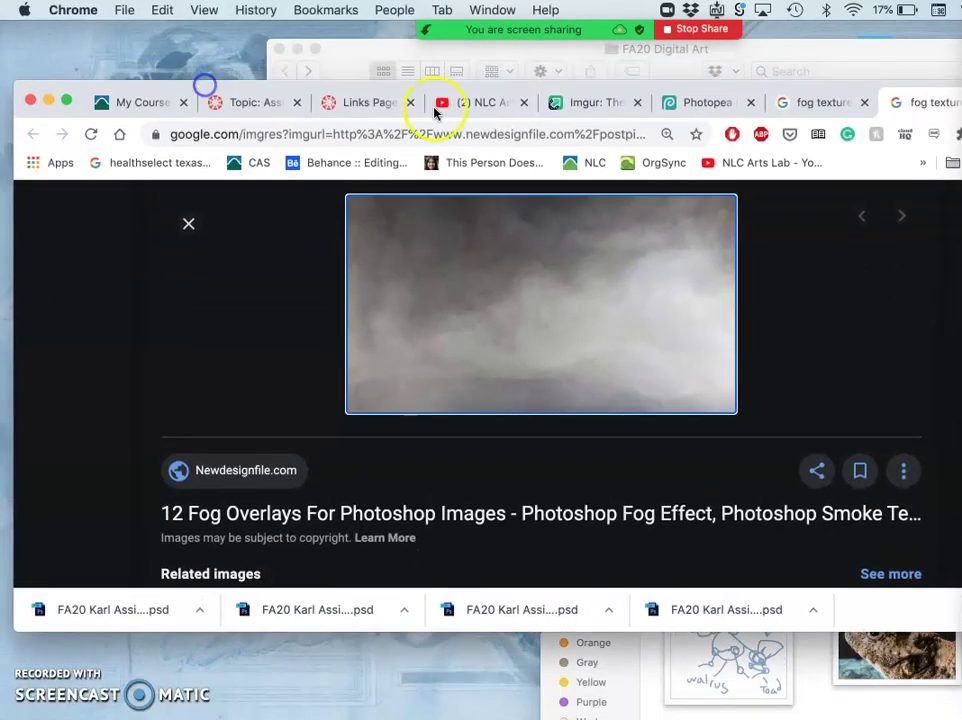
Select the Crystal layer in Photopea and drop unnamed.jpg onto the canvas
left_click(701, 101)
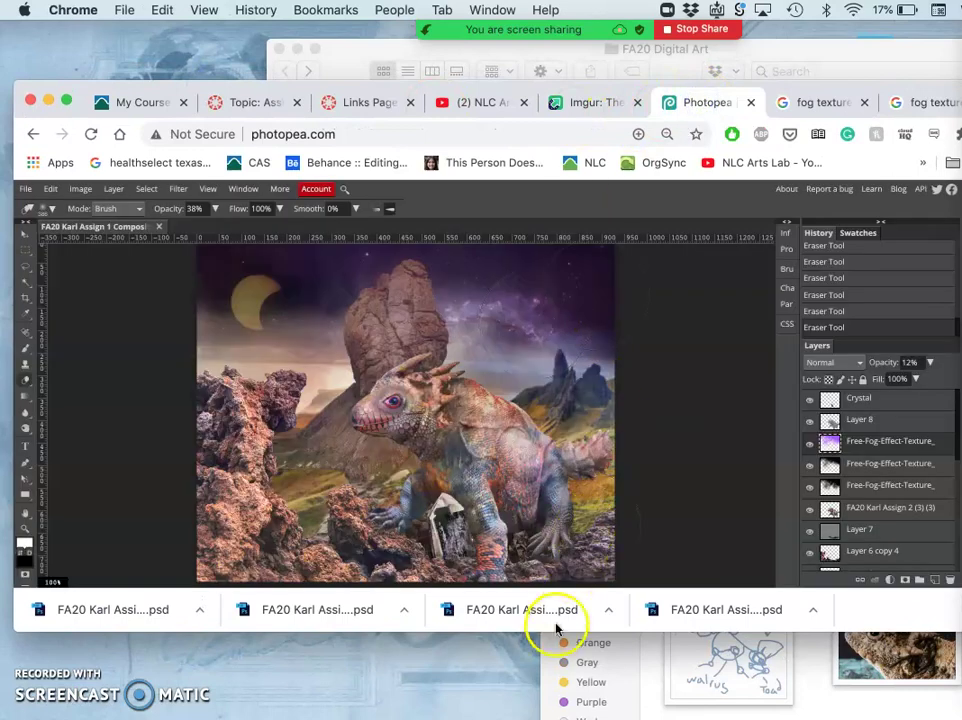
left_click_drag(555, 632, 550, 710)
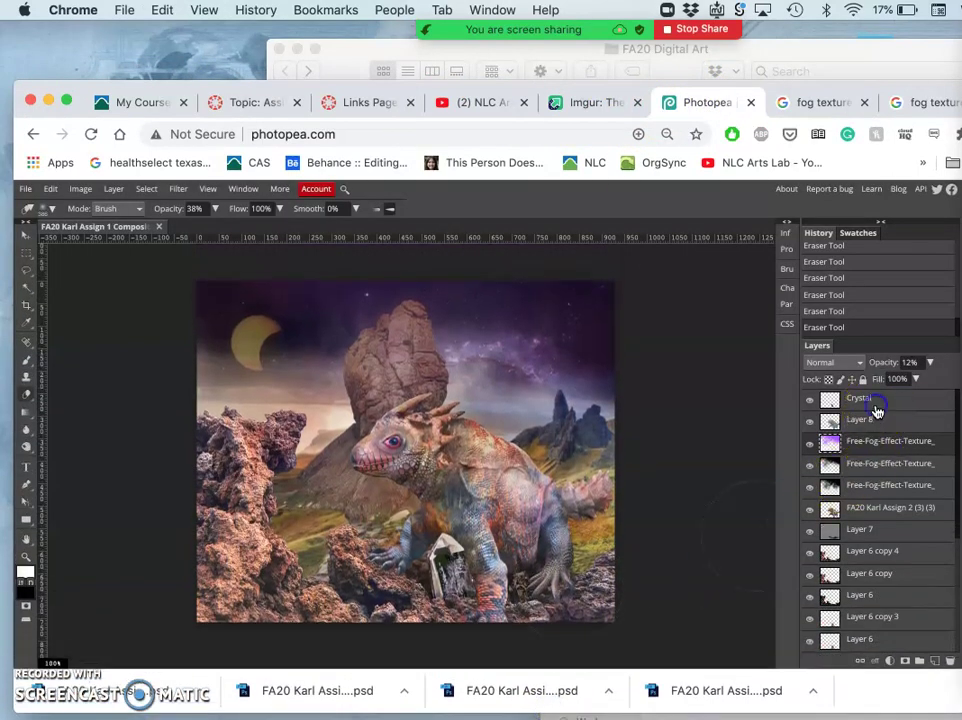
left_click(875, 404)
left_click(856, 56)
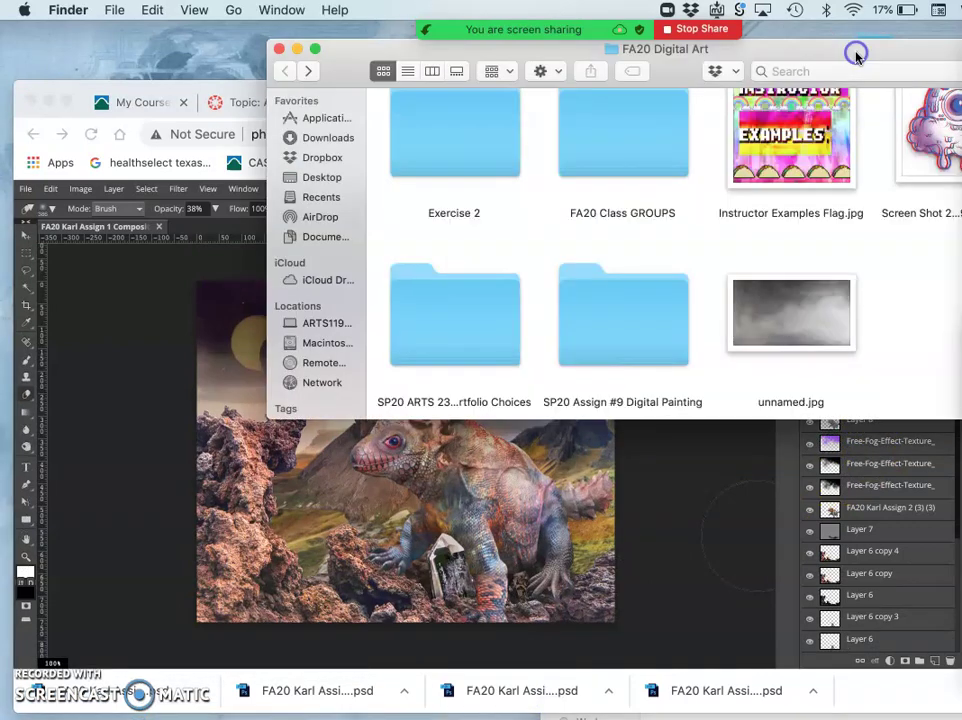
left_click_drag(771, 316, 465, 513)
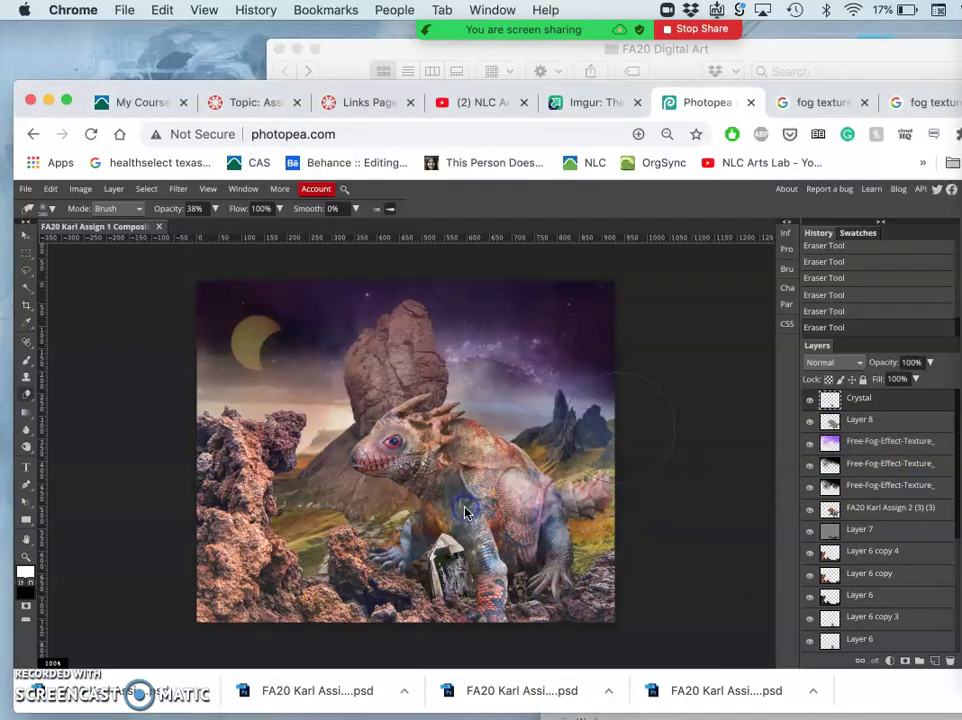
Stretch the fog image past the canvas edges and apply the transform
left_click(408, 447)
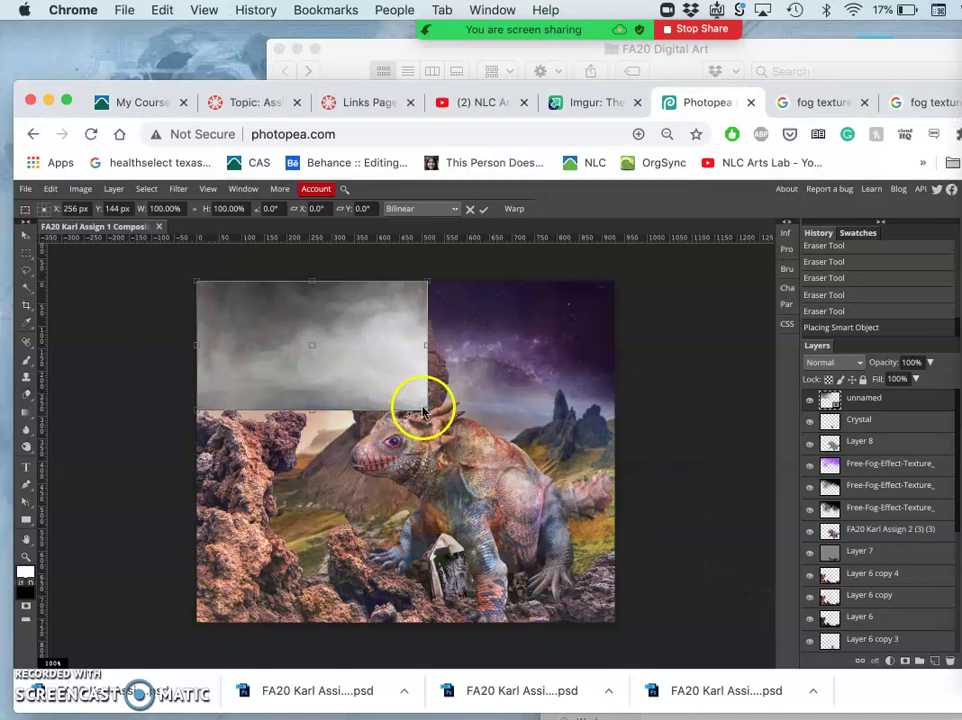
left_click_drag(425, 408, 741, 623)
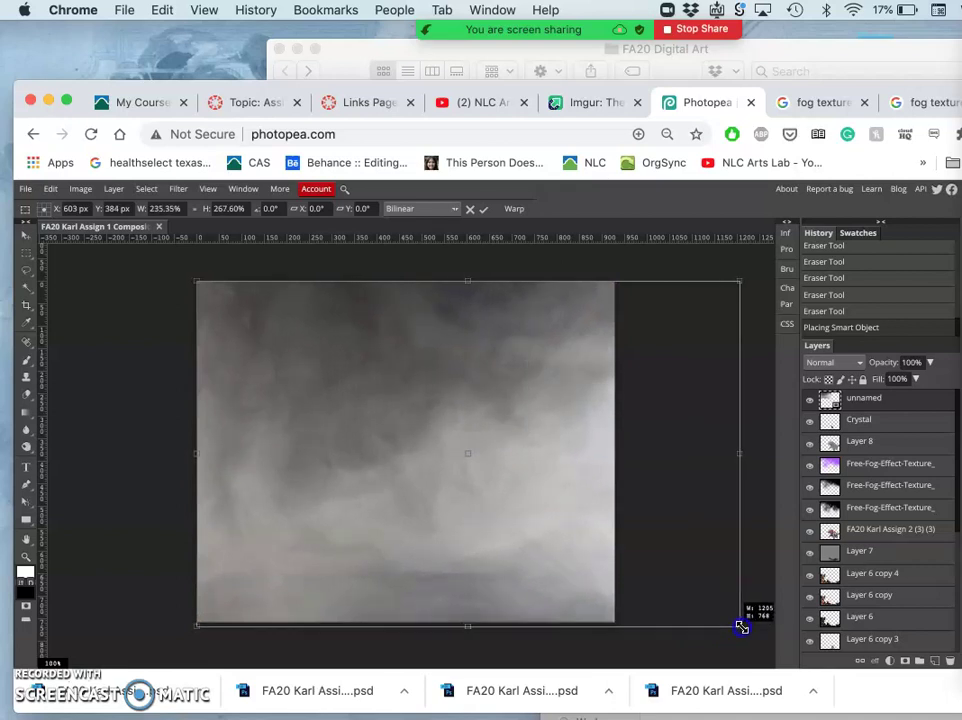
left_click_drag(661, 608, 517, 565)
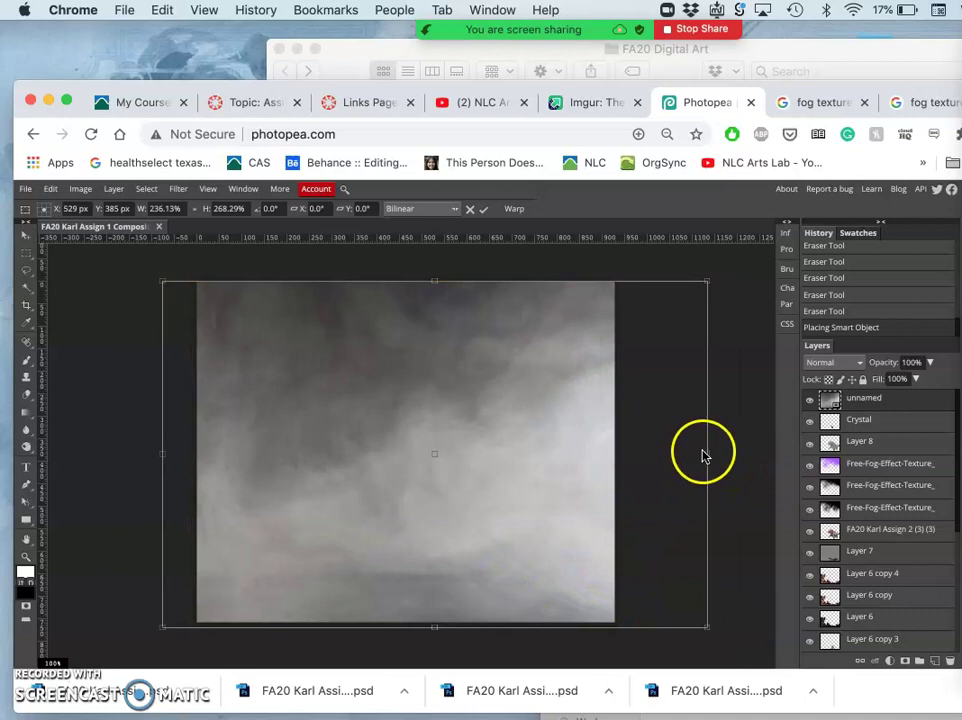
left_click_drag(735, 452, 888, 470)
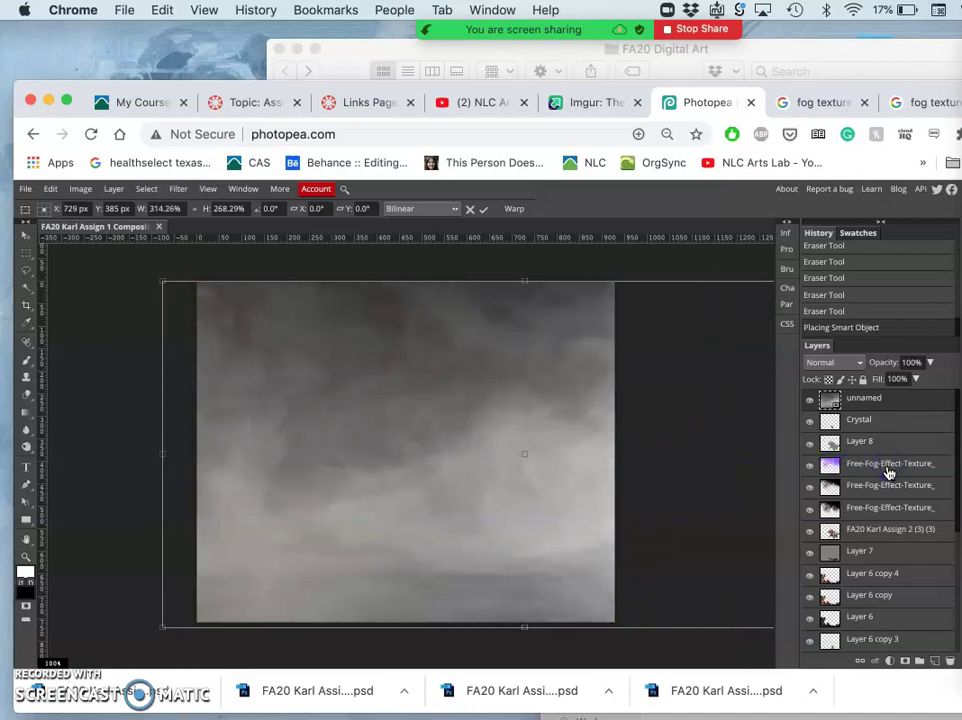
key("Return")
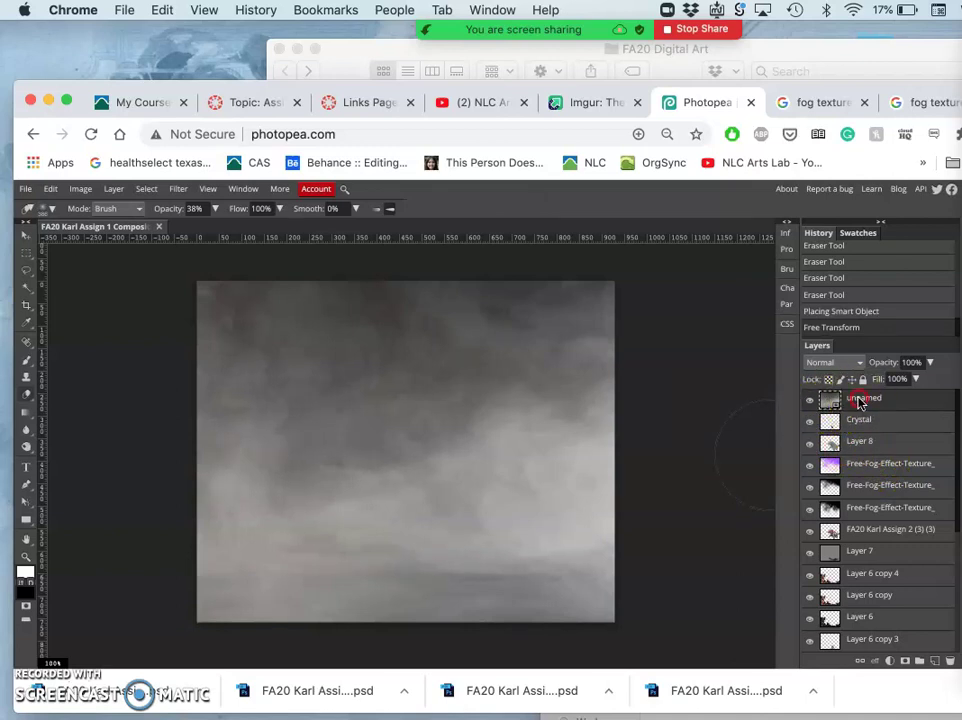
Rasterize the fog layer, set it to Overlay, and toggle its visibility to compare
right_click(858, 401)
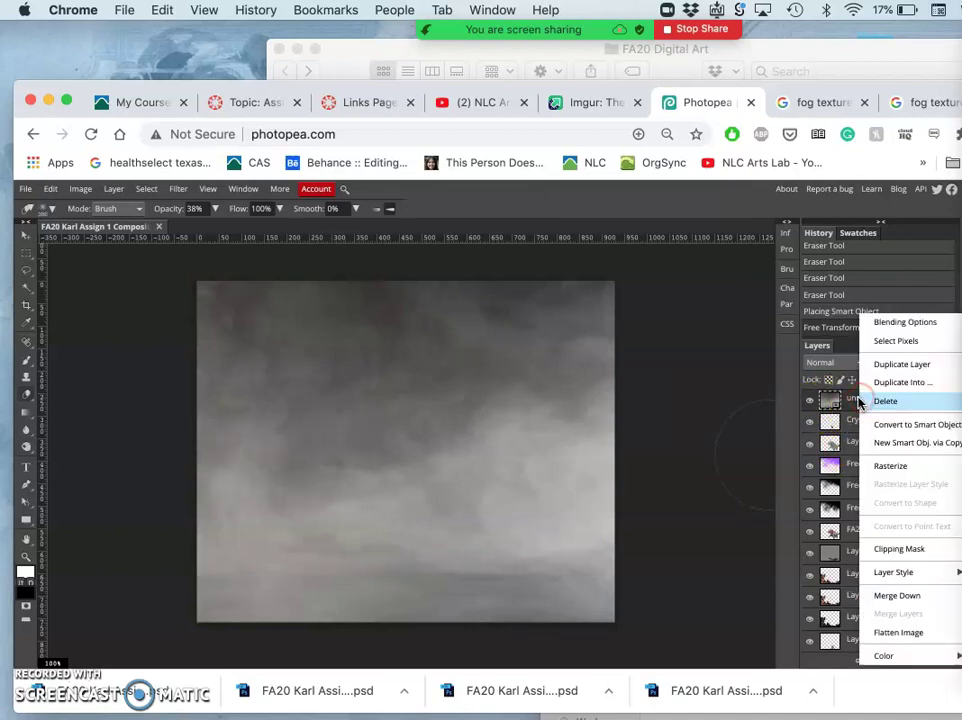
left_click(879, 467)
left_click(835, 364)
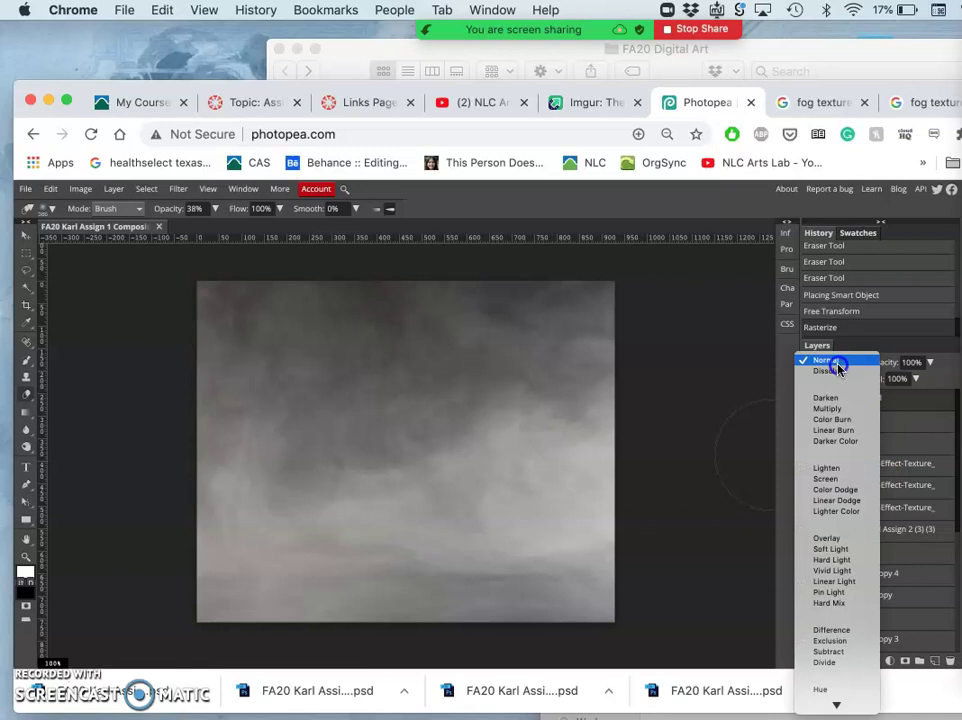
left_click(825, 538)
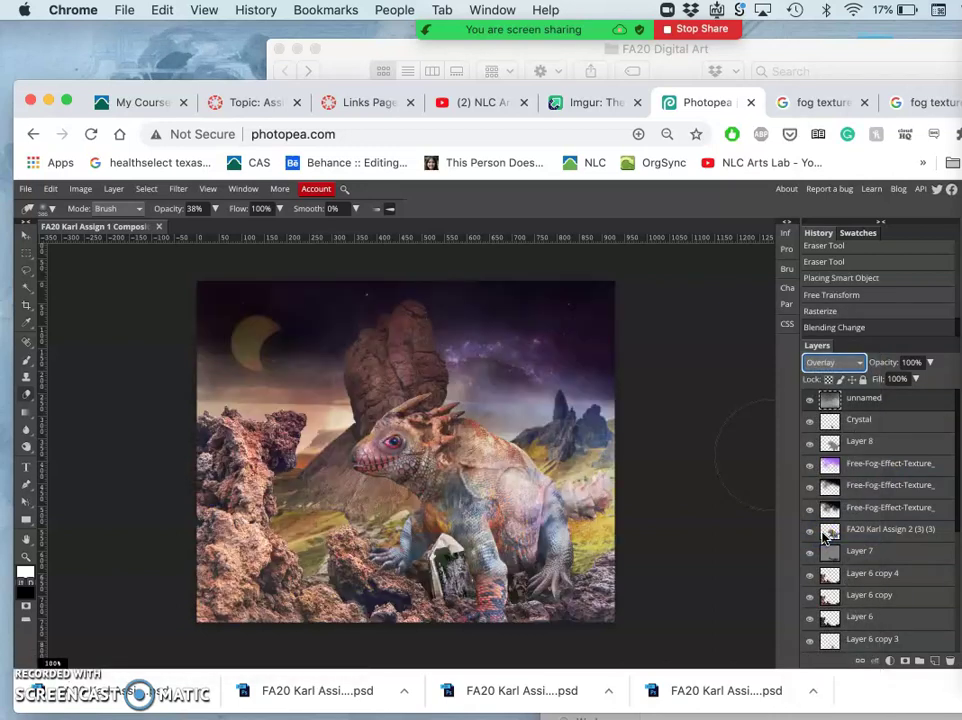
left_click(810, 401)
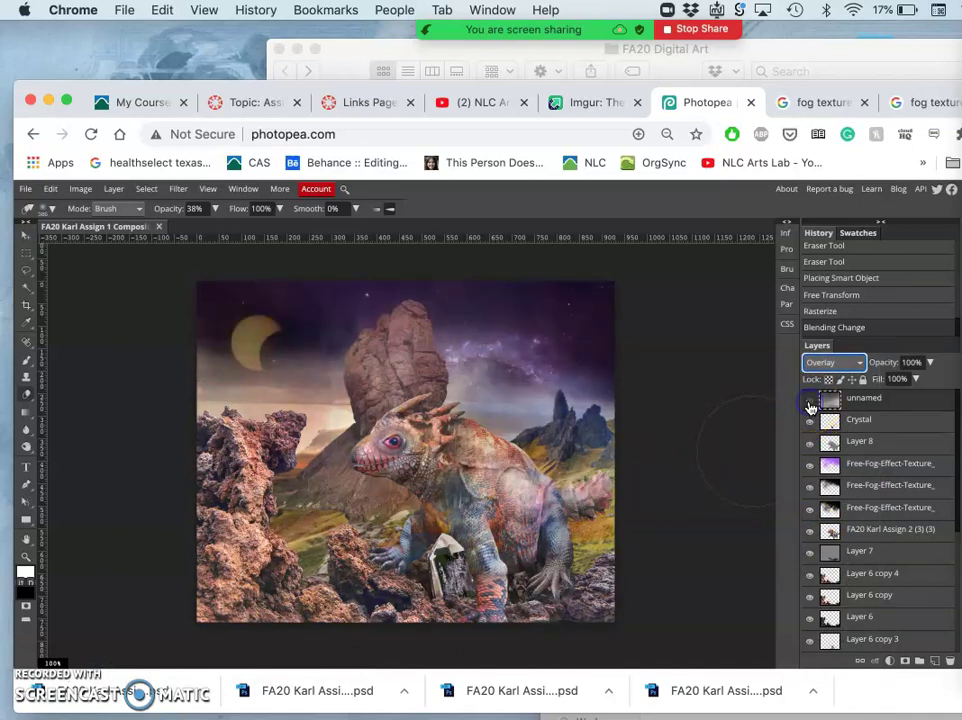
left_click(810, 401)
left_click(810, 401)
left_click(810, 401)
left_click(810, 401)
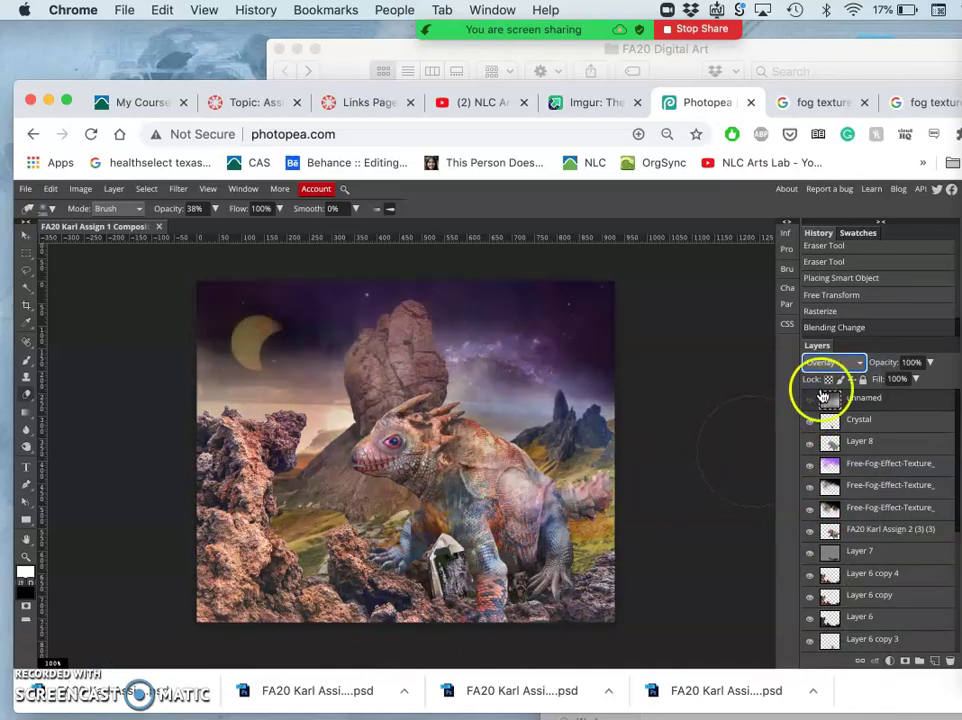
left_click(810, 399)
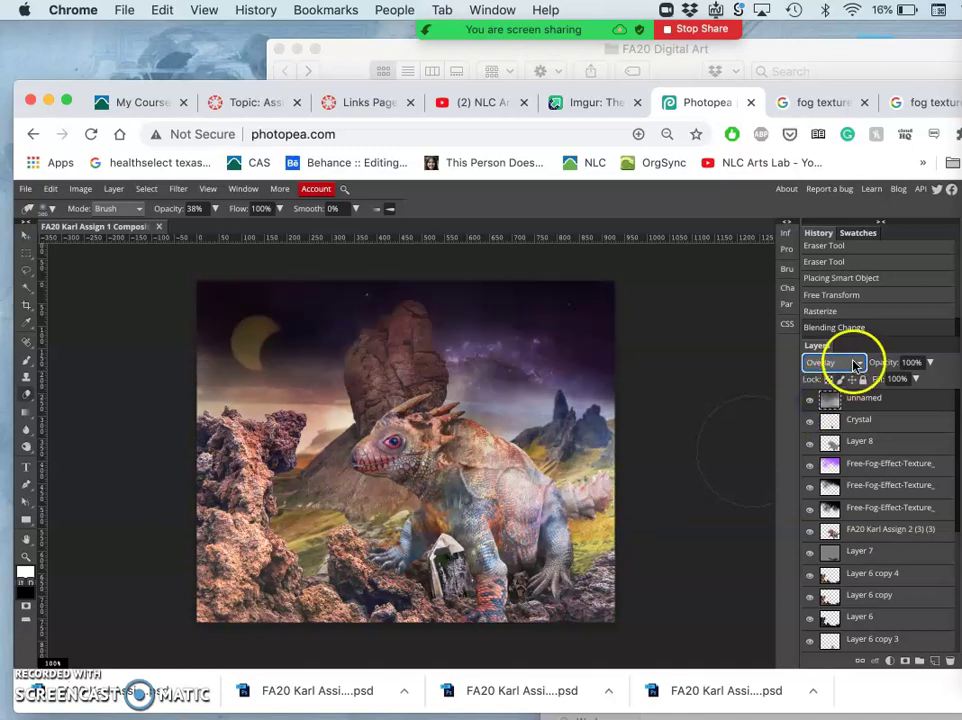
Switch the fog layer to Soft Light and toggle it off and on to compare
left_click(856, 364)
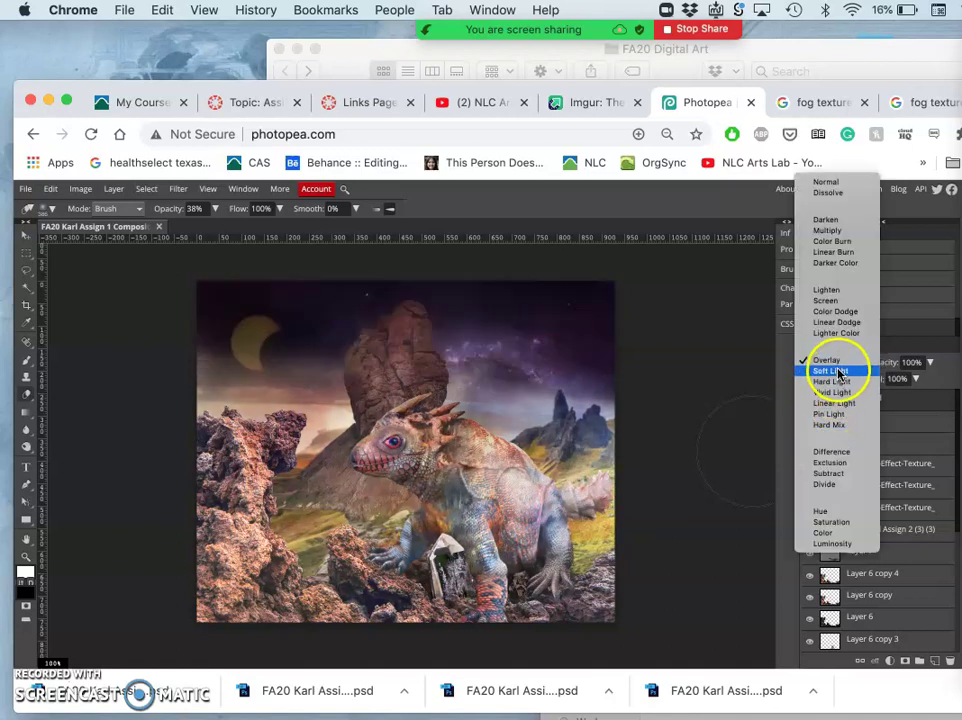
left_click(838, 372)
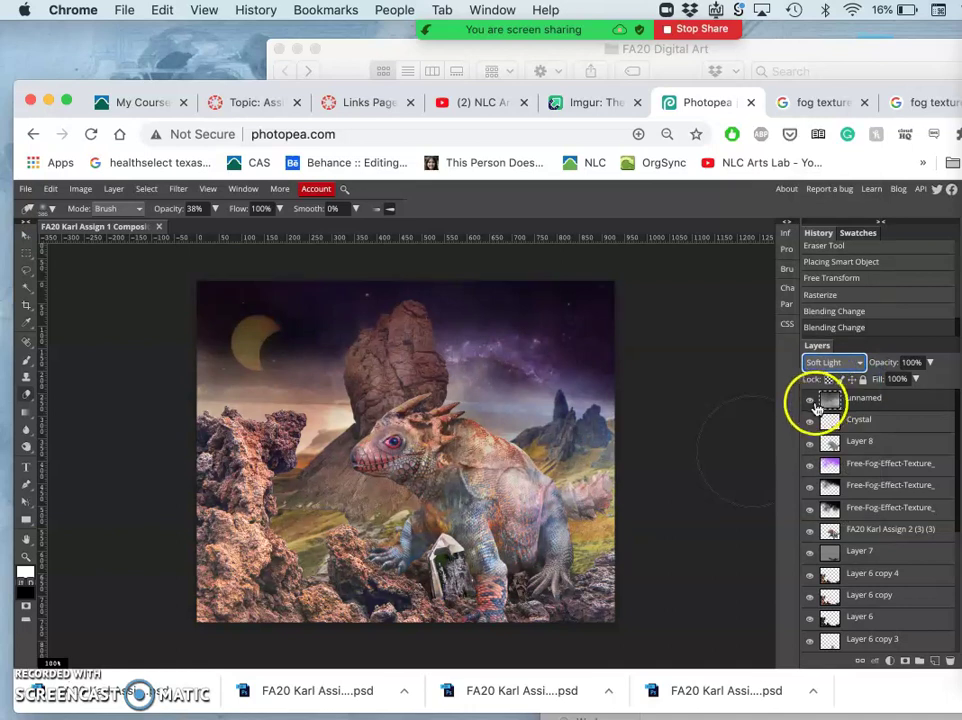
left_click(811, 400)
left_click(811, 401)
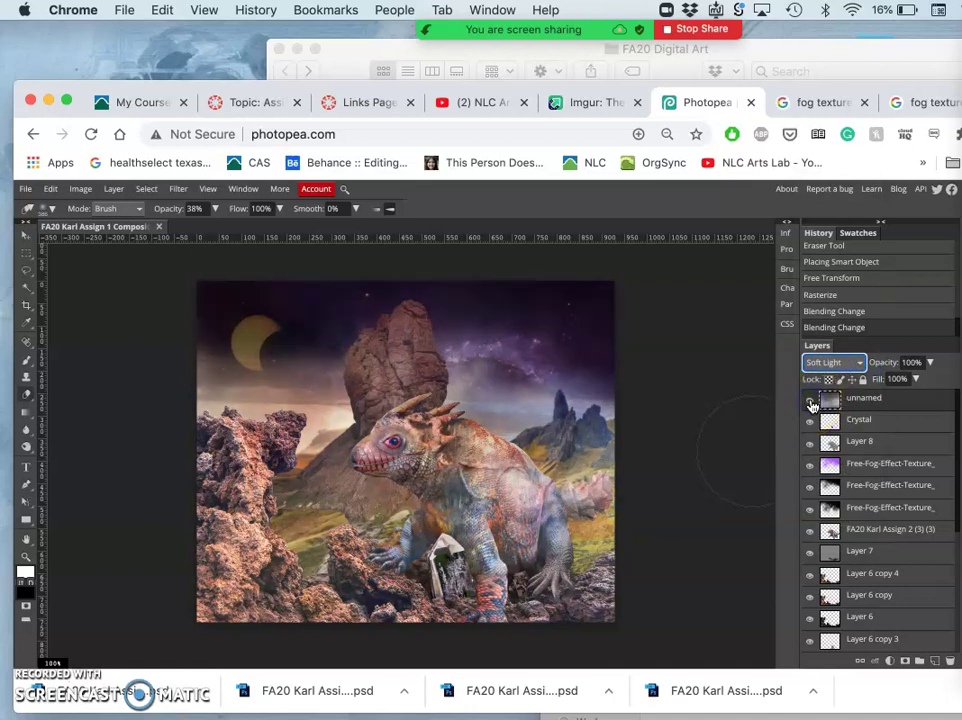
left_click(811, 401)
left_click(811, 401)
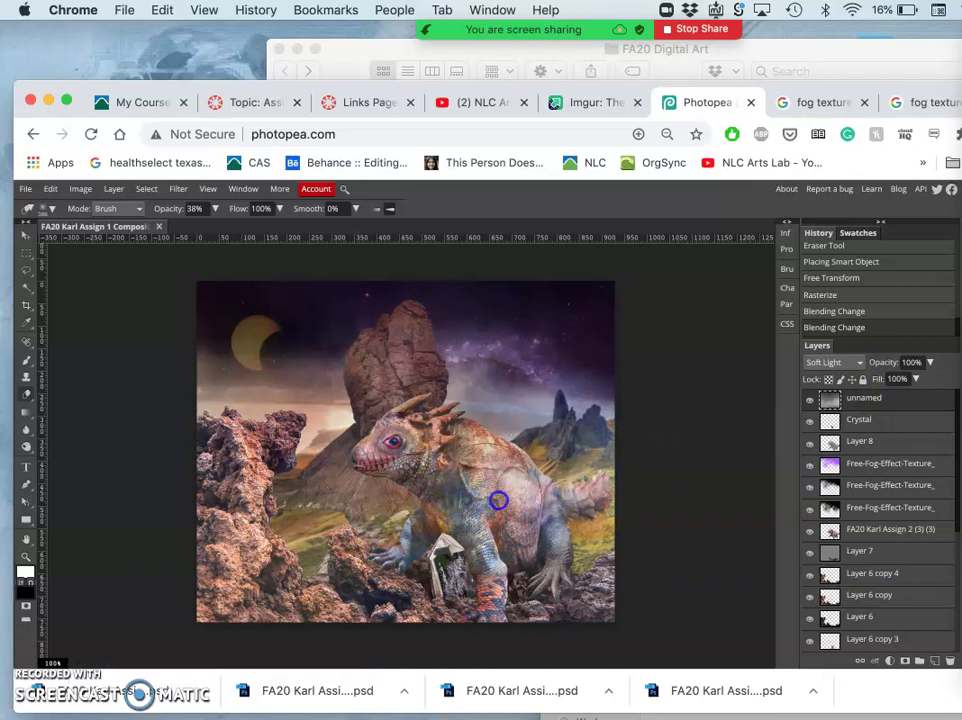
Erase fog from the upper sky, the blue marks near the moon, and the creature's body
left_click_drag(516, 385, 526, 333)
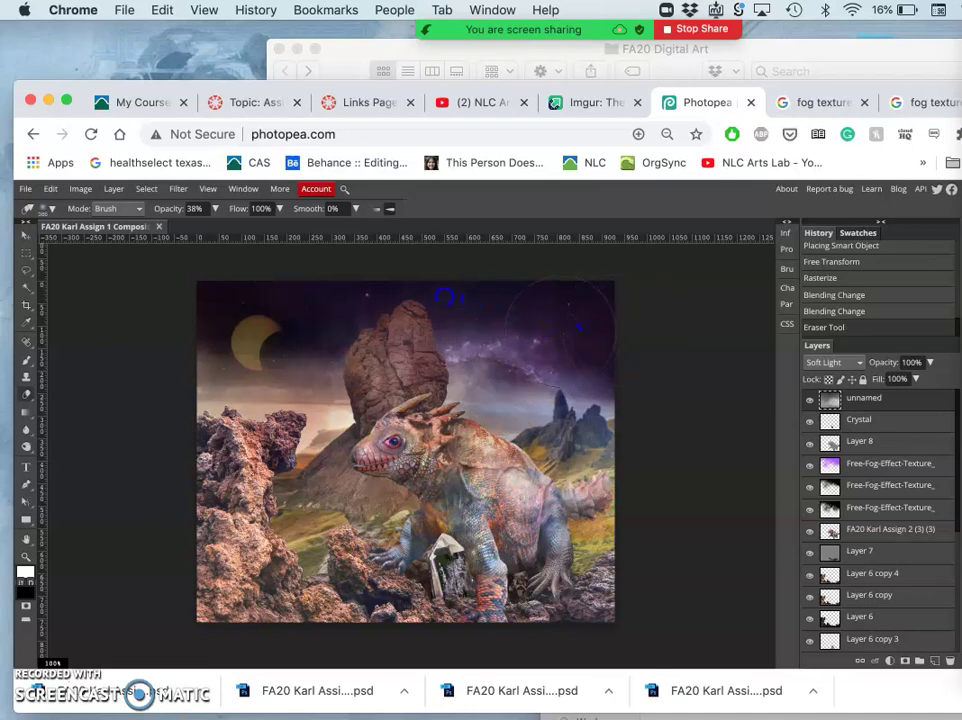
left_click_drag(398, 289, 512, 284)
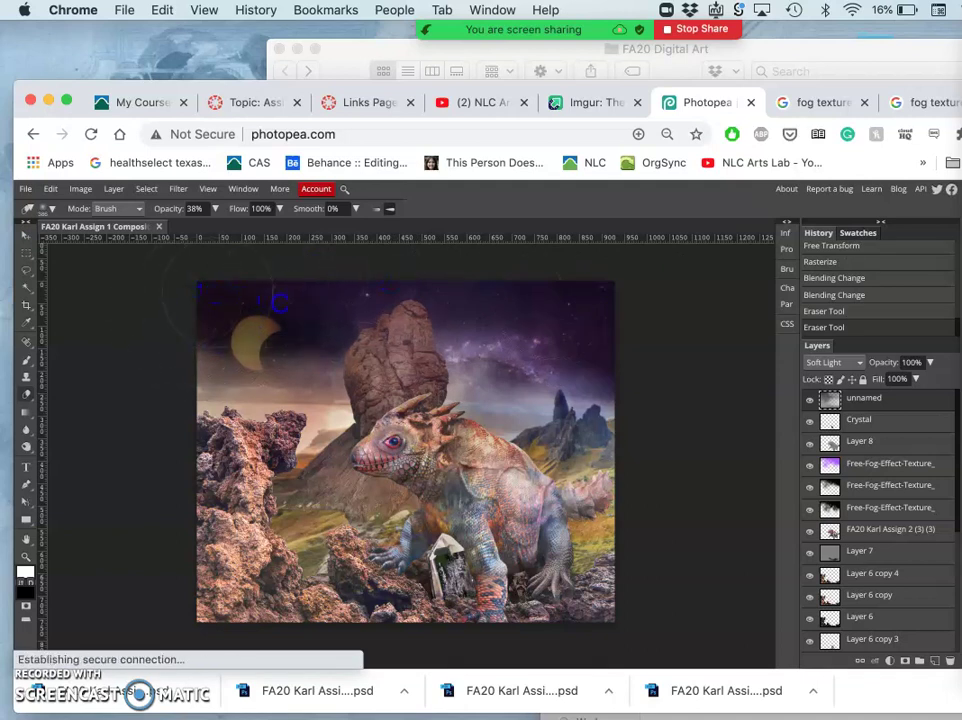
left_click_drag(321, 308, 362, 318)
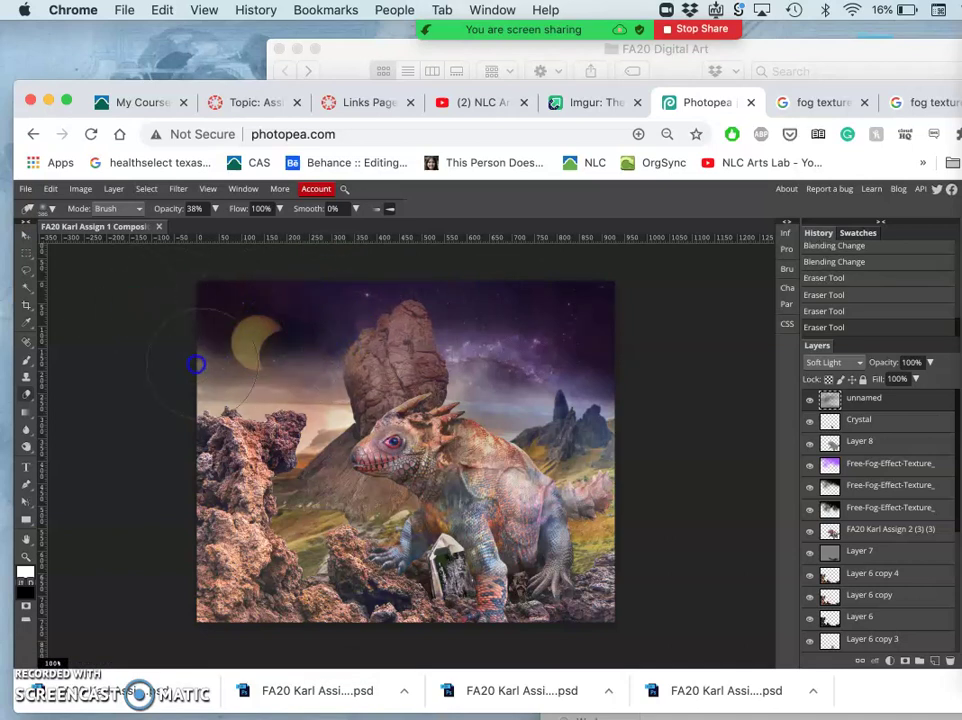
left_click(538, 297)
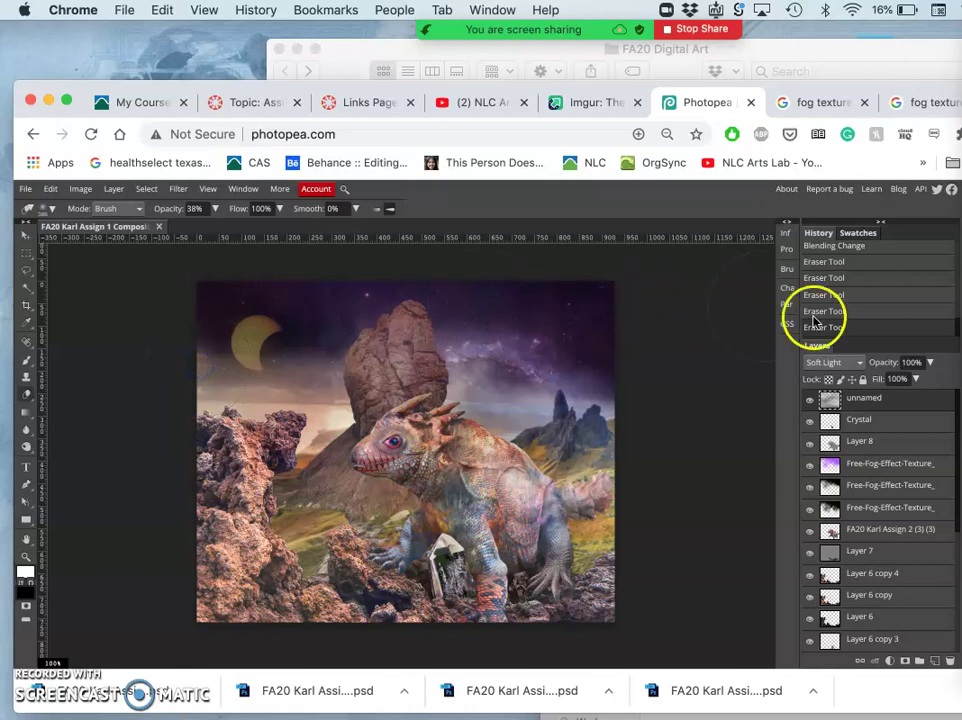
left_click(808, 407)
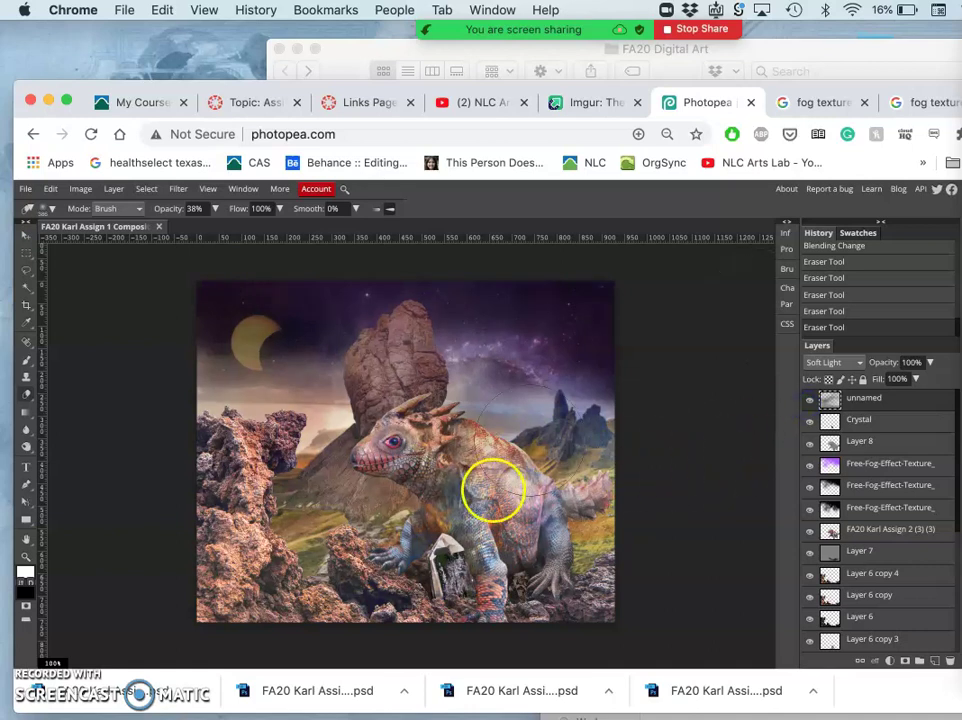
mouse_move(418, 517)
left_mouse_down()
mouse_move(440, 484)
mouse_move(507, 472)
mouse_move(585, 488)
mouse_move(574, 504)
mouse_move(496, 513)
left_mouse_up()
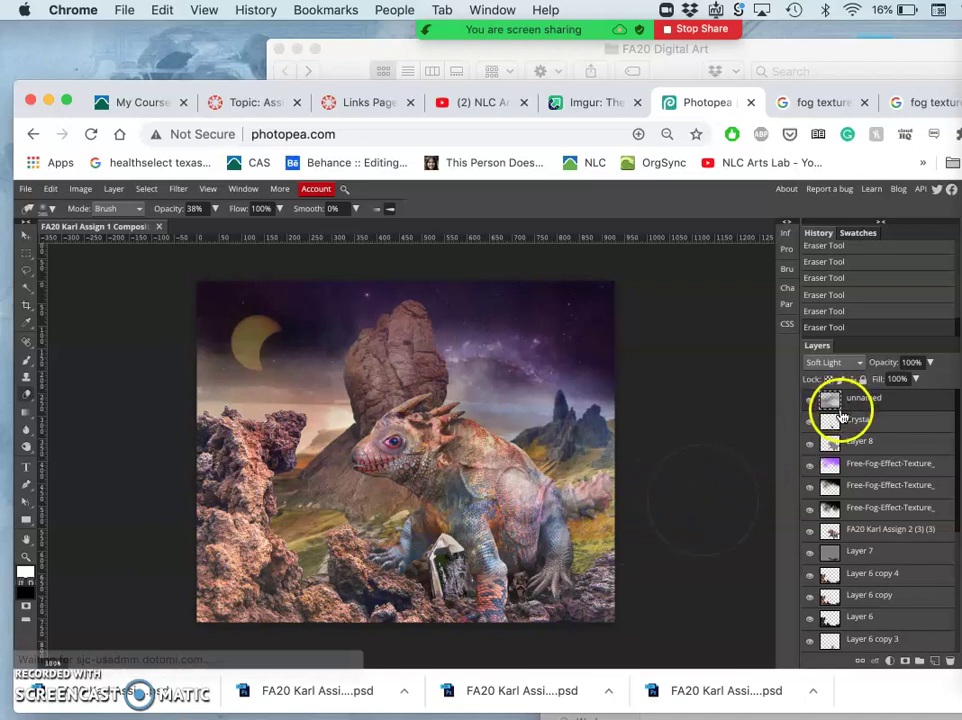
Set the top layer to Normal, erase fog over the dinosaur's body, then switch to Overlay
left_click(833, 362)
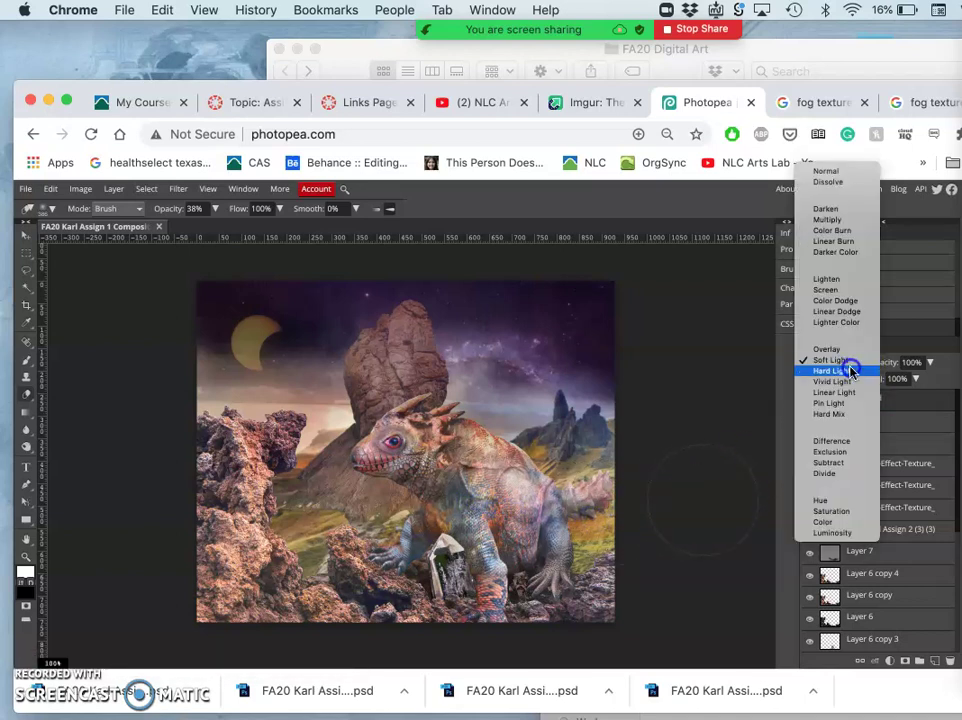
left_click(837, 172)
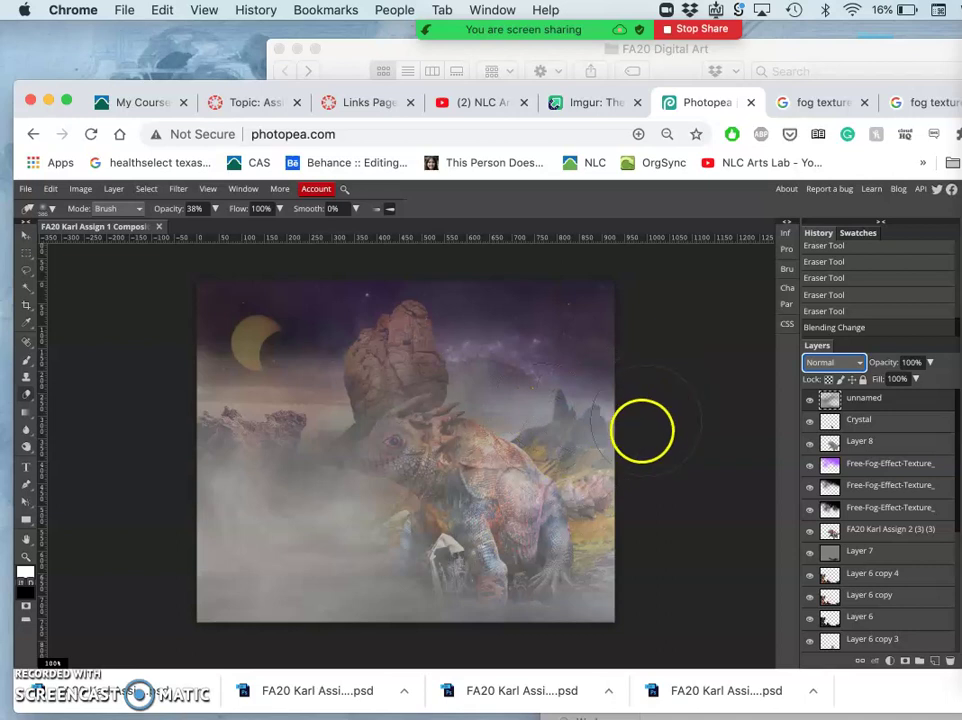
mouse_move(560, 488)
left_mouse_down()
mouse_move(487, 488)
mouse_move(453, 461)
mouse_move(502, 502)
mouse_move(541, 513)
mouse_move(570, 503)
mouse_move(503, 524)
mouse_move(469, 516)
mouse_move(419, 470)
mouse_move(439, 492)
mouse_move(474, 505)
mouse_move(487, 506)
mouse_move(489, 490)
mouse_move(461, 508)
mouse_move(419, 463)
left_mouse_up()
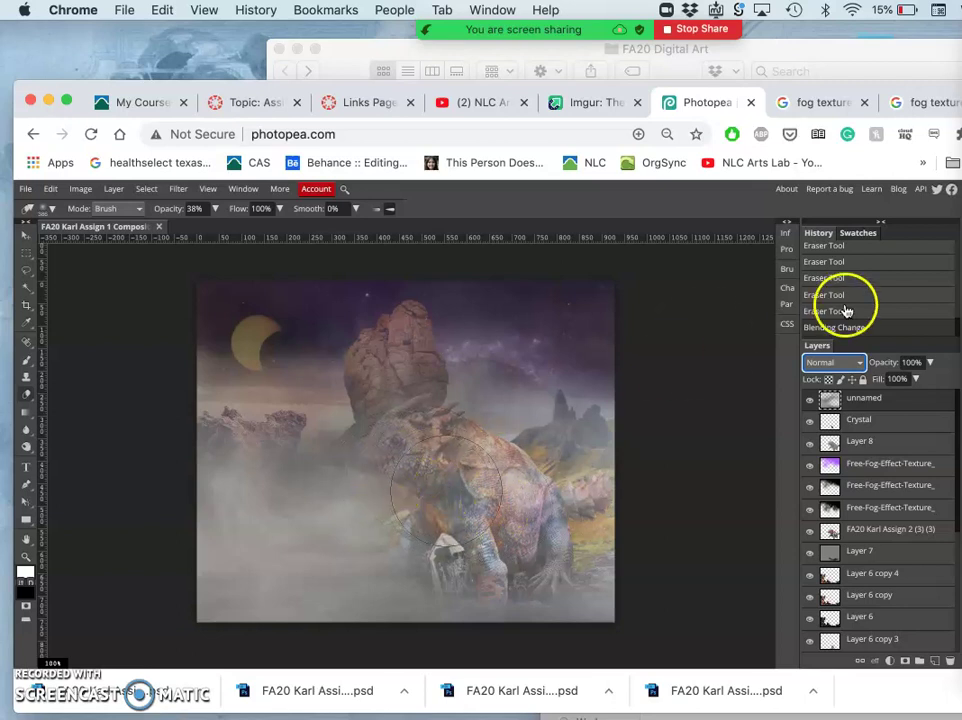
left_click(852, 360)
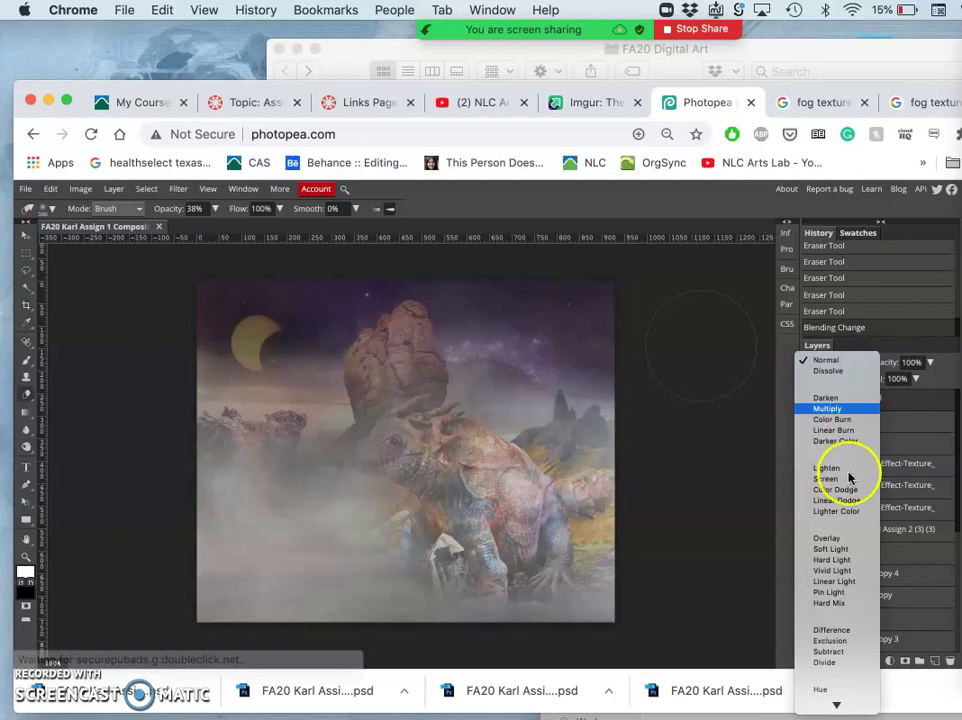
left_click(840, 539)
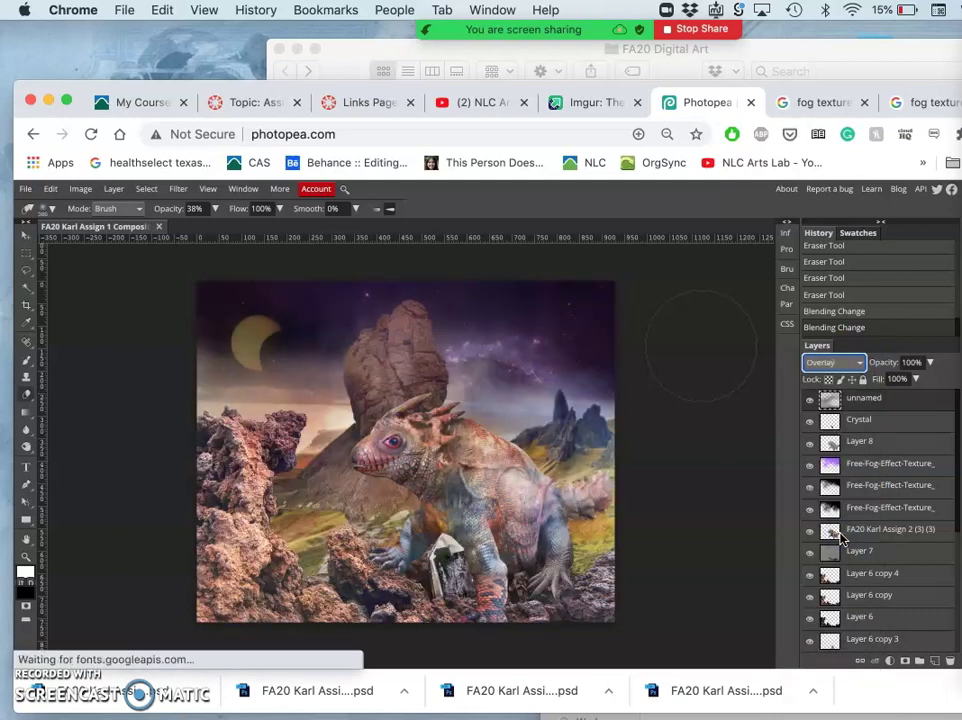
Try Pin Light, Soft Light and Normal blending, and drop opacity to 33% then restore 100%
left_click(834, 362)
left_click(830, 414)
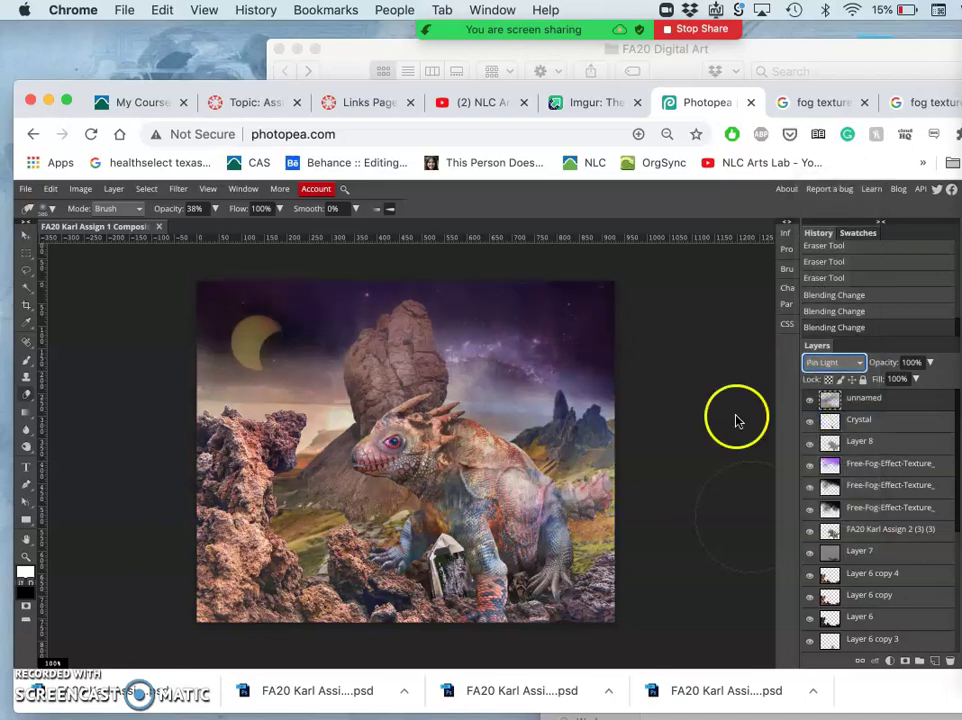
left_click(832, 362)
left_click(830, 318)
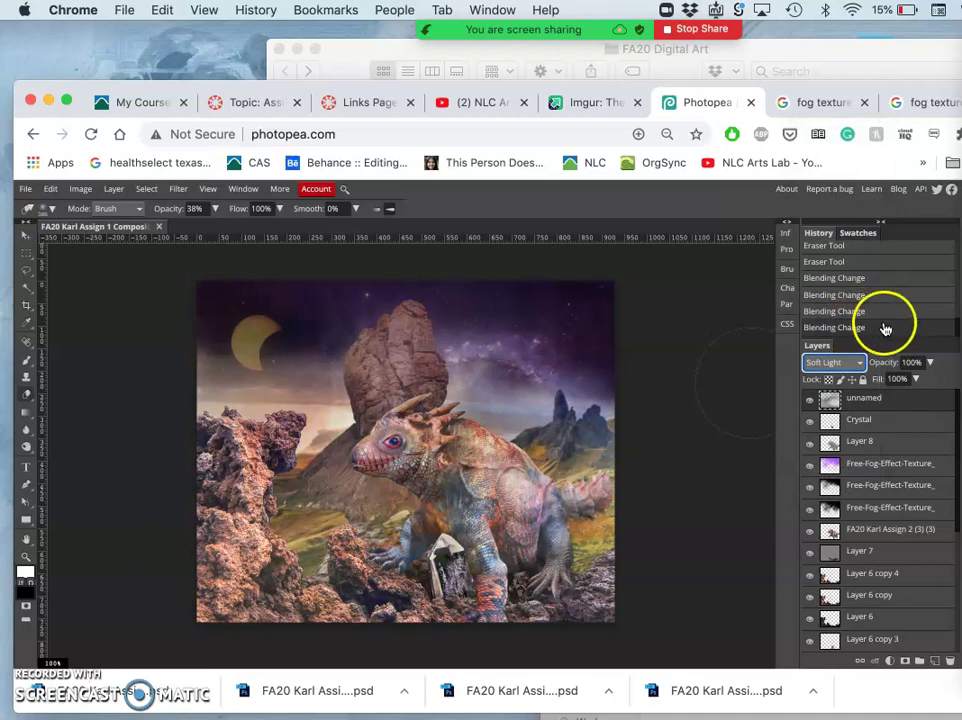
left_click(845, 363)
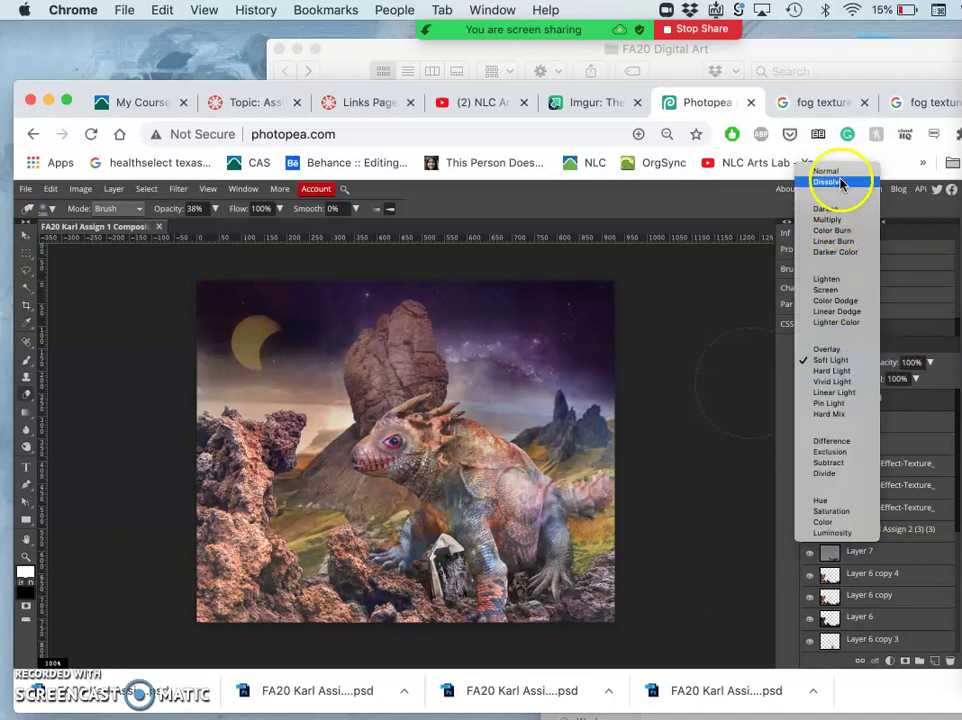
left_click(838, 172)
left_click(929, 362)
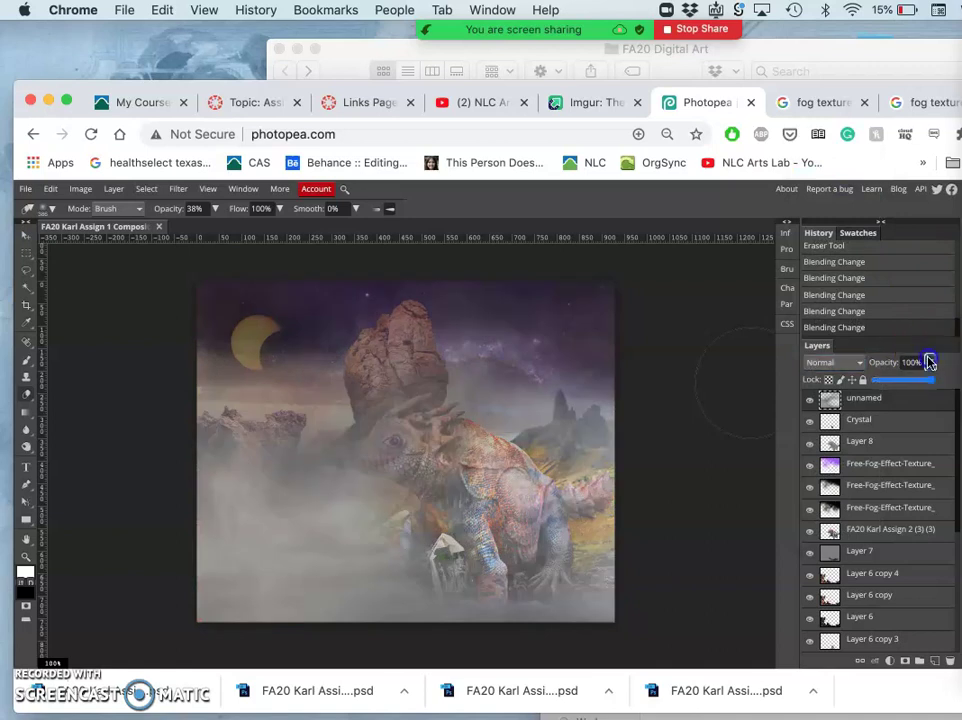
left_click(895, 383)
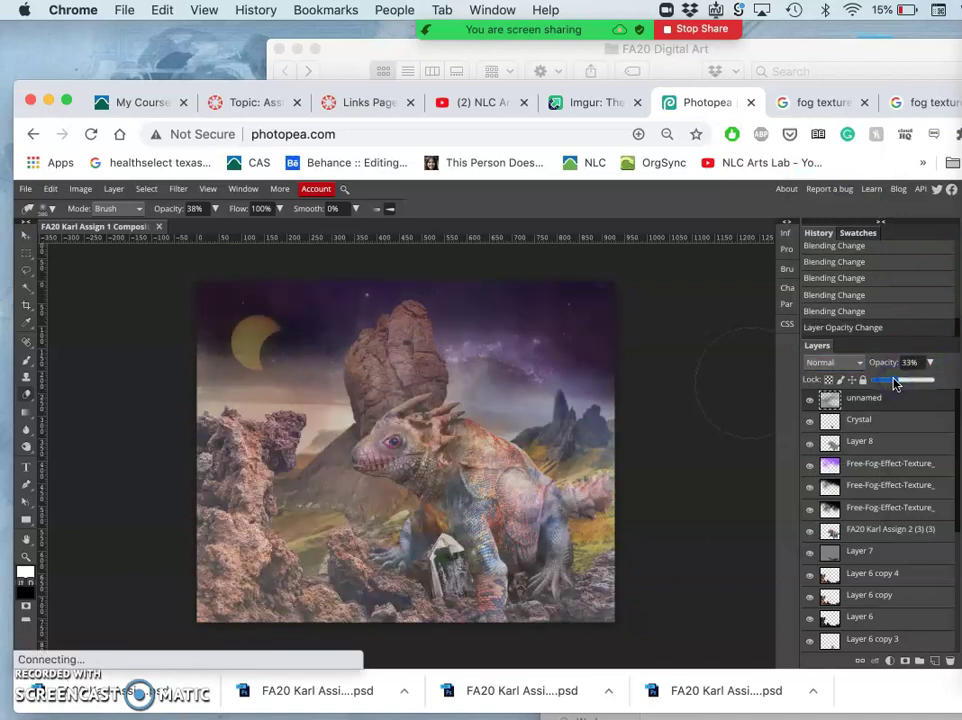
left_click_drag(895, 383, 937, 381)
Set the unnamed layer to Overlay and toggle its visibility to compare the effect
left_click(855, 363)
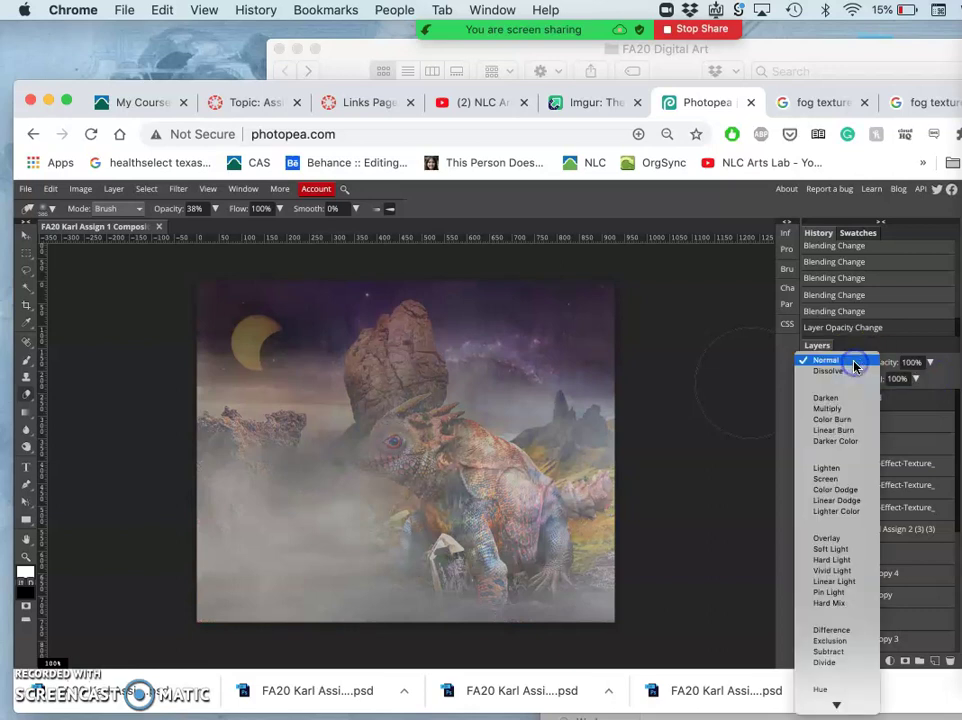
left_click(838, 538)
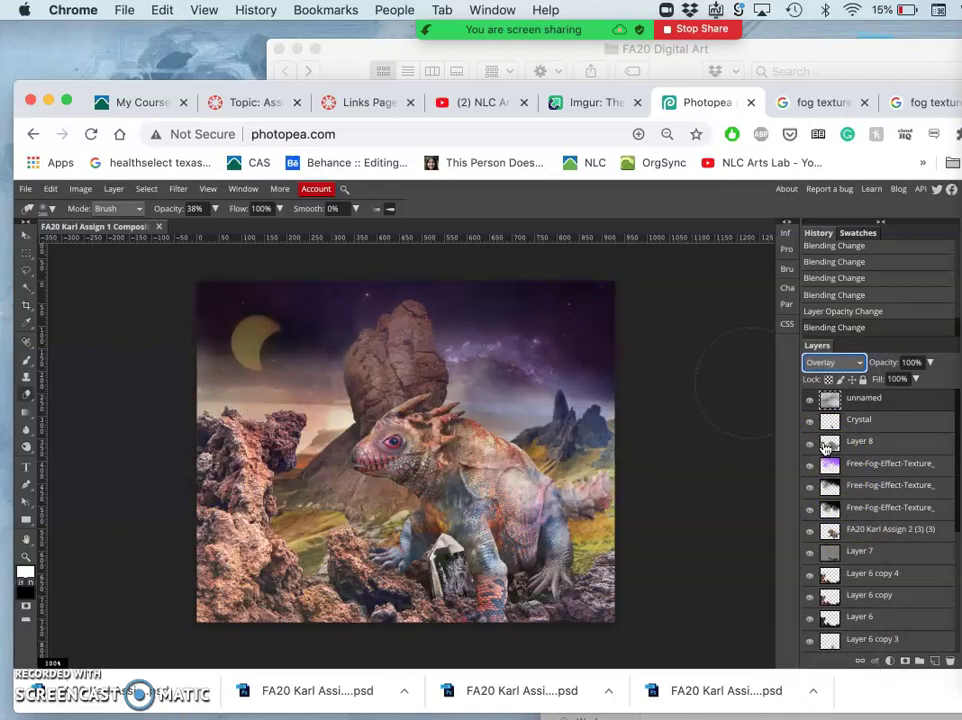
left_click(810, 401)
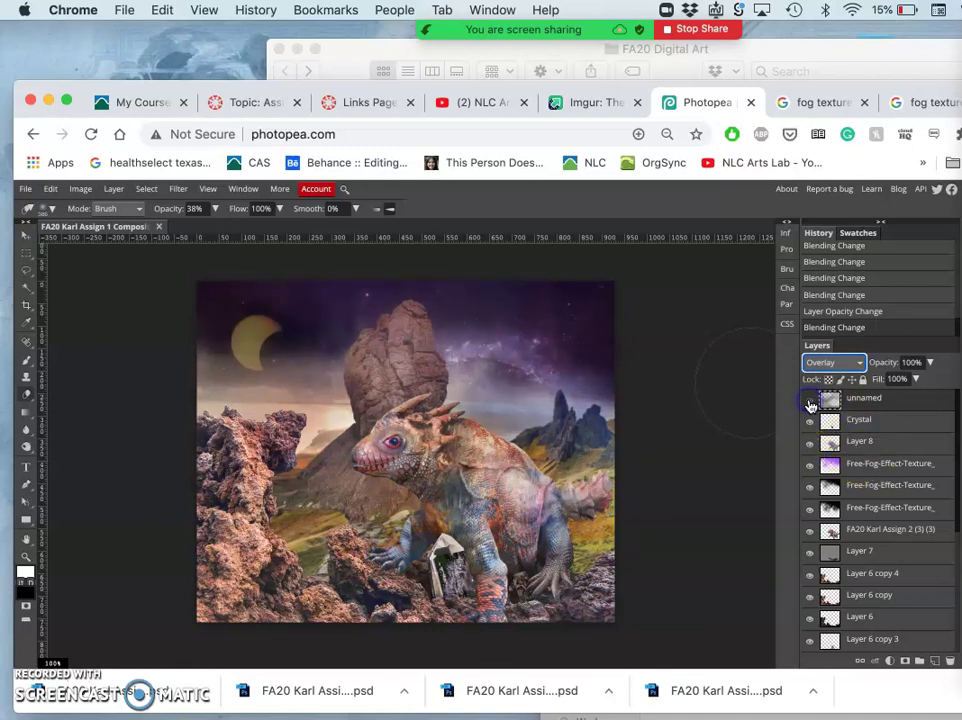
left_click(811, 402)
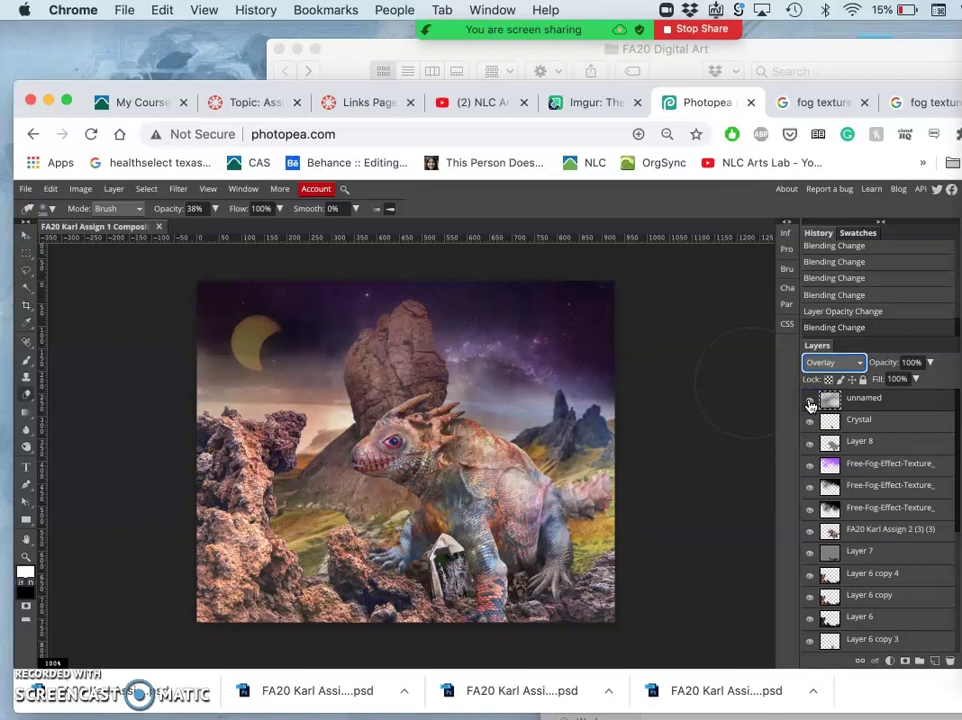
left_click(811, 402)
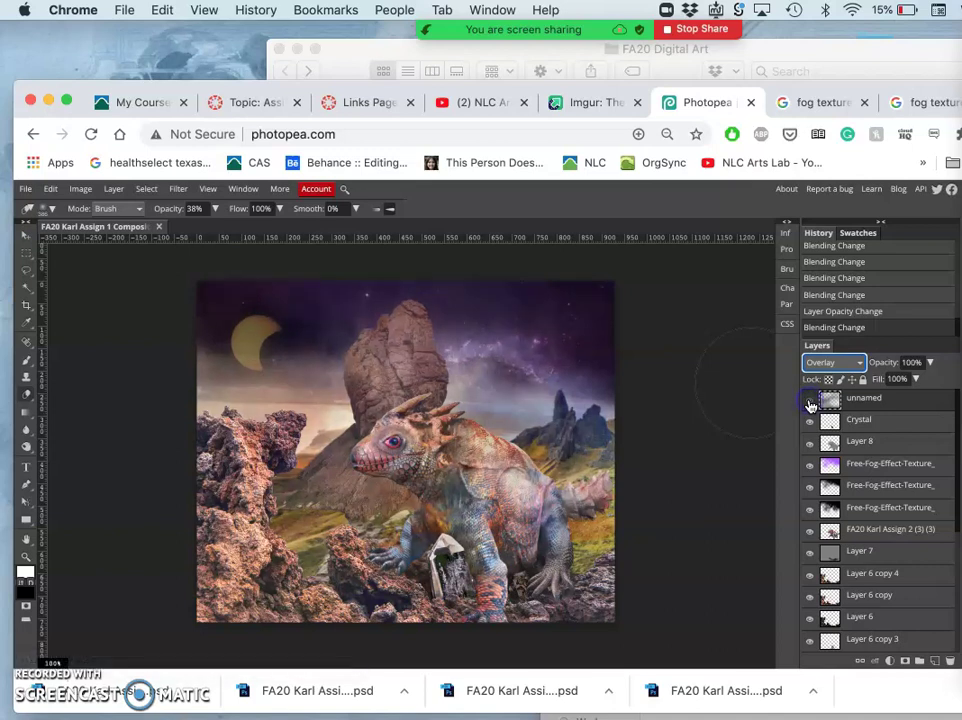
left_click(811, 402)
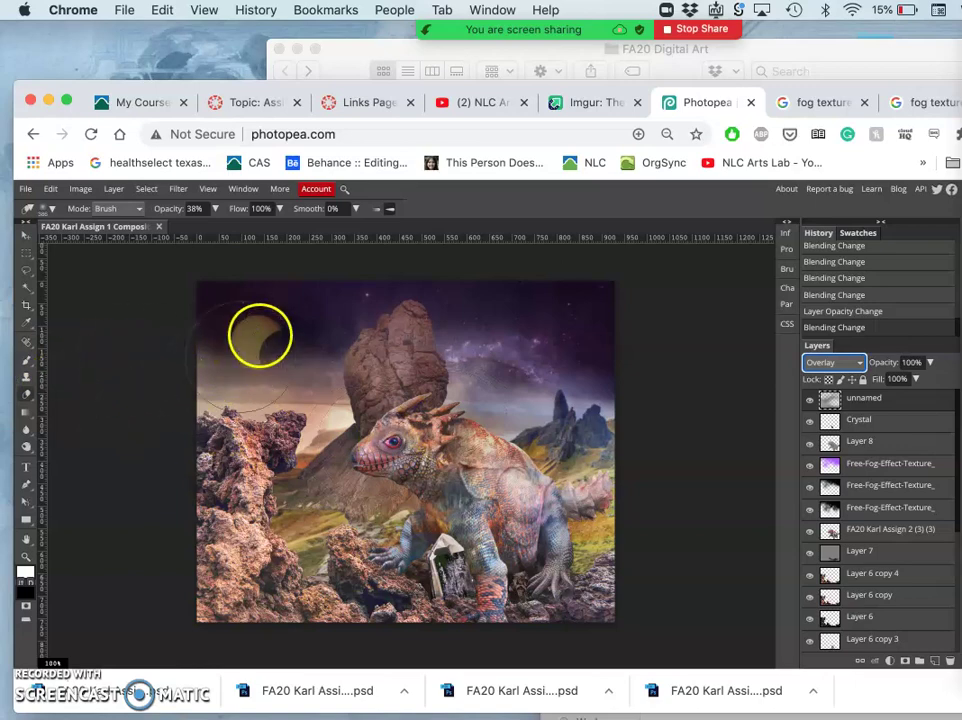
Erase texture near the moon, zoom in on the crystal, and select the Crystal layer
left_click_drag(258, 333, 408, 520)
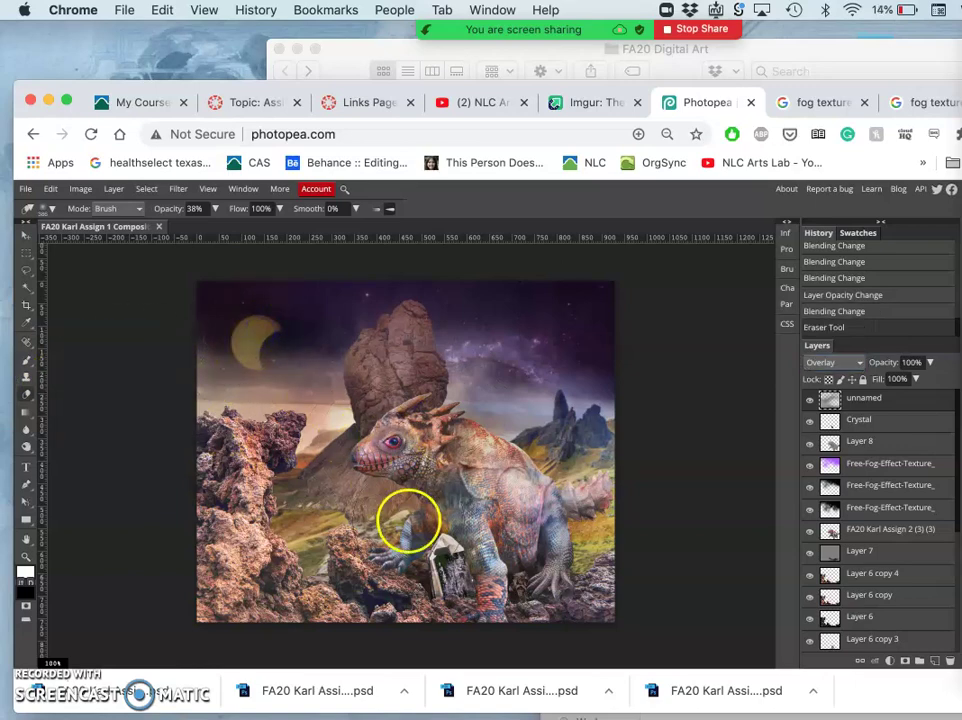
scroll(408, 522, "up", 5)
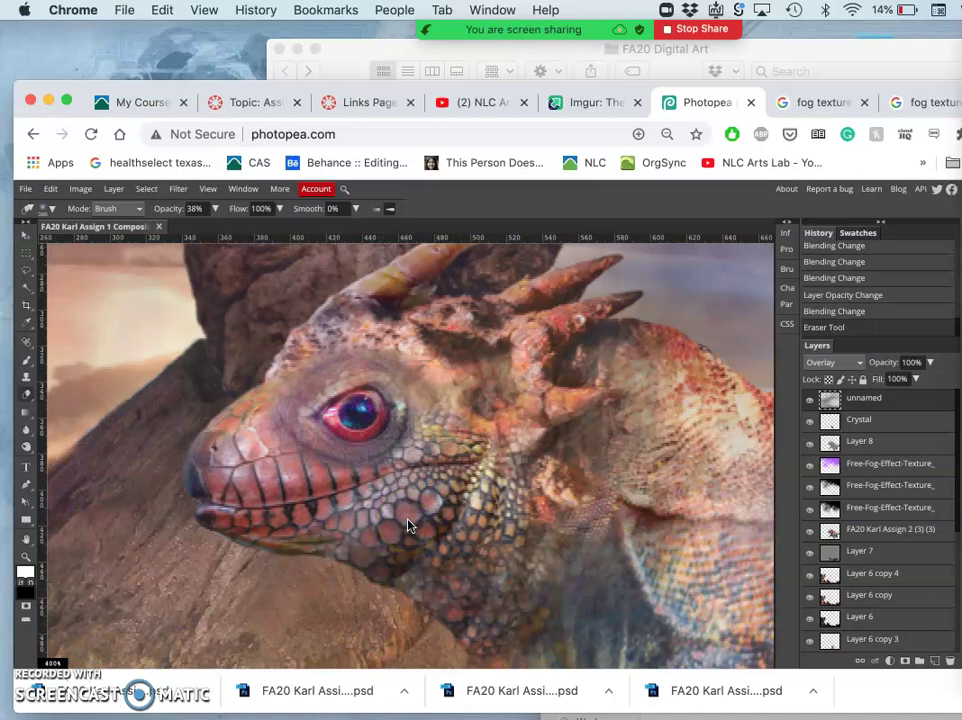
scroll(455, 503, "down", 5)
scroll(455, 503, "right", 2)
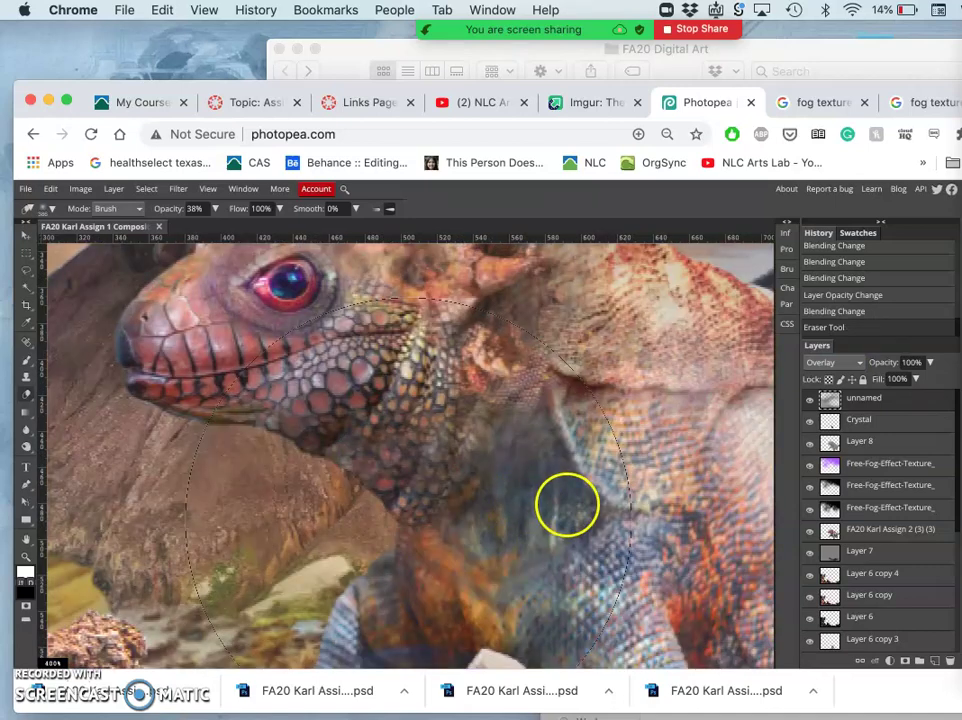
scroll(551, 496, "down", 5)
scroll(551, 496, "right", 3)
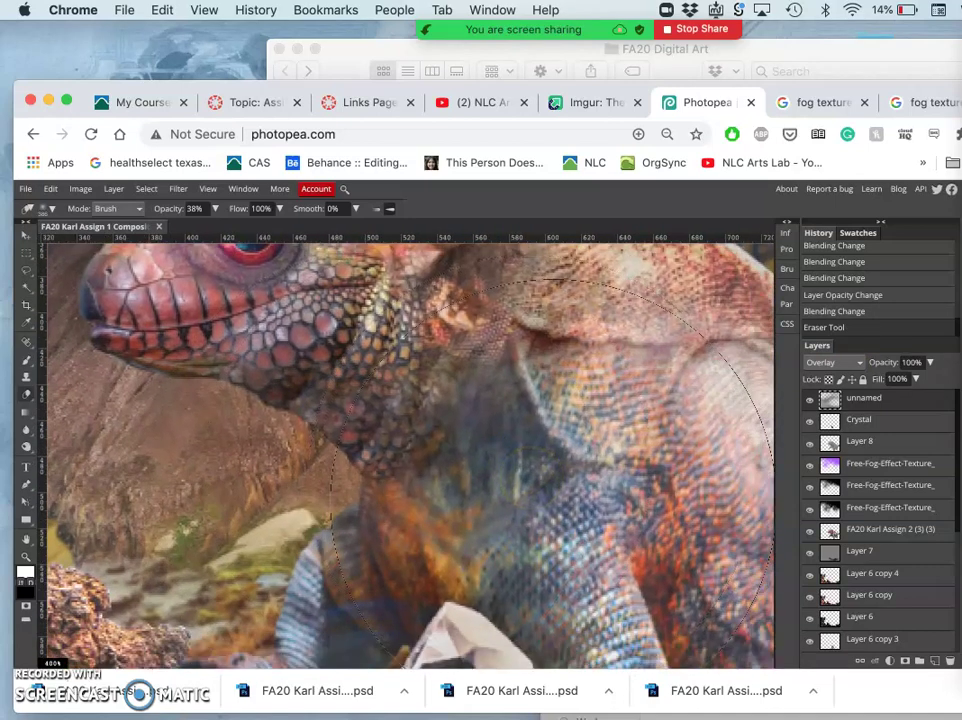
scroll(551, 490, "down", 5)
scroll(551, 490, "right", 3)
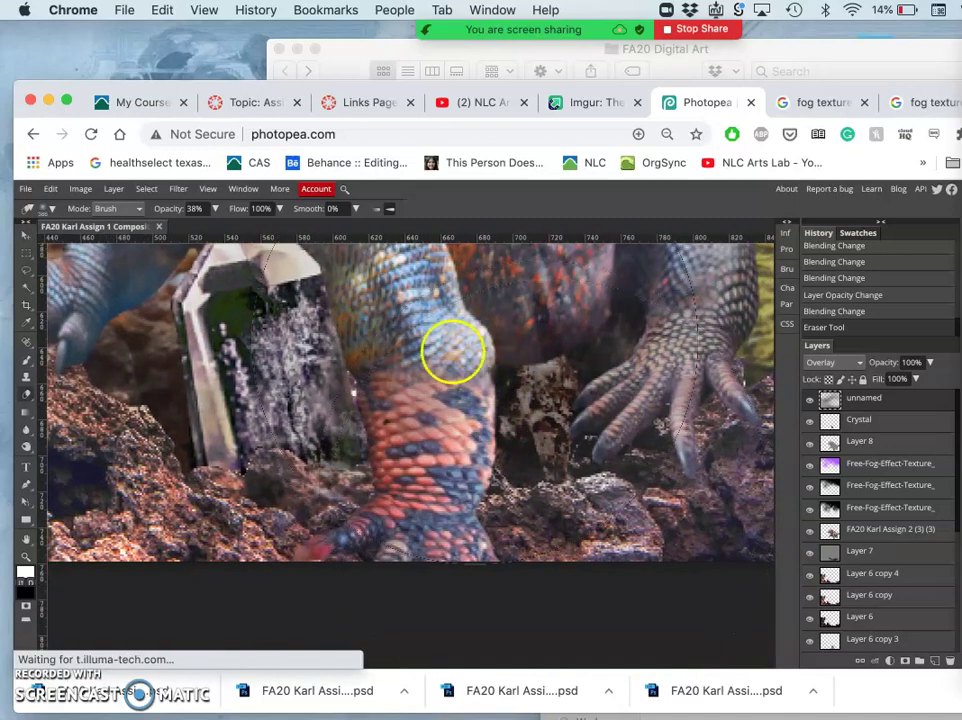
left_click(866, 419)
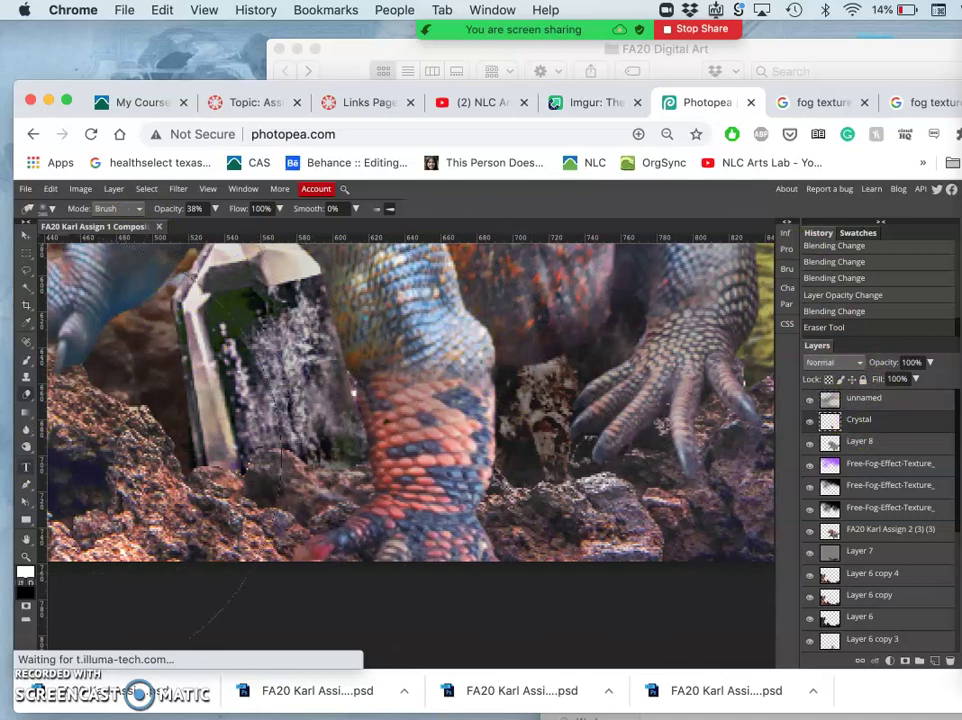
Clone-stamp nearby rock texture over the crystal's speckled side at 28% opacity, then zoom out
left_click(25, 379)
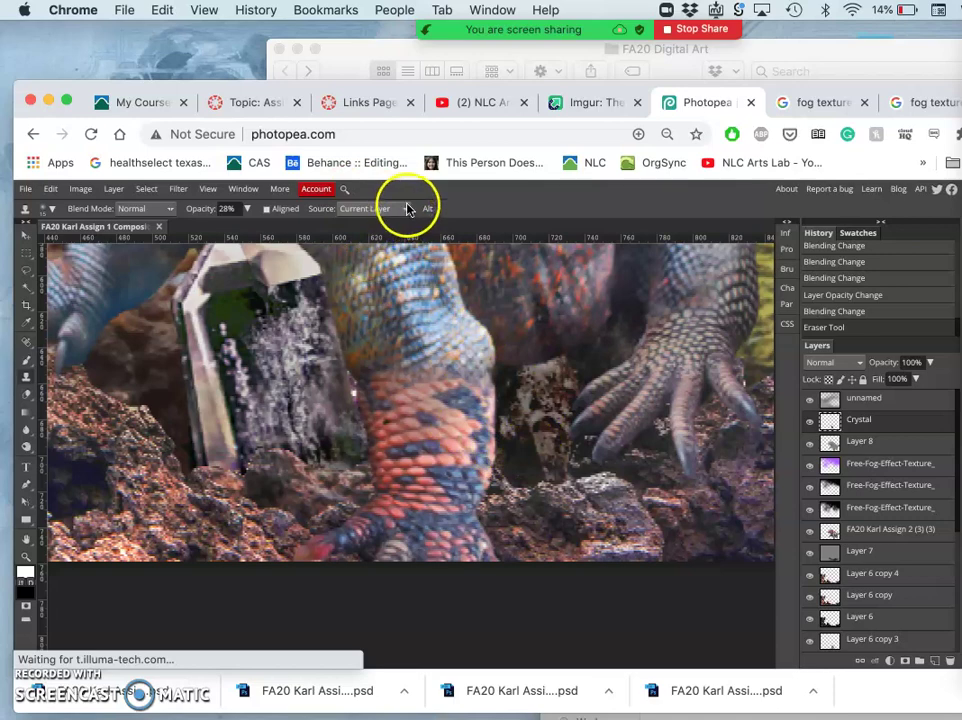
left_click_drag(208, 339, 210, 345)
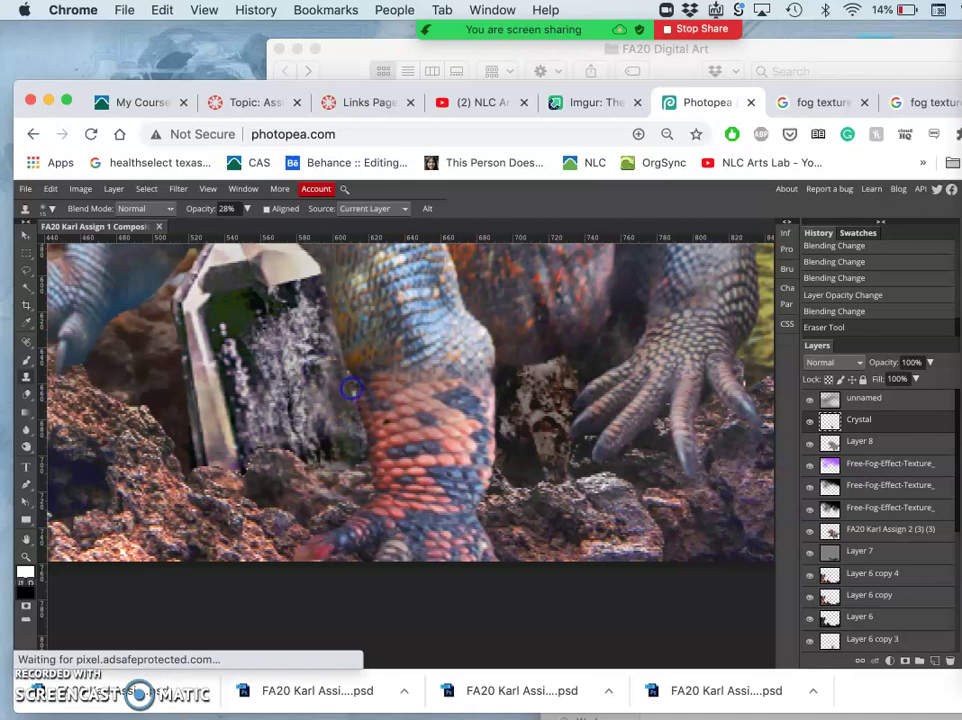
mouse_move(345, 455)
left_mouse_down()
mouse_move(340, 522)
mouse_move(315, 496)
mouse_move(293, 420)
left_mouse_up()
scroll(293, 423, "down", 3)
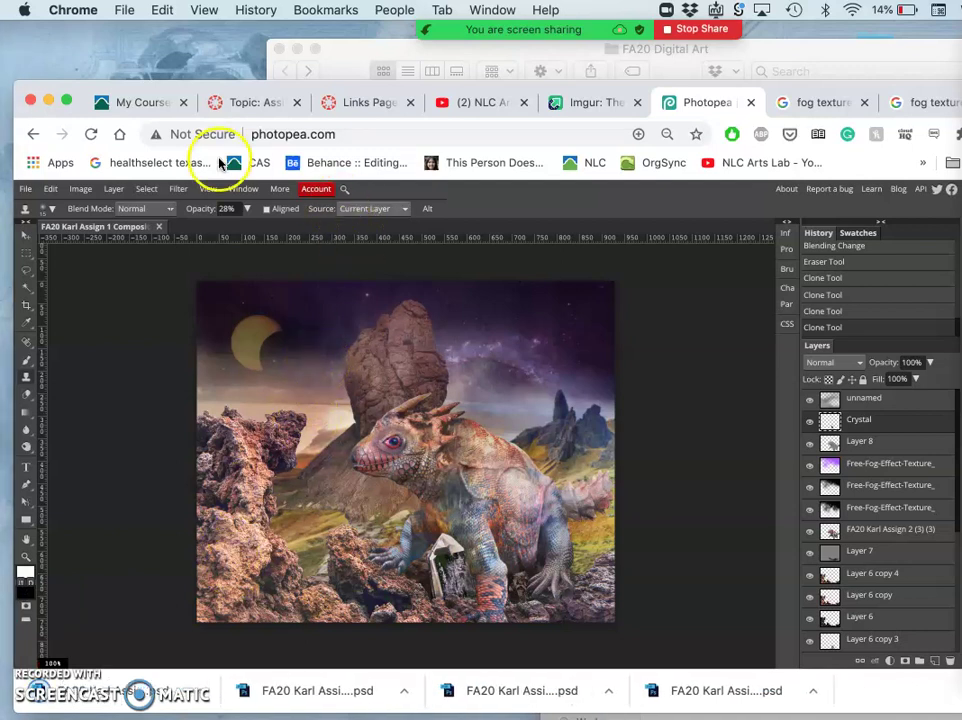
Export the composite through File > Export as > JPG at 80% quality and save it
left_click(25, 189)
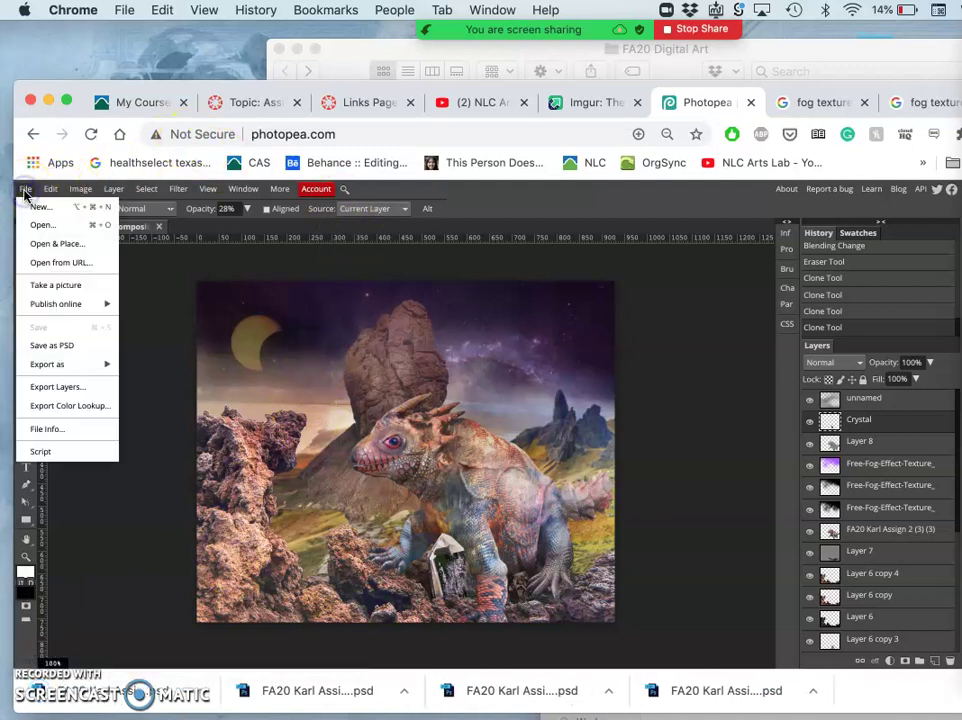
mouse_move(65, 365)
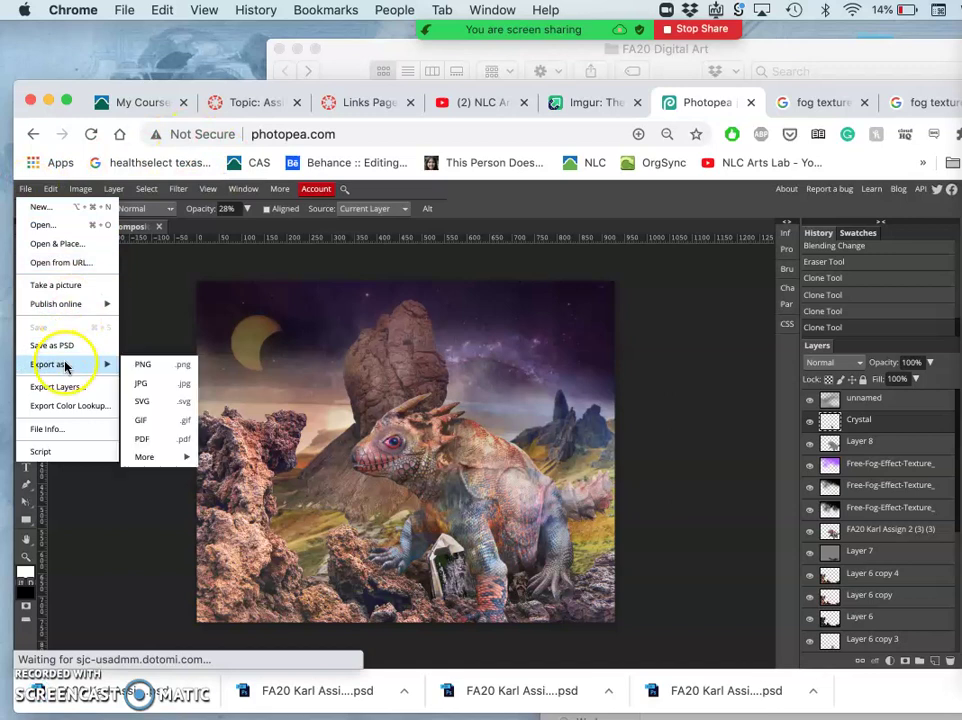
left_click(143, 385)
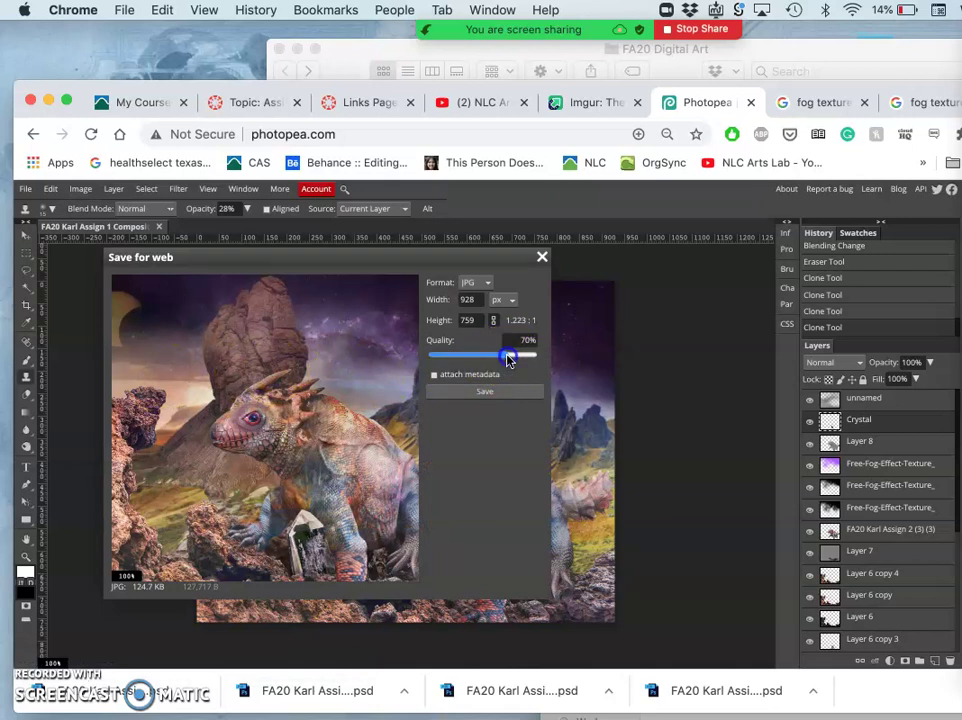
mouse_move(507, 359)
left_mouse_down()
mouse_move(528, 359)
mouse_move(512, 358)
left_mouse_up()
left_click(493, 391)
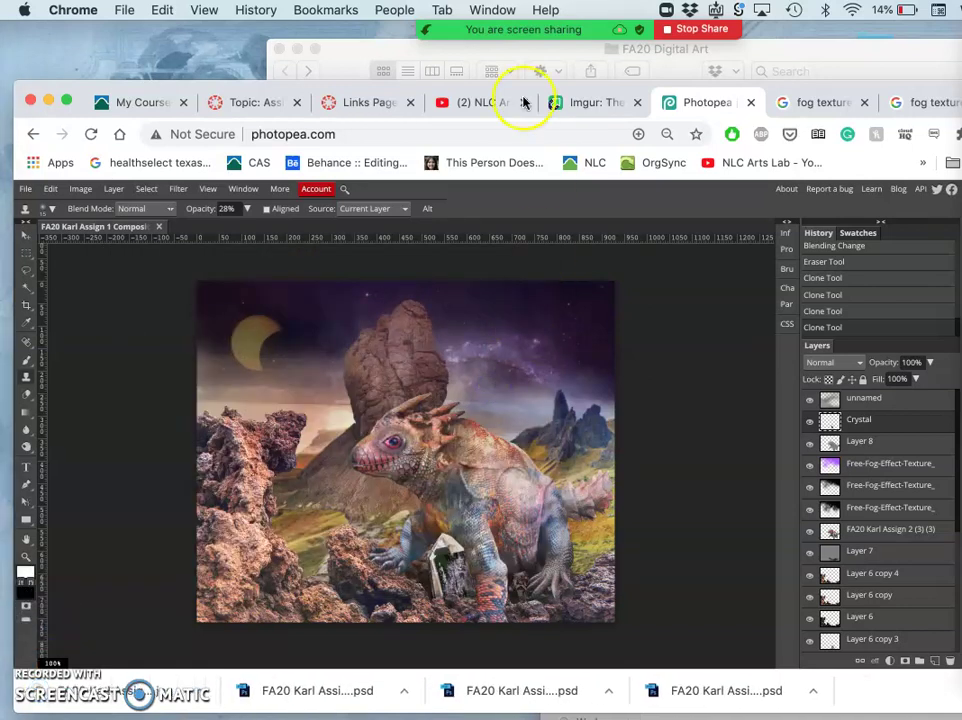
Open the Canvas assignment discussion, scroll past the directions, and open an empty reply editor
left_click(272, 102)
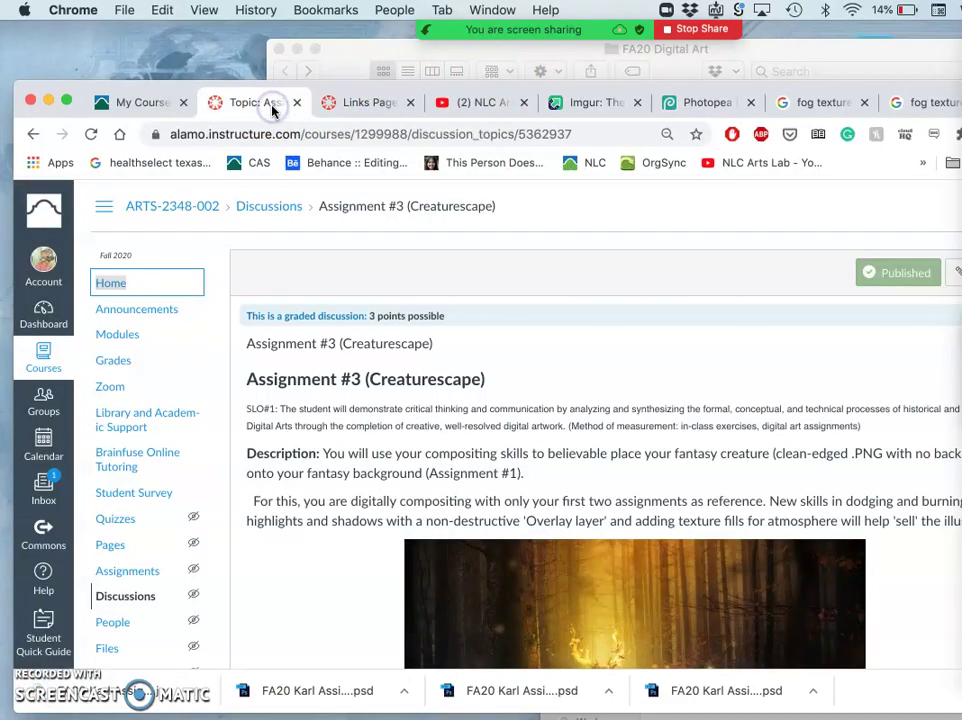
scroll(514, 407, "down", 10)
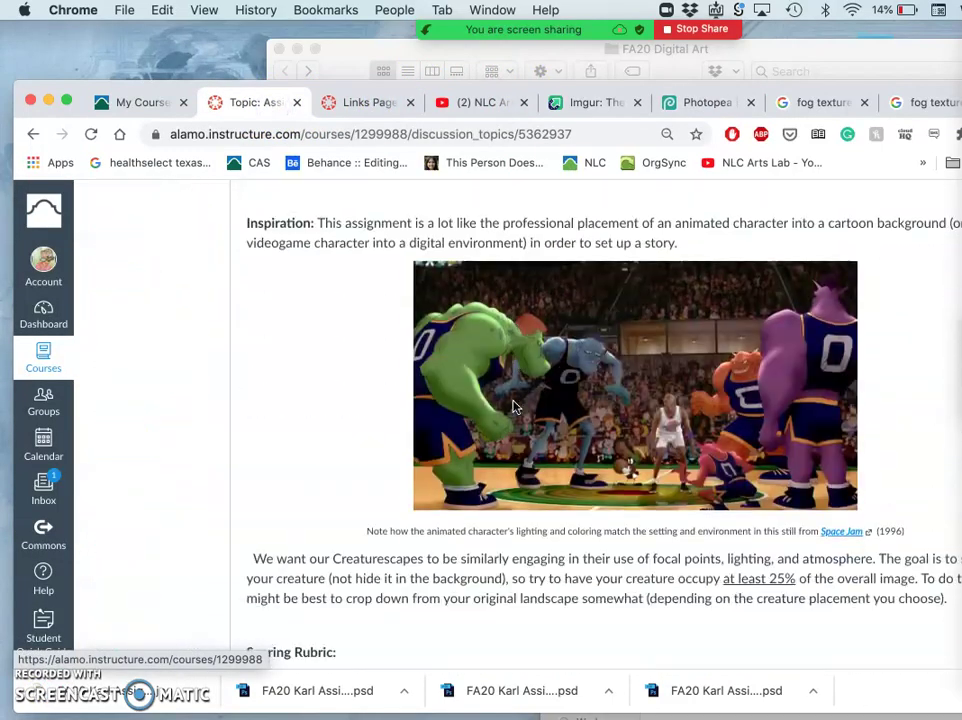
scroll(514, 407, "down", 10)
scroll(514, 407, "up", 8)
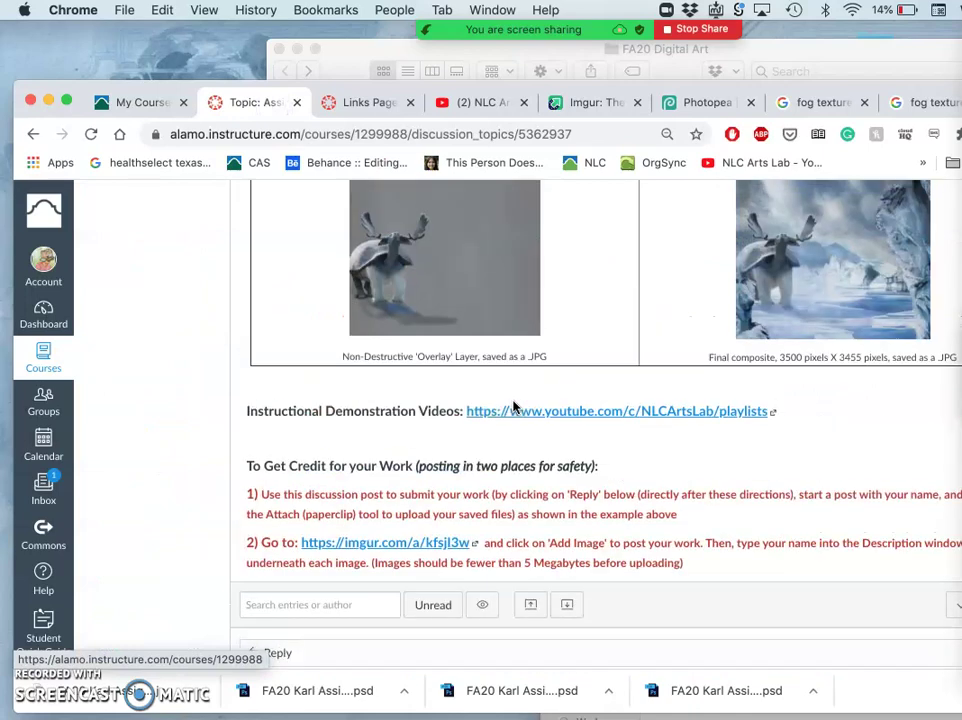
scroll(514, 407, "up", 3)
scroll(514, 407, "down", 5)
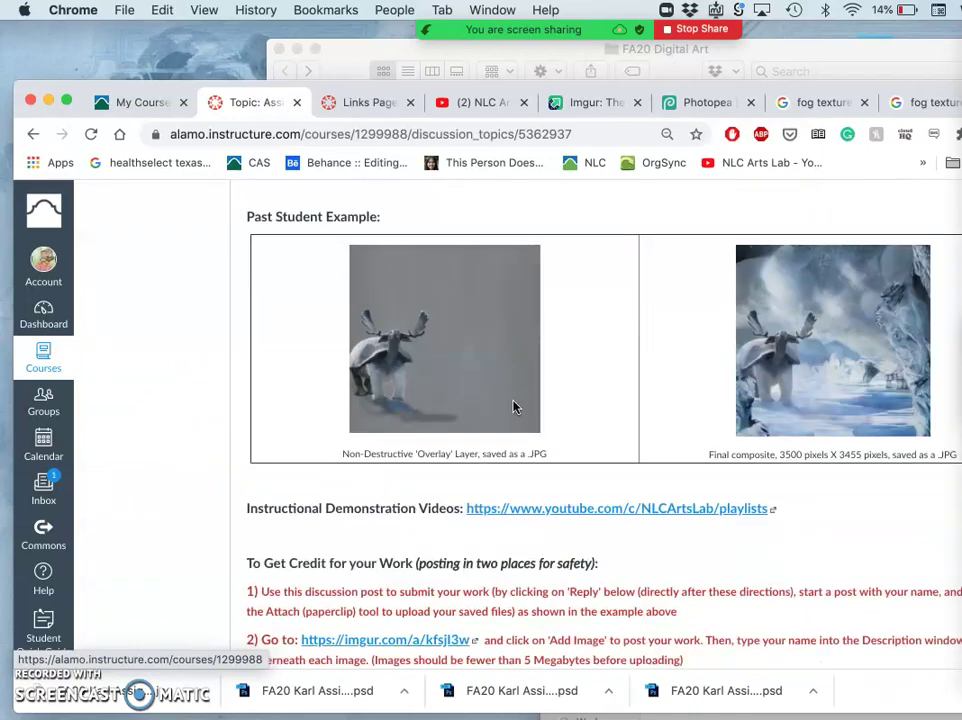
scroll(514, 407, "down", 2)
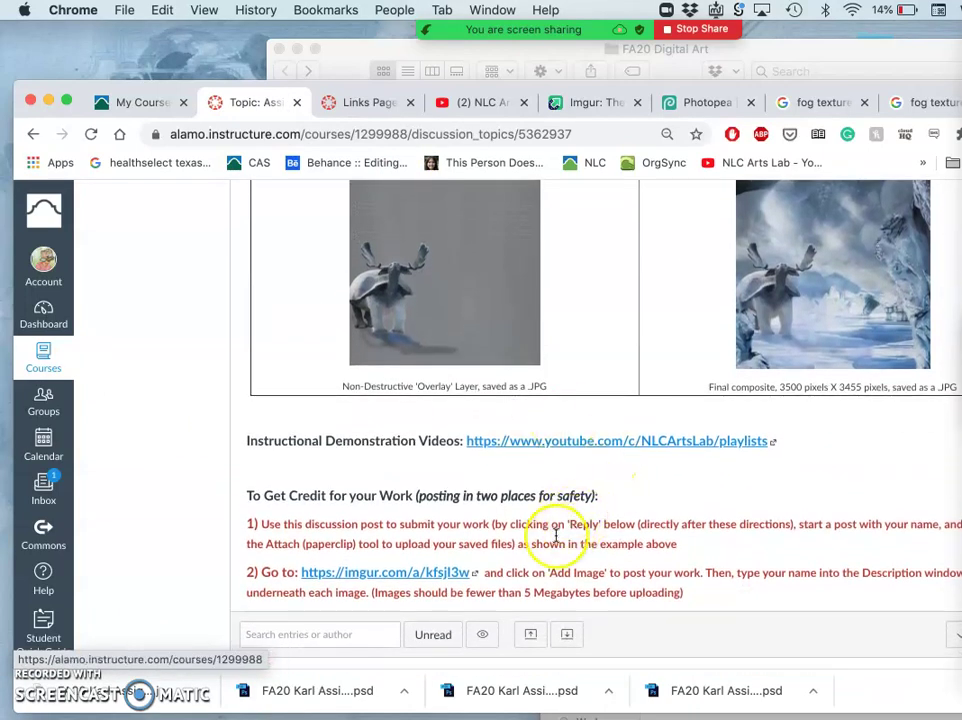
scroll(556, 538, "down", 3)
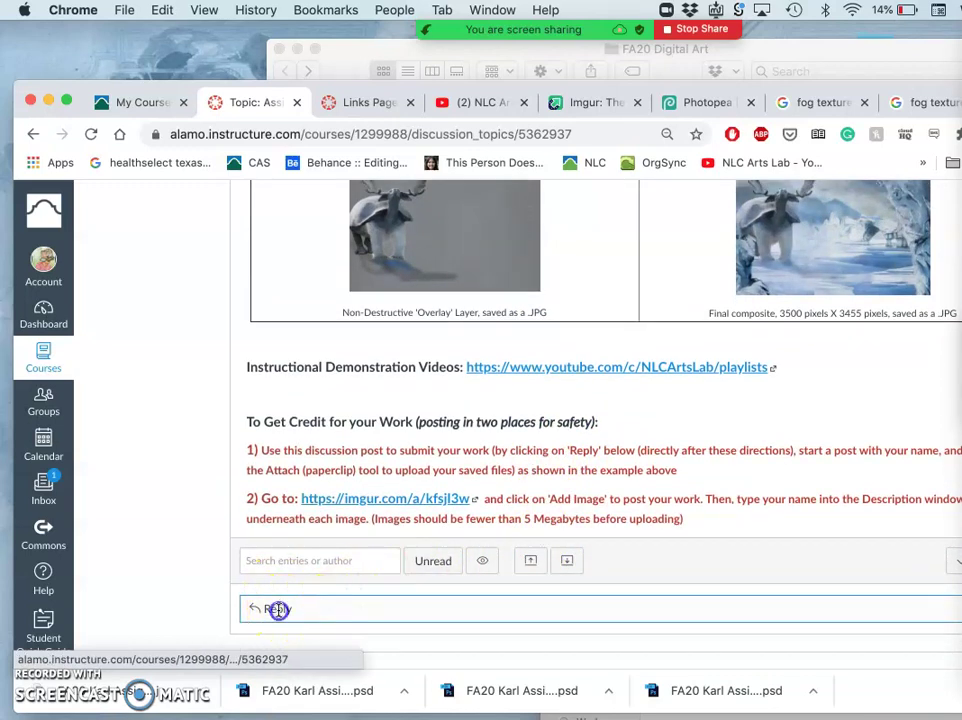
left_click(318, 600)
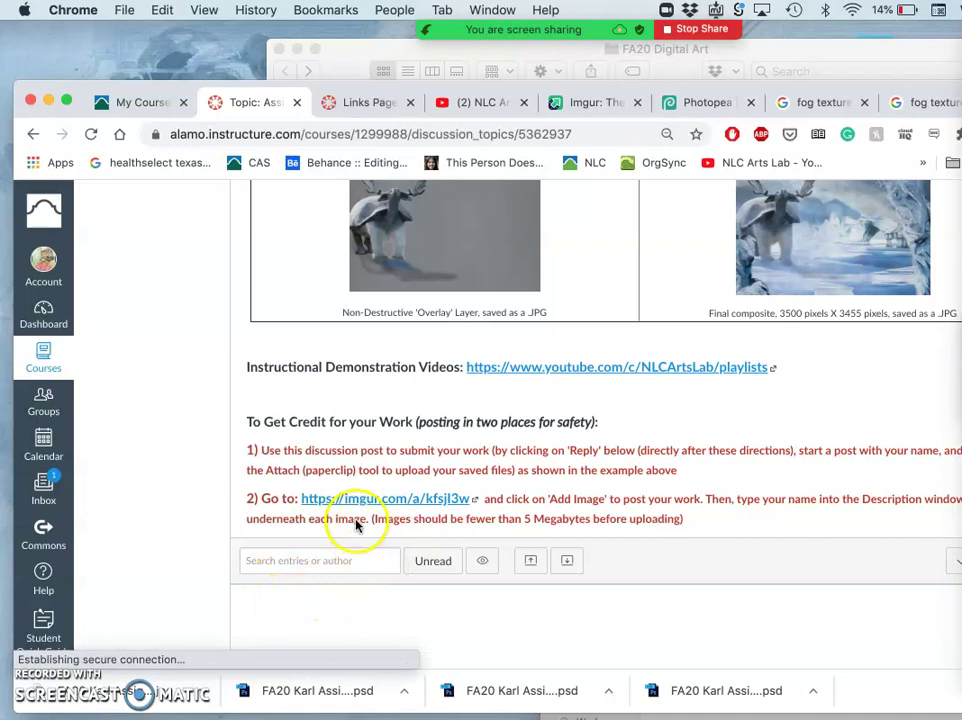
scroll(430, 485, "down", 3)
left_click(333, 550)
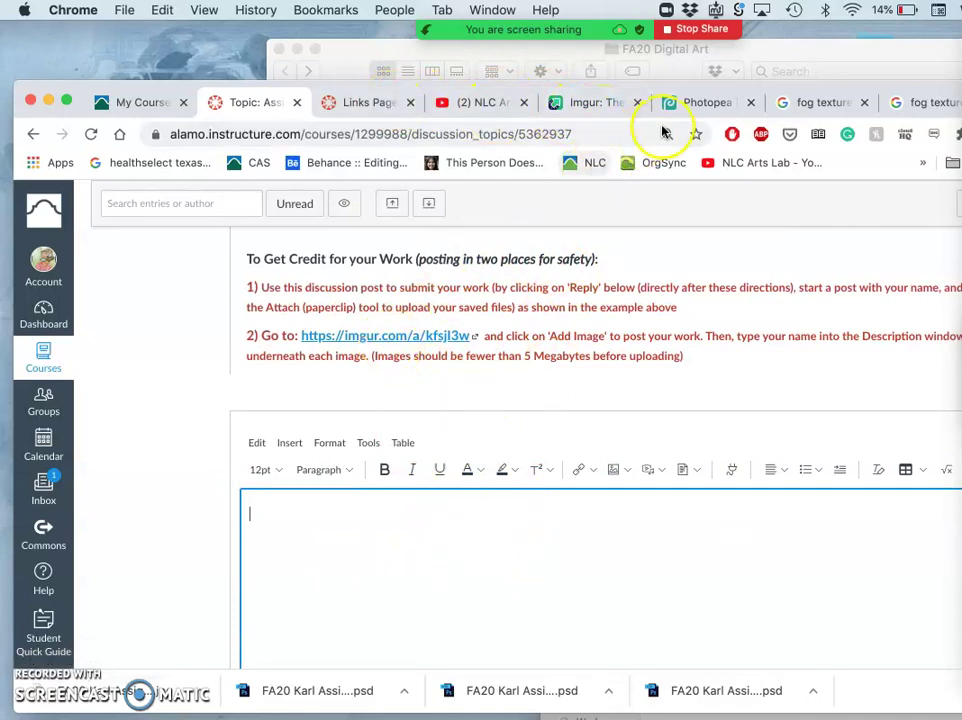
In Finder's Downloads folder, find the exported FA20 JPG and drag it toward the reply editor
left_click(783, 52)
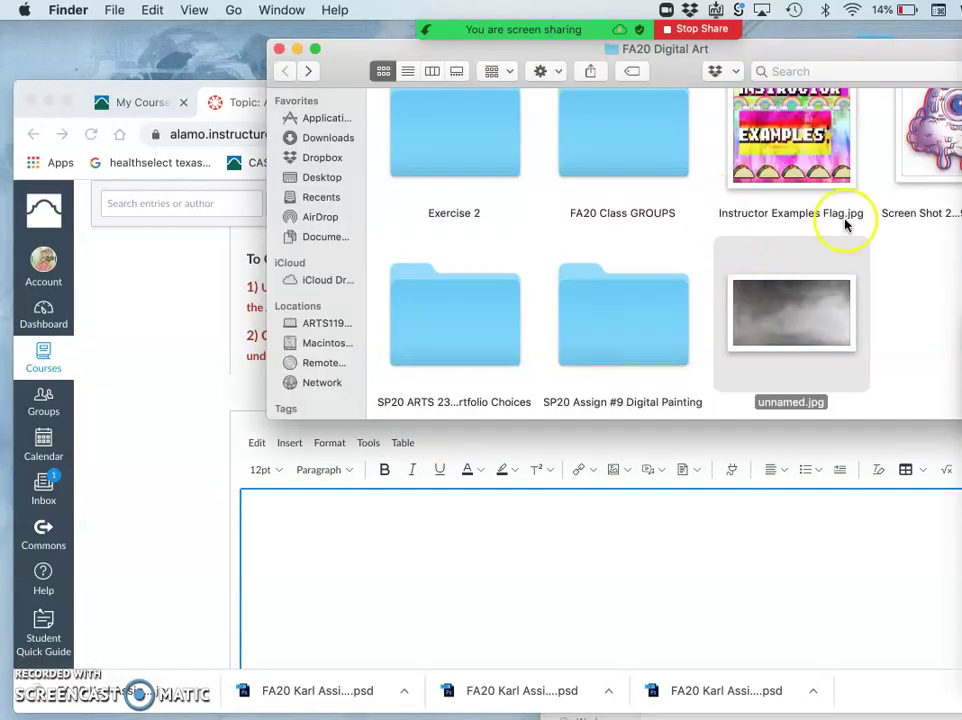
scroll(845, 225, "up", 5)
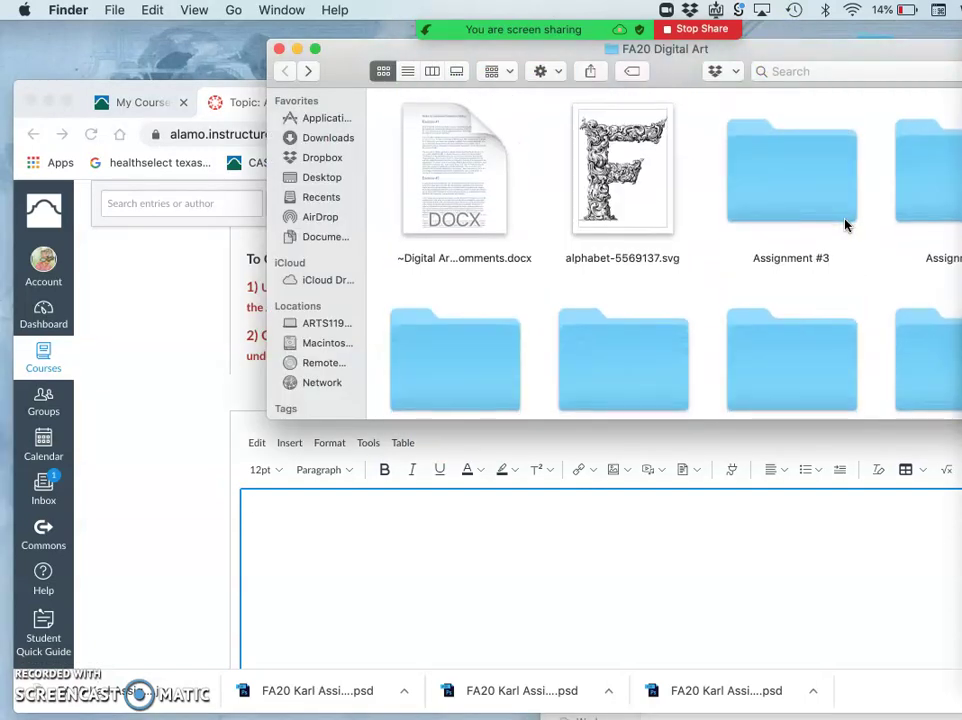
left_click(803, 205)
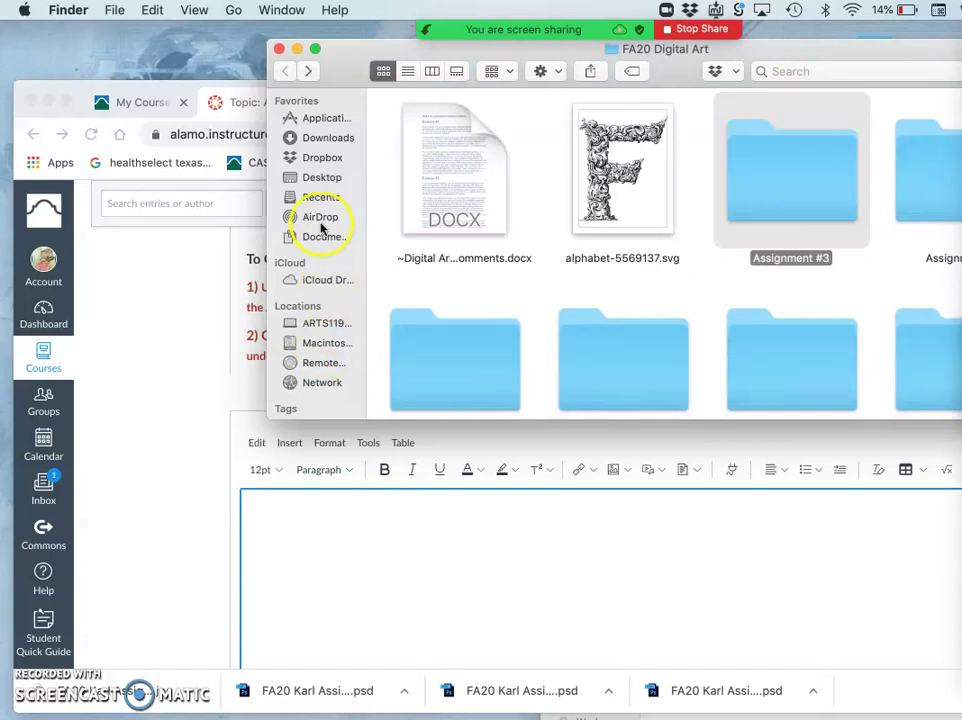
left_click(325, 139)
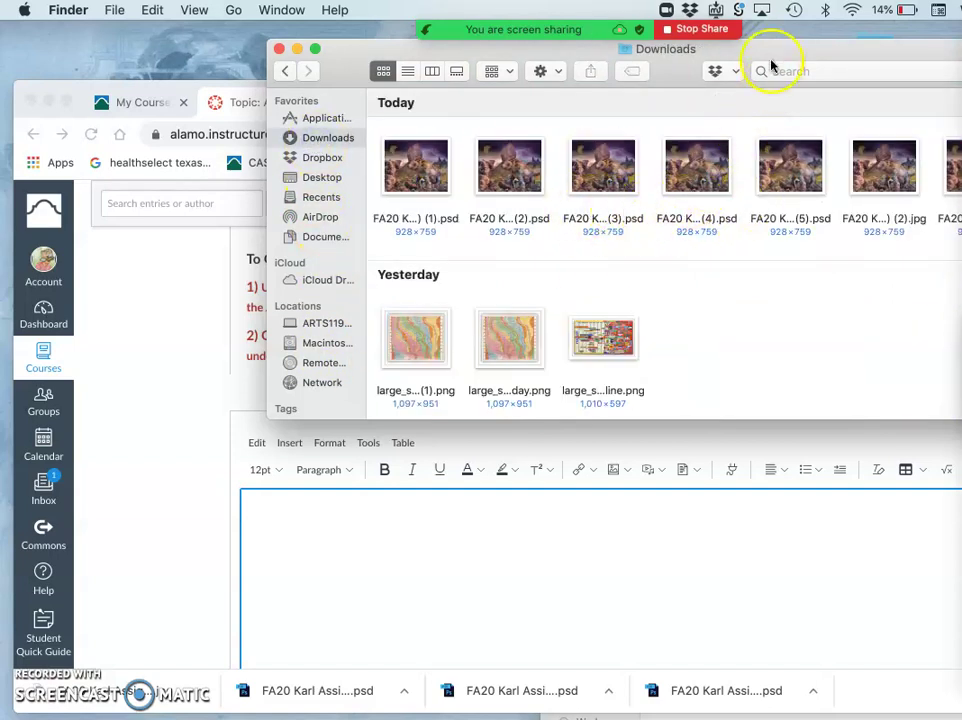
left_click_drag(770, 52, 597, 58)
left_click(704, 192)
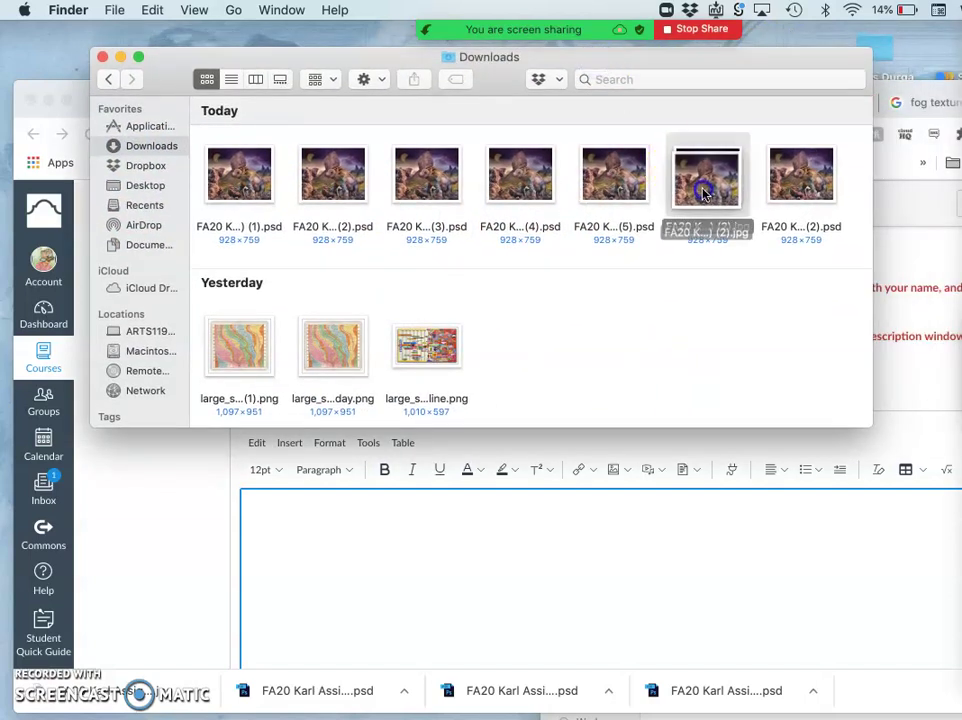
left_click_drag(704, 192, 625, 468)
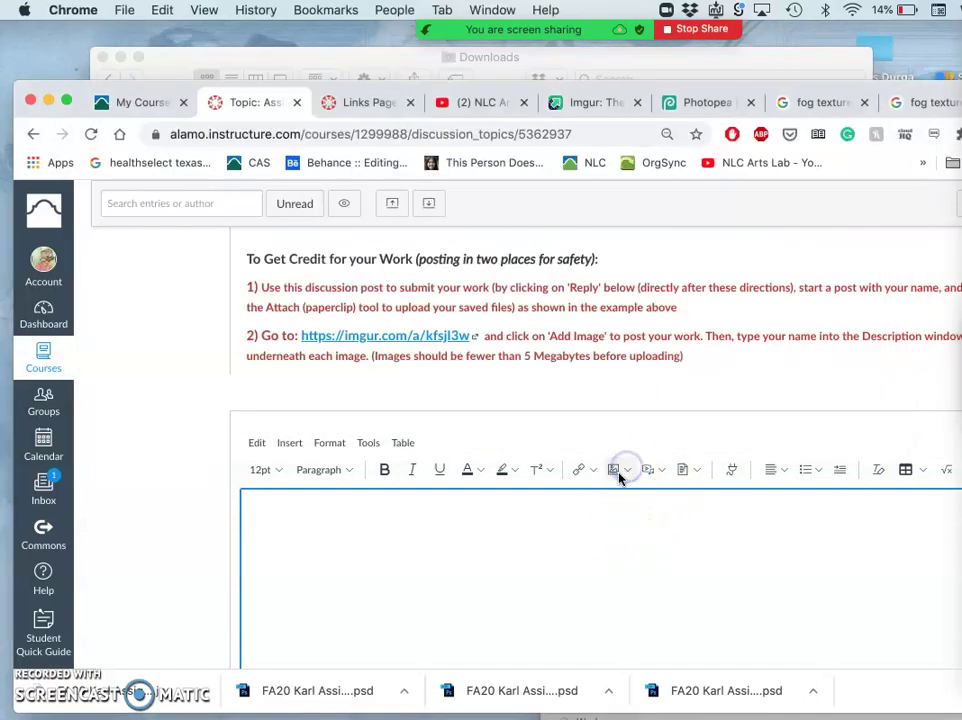
Upload the composite JPG from Downloads into the reply through the editor's Upload Image dialog
left_click(627, 470)
left_click(632, 497)
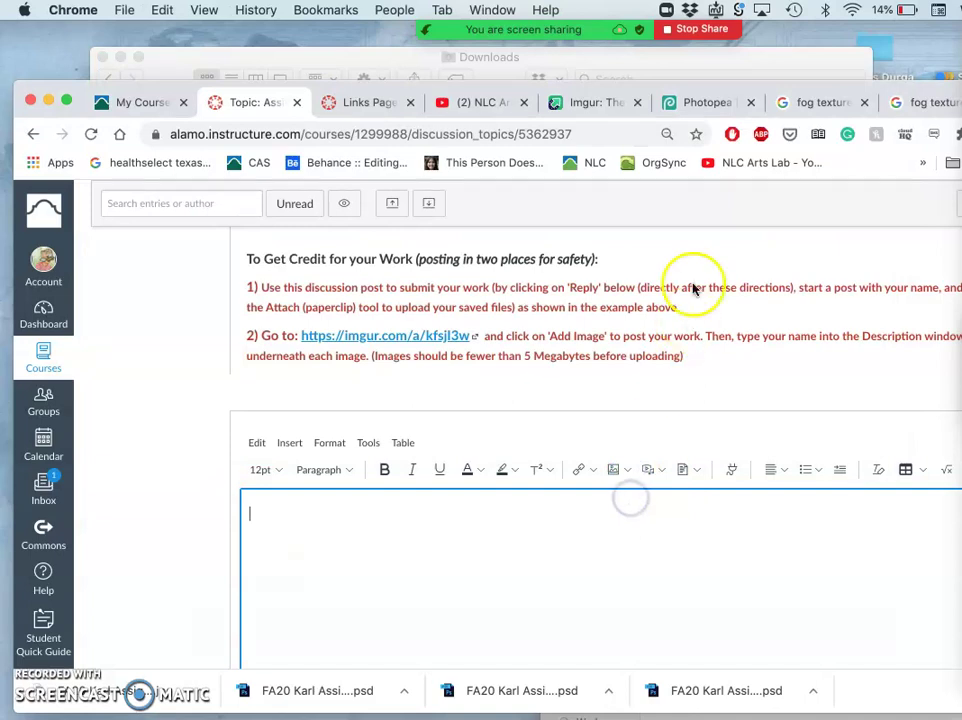
left_click(686, 57)
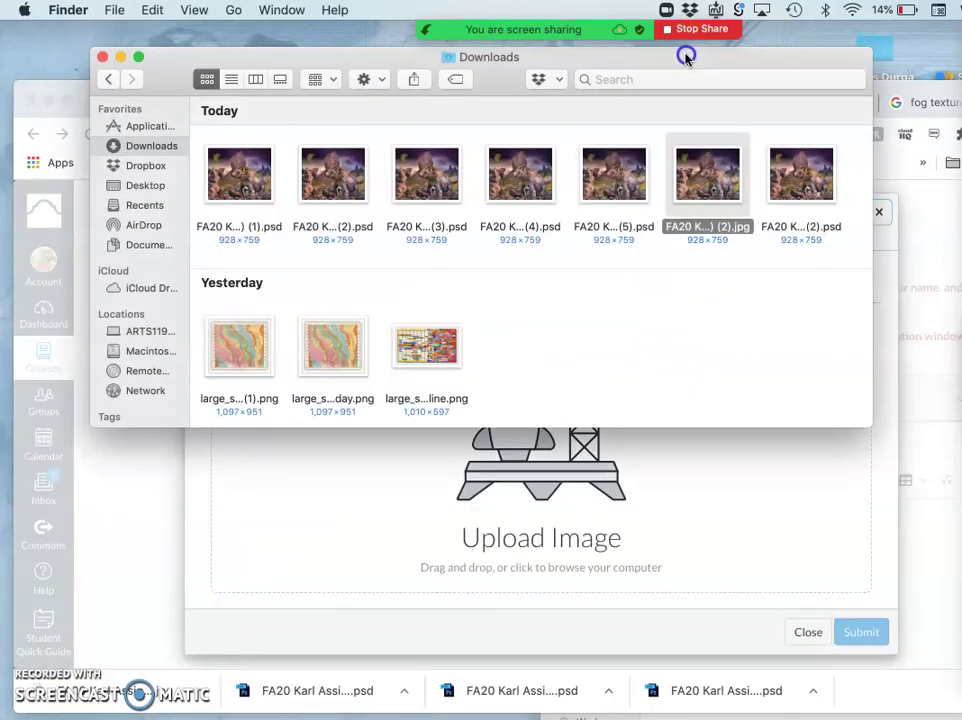
left_click_drag(699, 206, 608, 472)
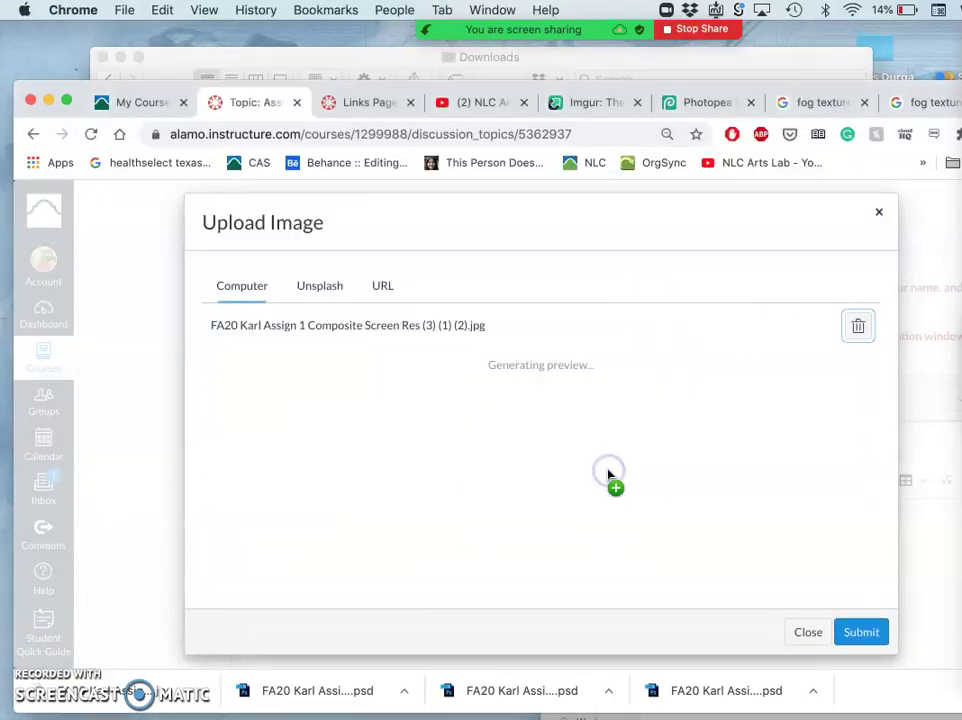
left_click(859, 630)
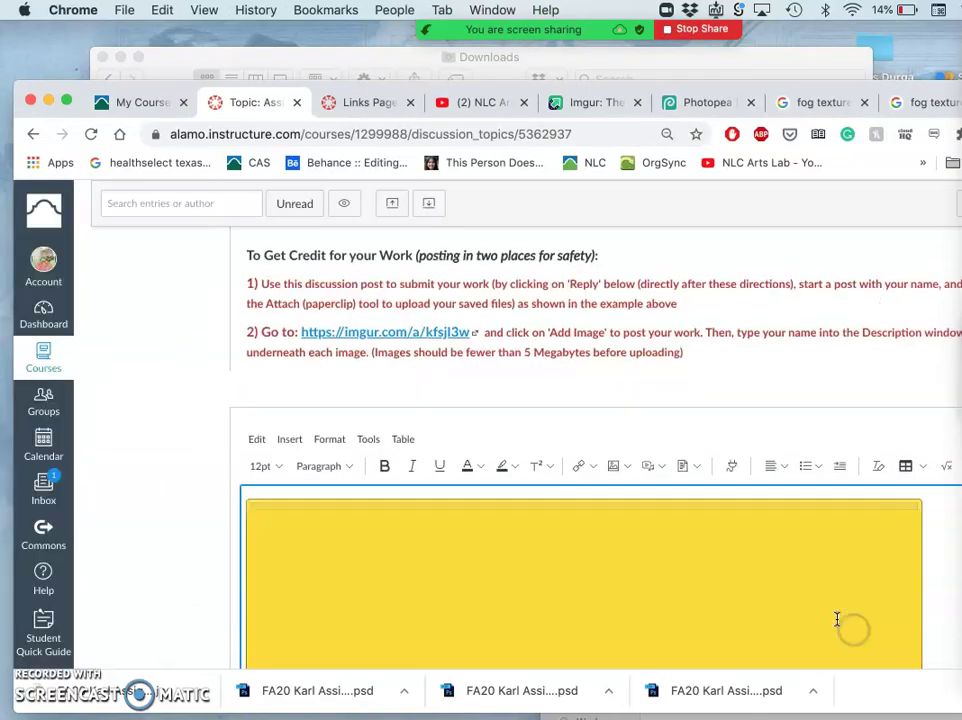
Shrink the inserted image to about 718×587 using its corner handle
scroll(739, 527, "down", 5)
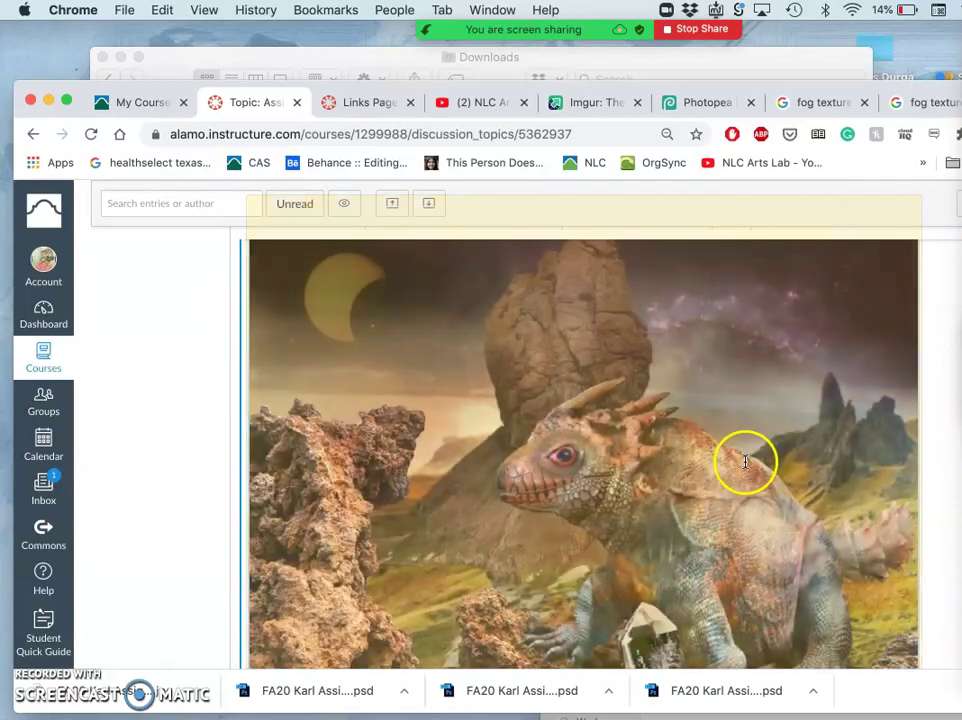
scroll(743, 459, "down", 3)
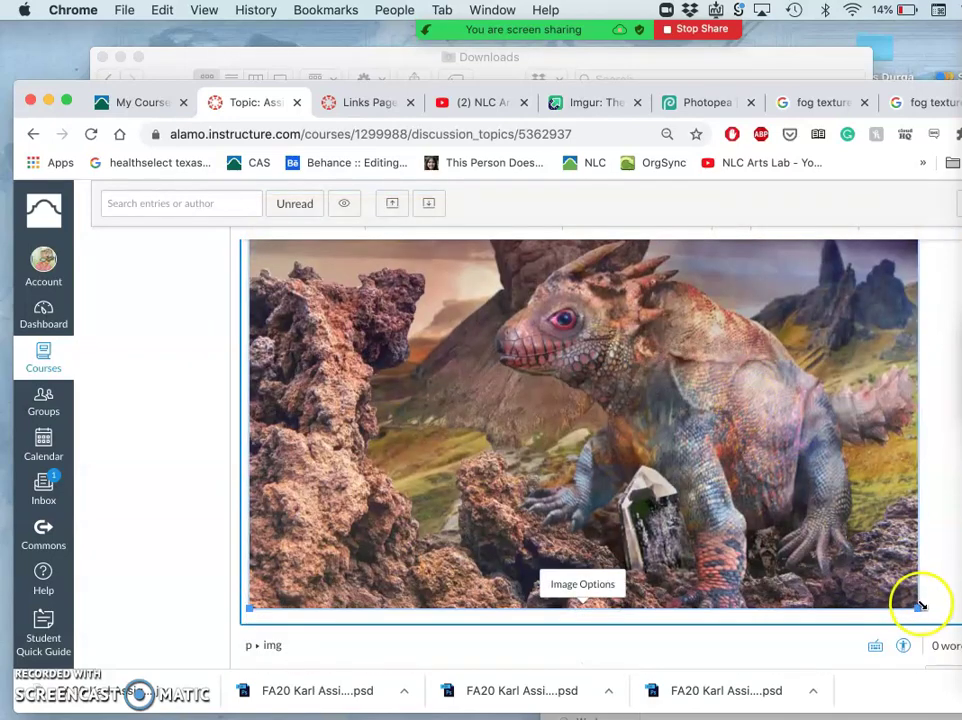
left_click_drag(917, 608, 690, 440)
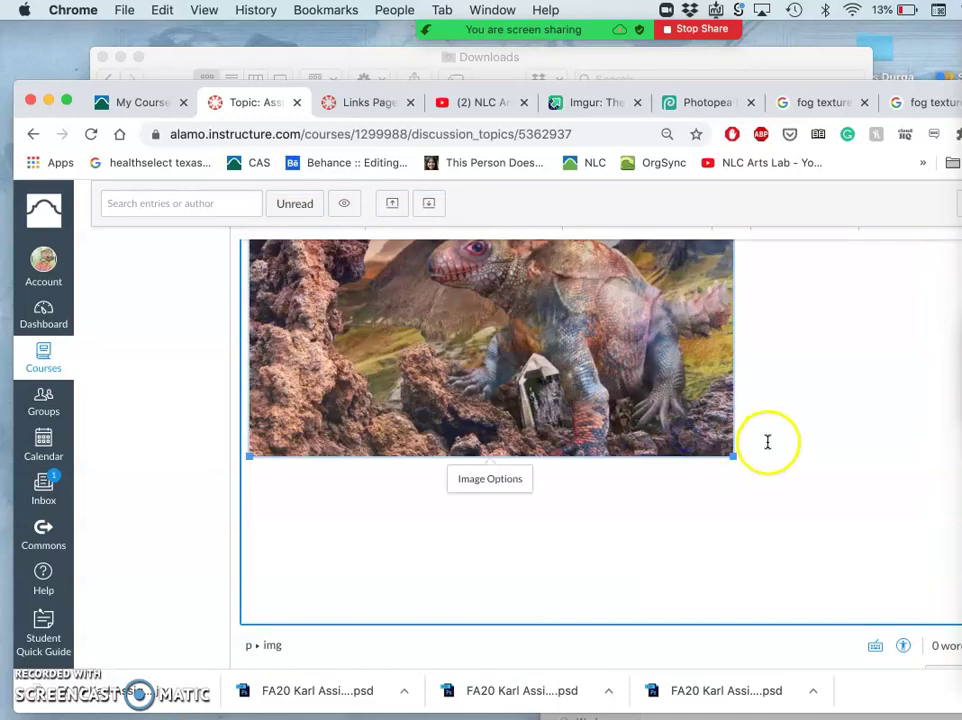
scroll(767, 442, "up", 3)
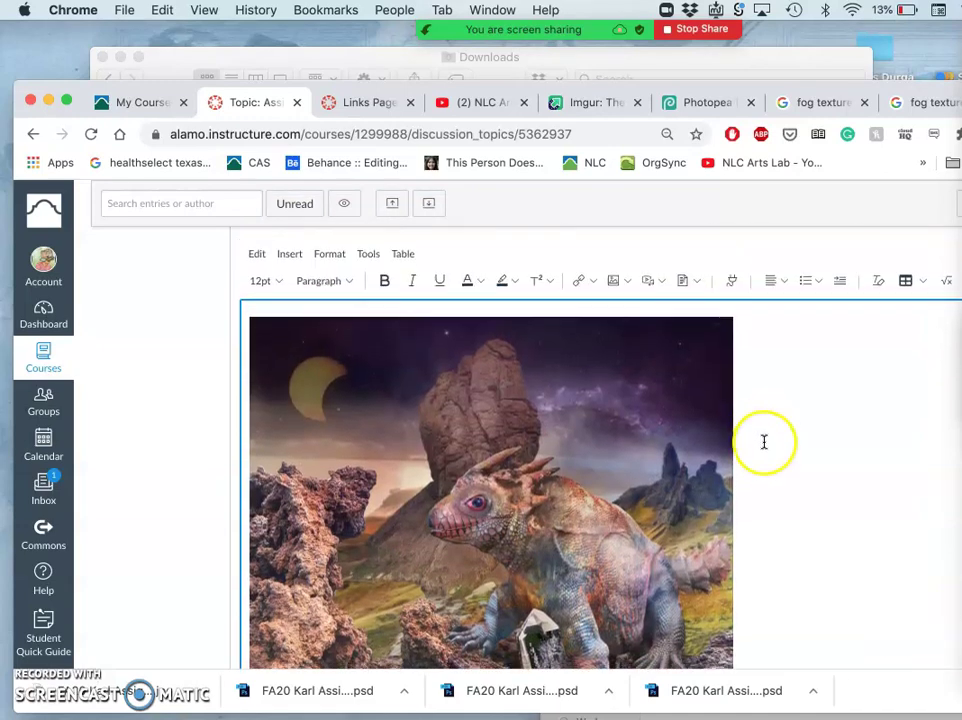
scroll(763, 440, "down", 1)
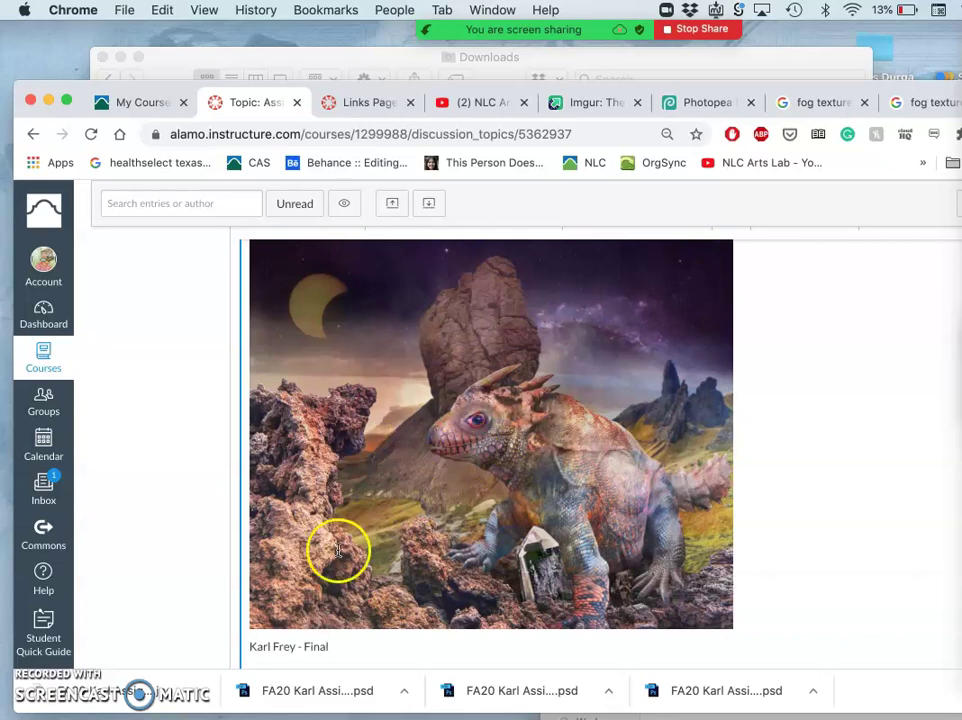
scroll(455, 505, "down", 5)
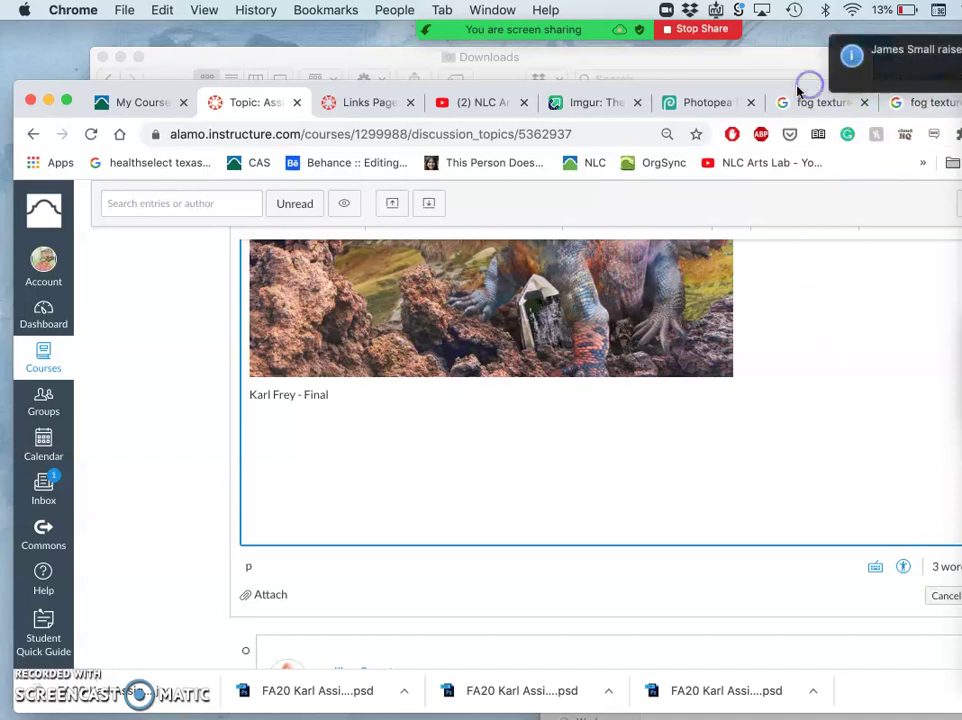
Post the reply and scroll down to view the new post with the composite image
left_click_drag(787, 92, 679, 92)
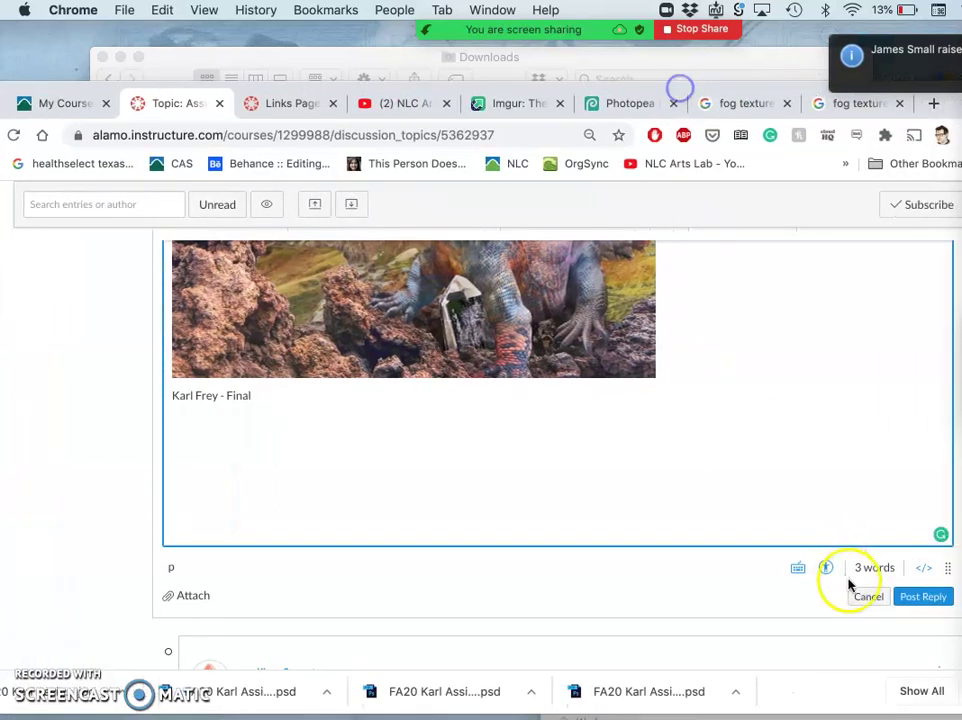
left_click(908, 596)
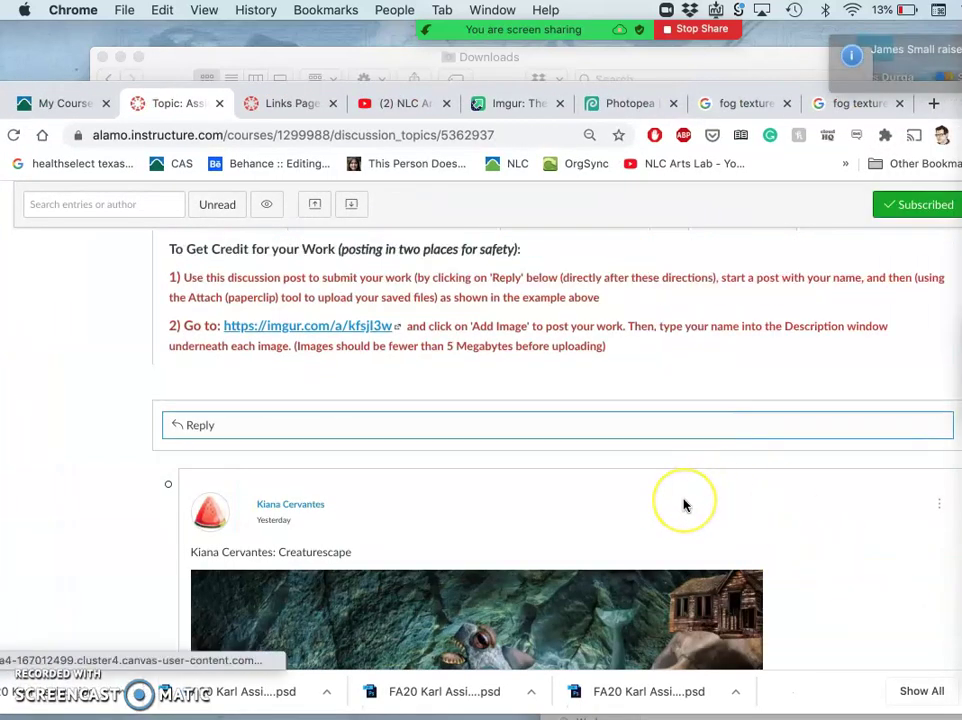
scroll(684, 505, "down", 10)
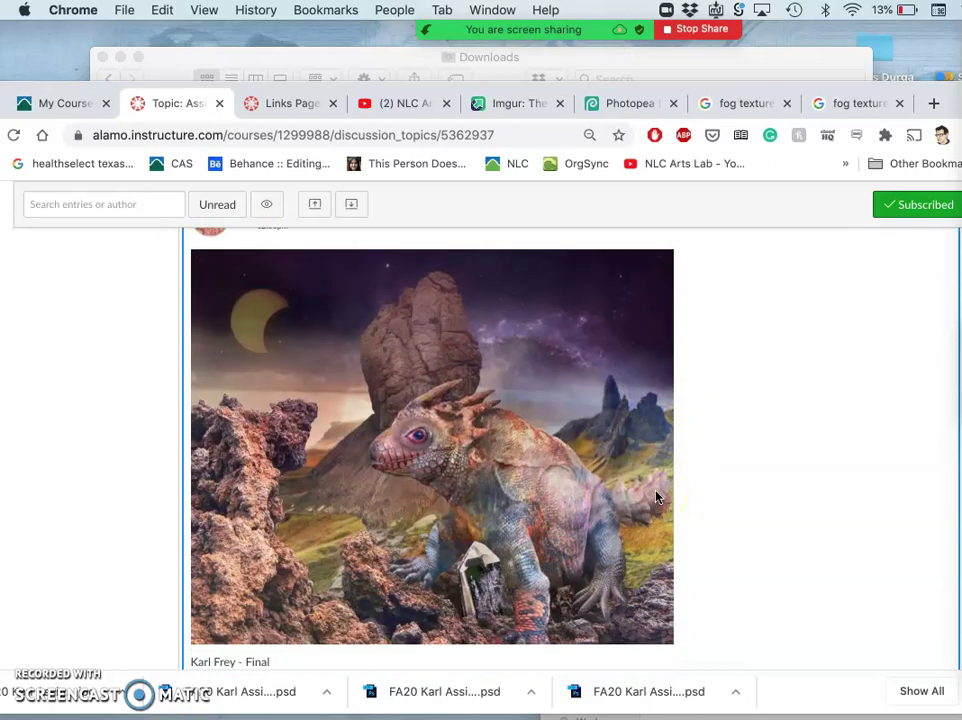